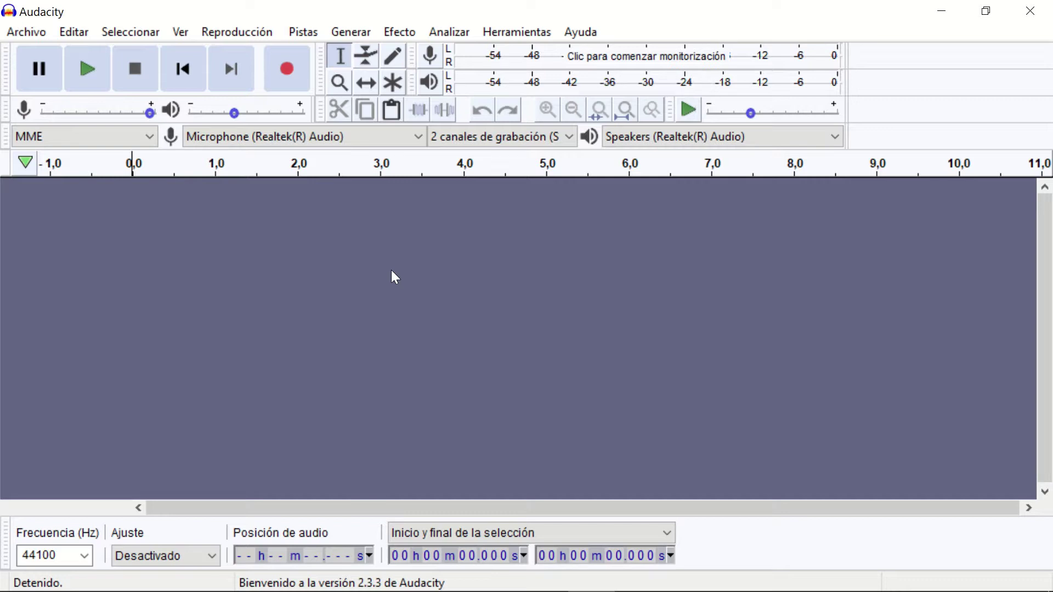
- View the program's version and credits information, and close it
{"action": "left_click", "coordinate": [573, 35]}
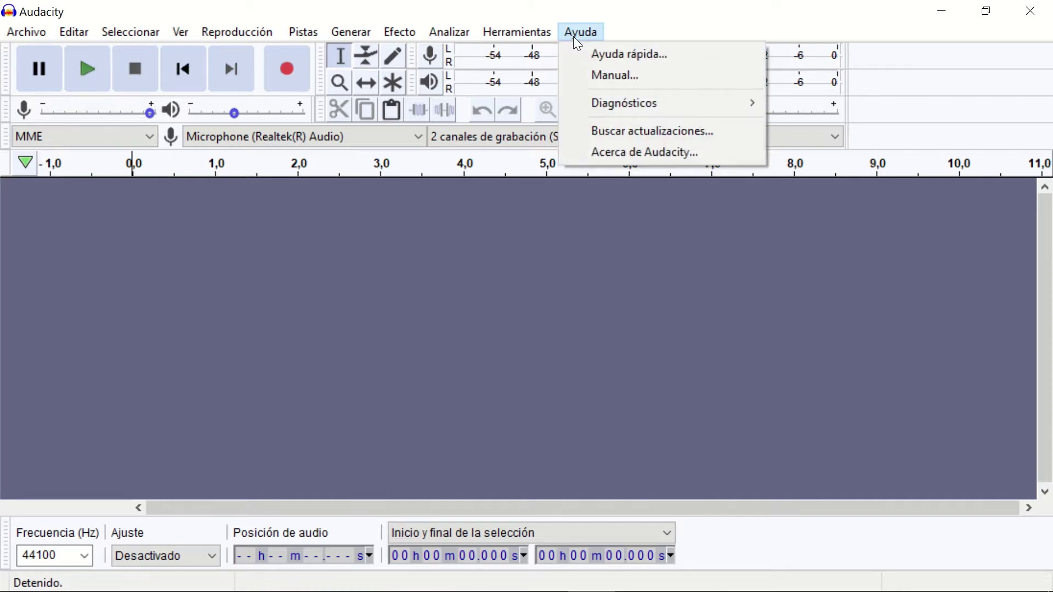
{"action": "left_click", "coordinate": [623, 153]}
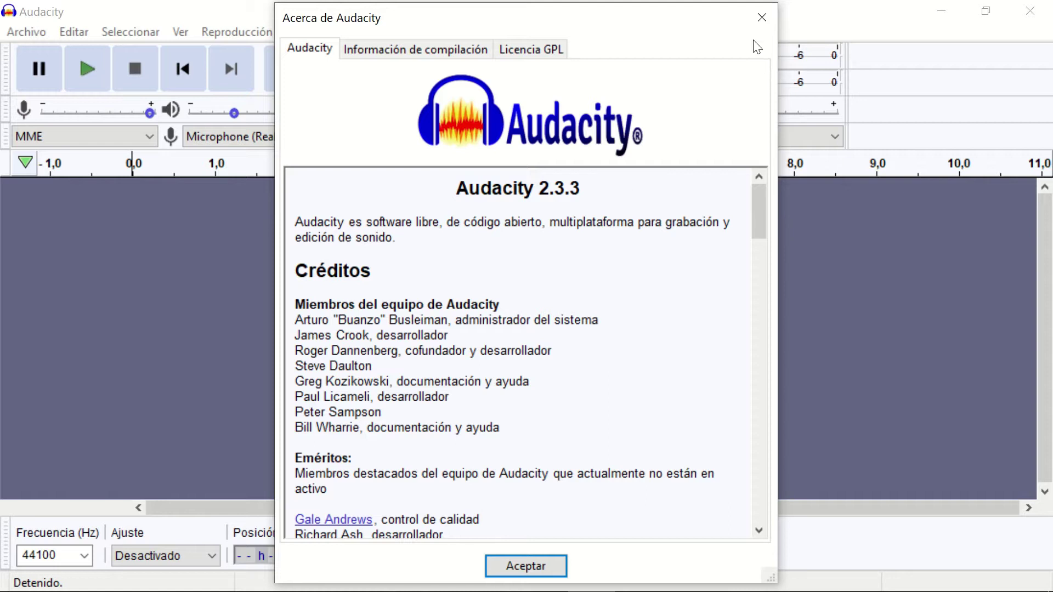
{"action": "left_click", "coordinate": [762, 15]}
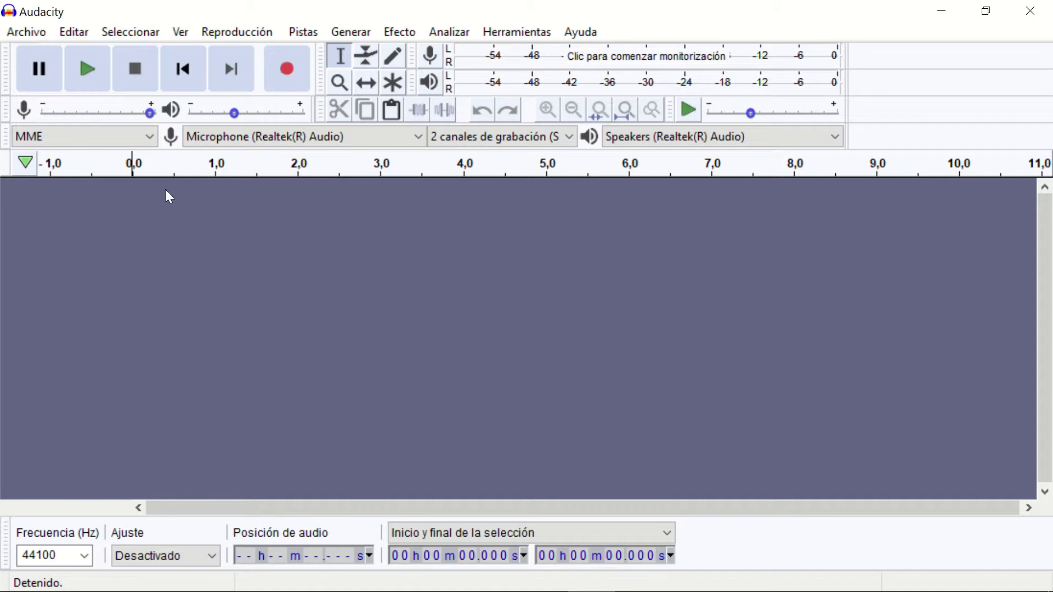
- Open the audio file "Pista de guitarra" from the AUDACITY folder
{"action": "left_click", "coordinate": [25, 31]}
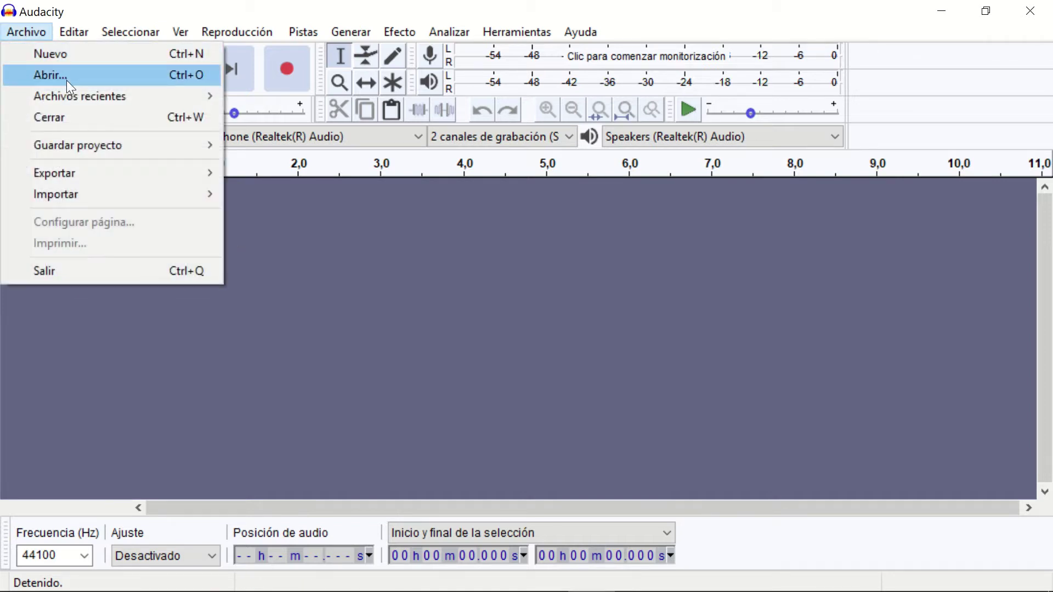
{"action": "left_click", "coordinate": [61, 75]}
{"action": "left_click", "coordinate": [290, 152]}
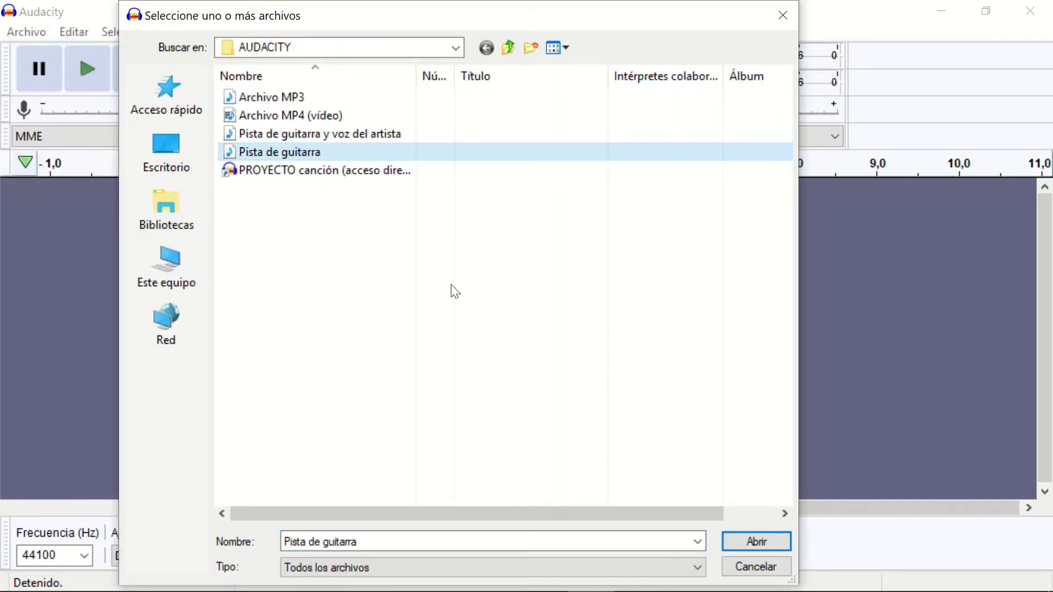
{"action": "left_click", "coordinate": [745, 540]}
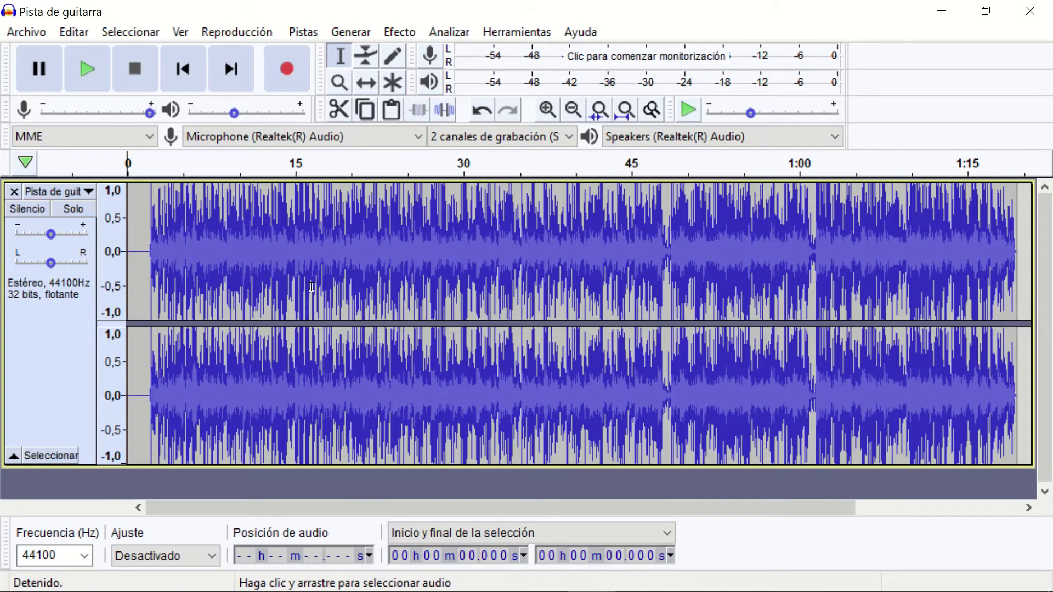
- Open "Pista de guitarra y voz del artista" as a separate project and close that project again
{"action": "left_click", "coordinate": [21, 27]}
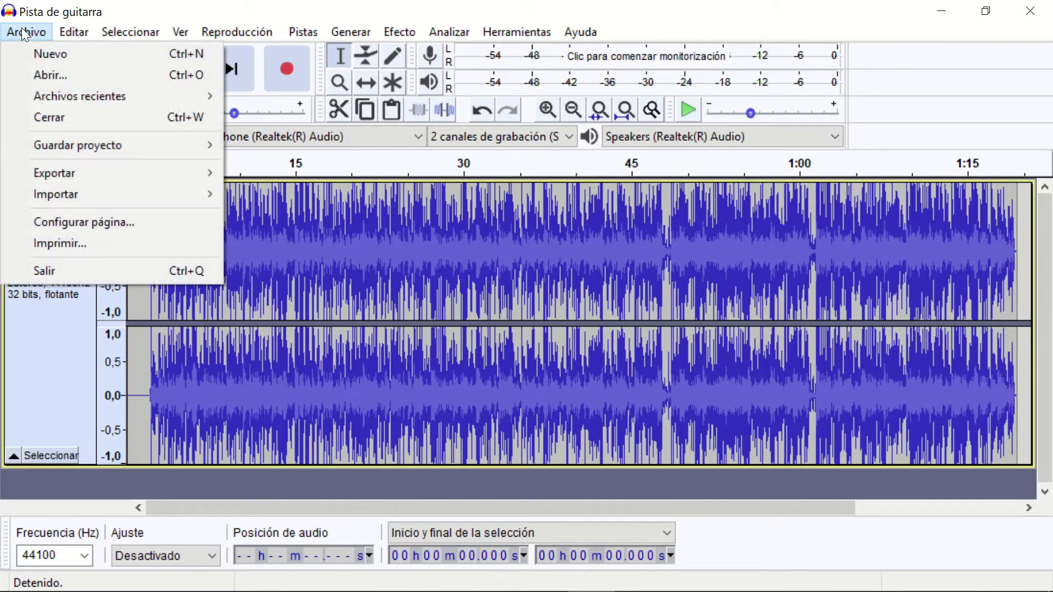
{"action": "left_click", "coordinate": [59, 80]}
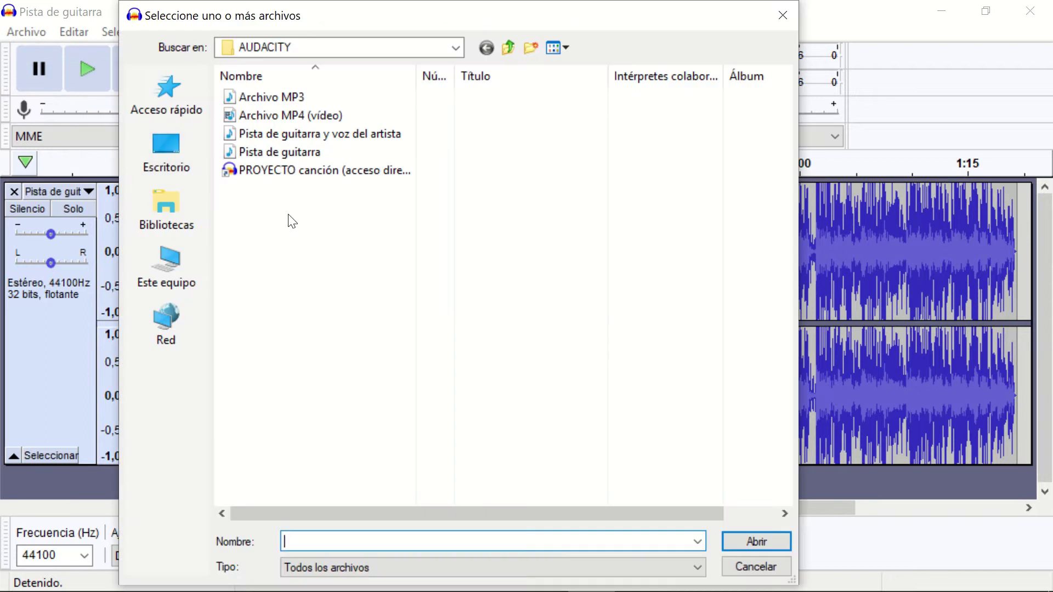
{"action": "left_click", "coordinate": [321, 133]}
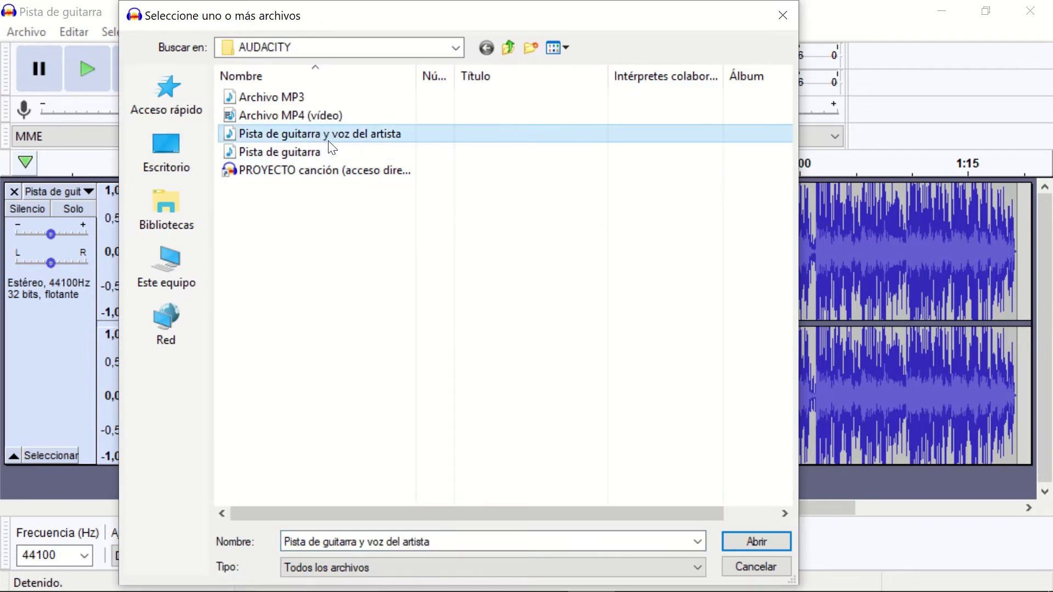
{"action": "double_click", "coordinate": [327, 138]}
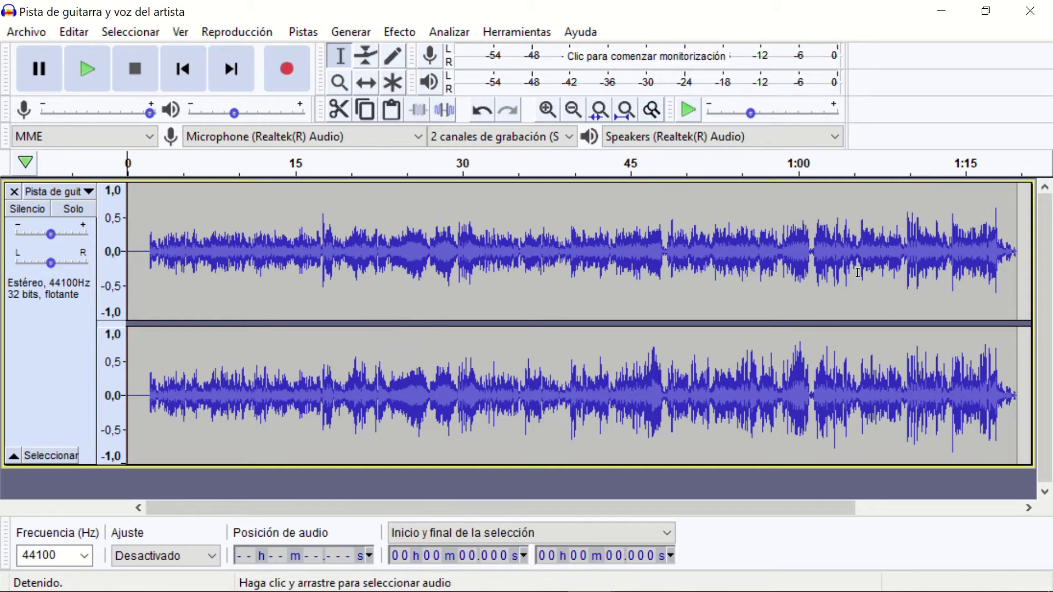
{"action": "left_click", "coordinate": [1029, 13]}
{"action": "left_click", "coordinate": [545, 303]}
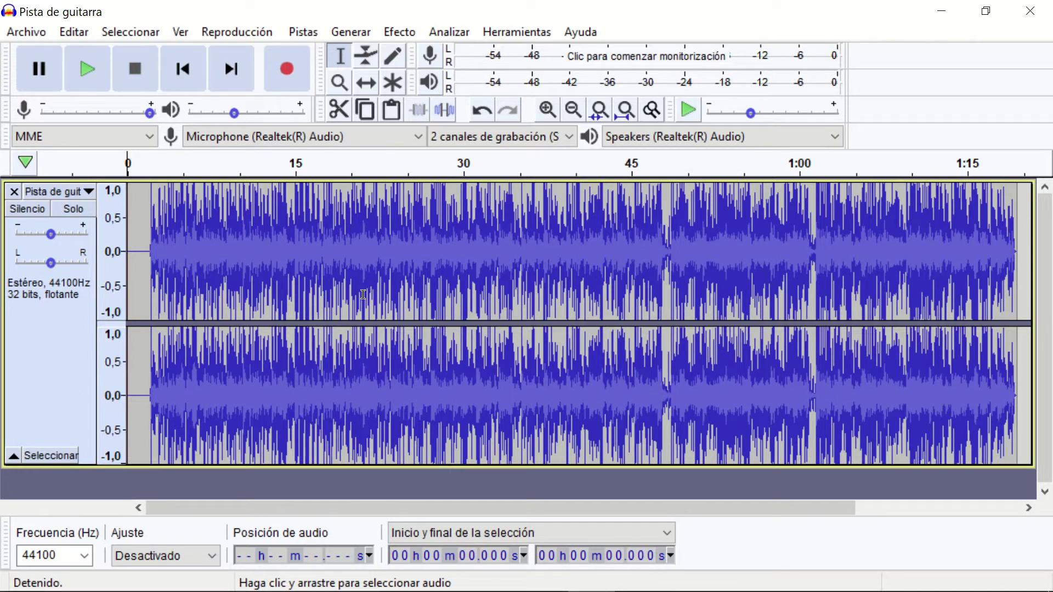
- Select about 17.7 to 22.7 s of the guitar track, and open the file "Archivo MP4 (vídeo)"
{"action": "left_click_drag", "start_coordinate": [326, 256], "coordinate": [381, 262]}
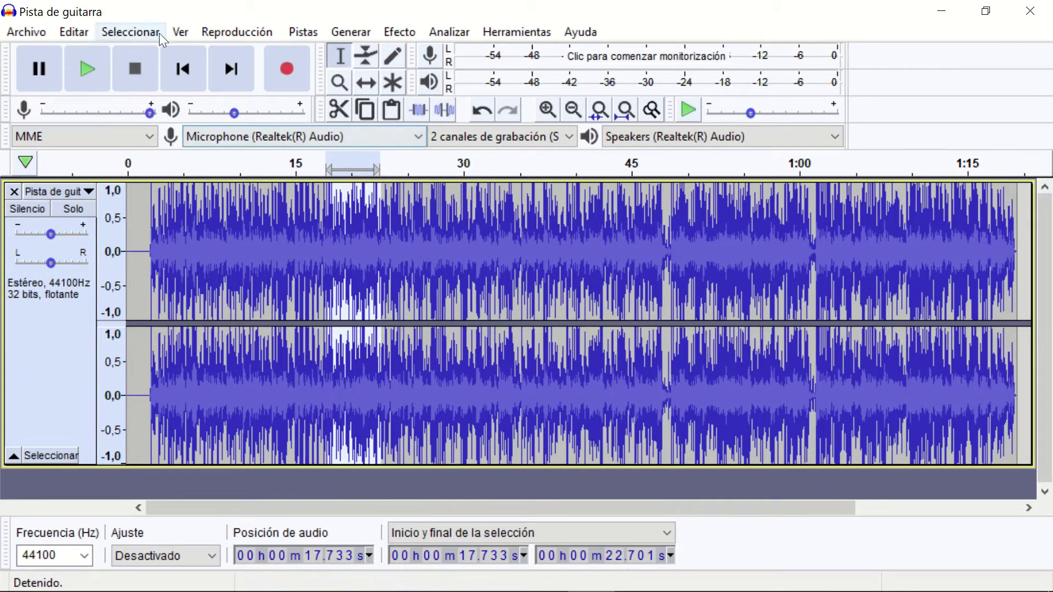
{"action": "left_click", "coordinate": [24, 32]}
{"action": "left_click", "coordinate": [80, 76]}
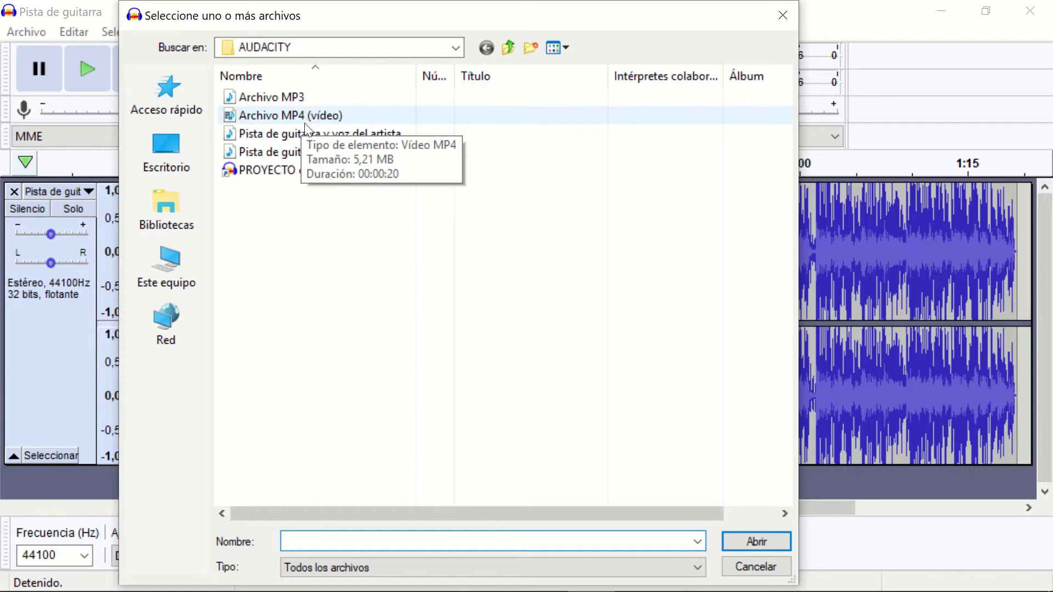
{"action": "double_click", "coordinate": [302, 116]}
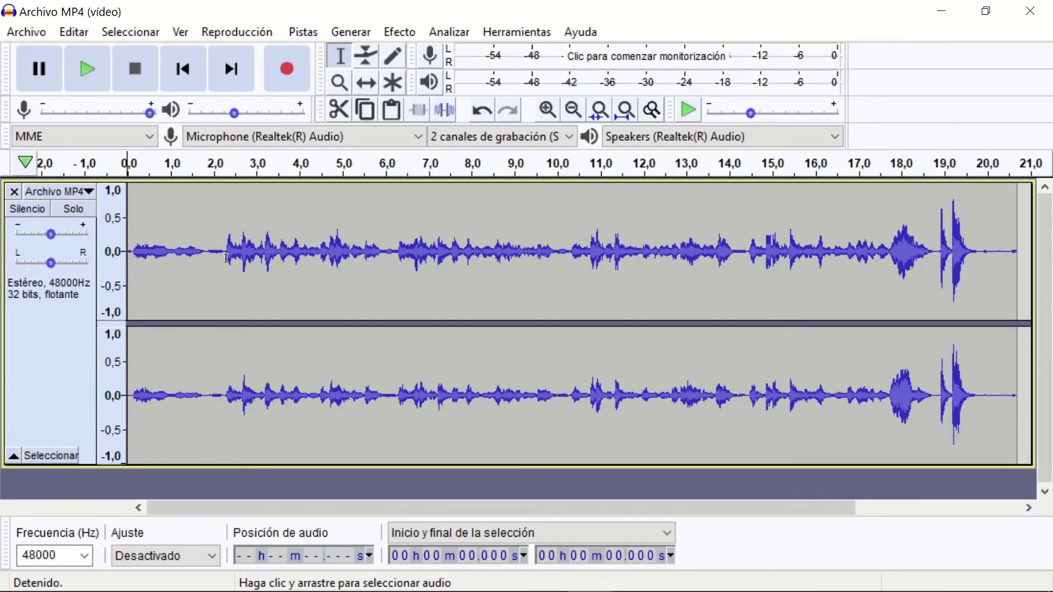
- Mark the passages from about 14.5 to 18.3 s and from about 10.1 to 14.3 s in the video's audio
{"action": "left_click_drag", "start_coordinate": [225, 263], "coordinate": [914, 258]}
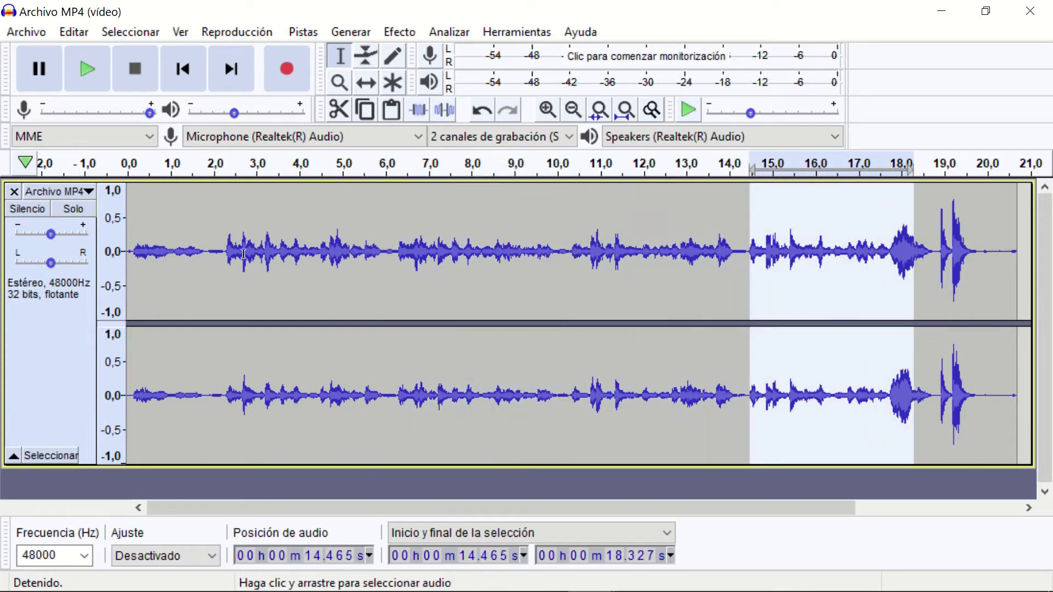
{"action": "left_click_drag", "start_coordinate": [563, 253], "coordinate": [739, 272]}
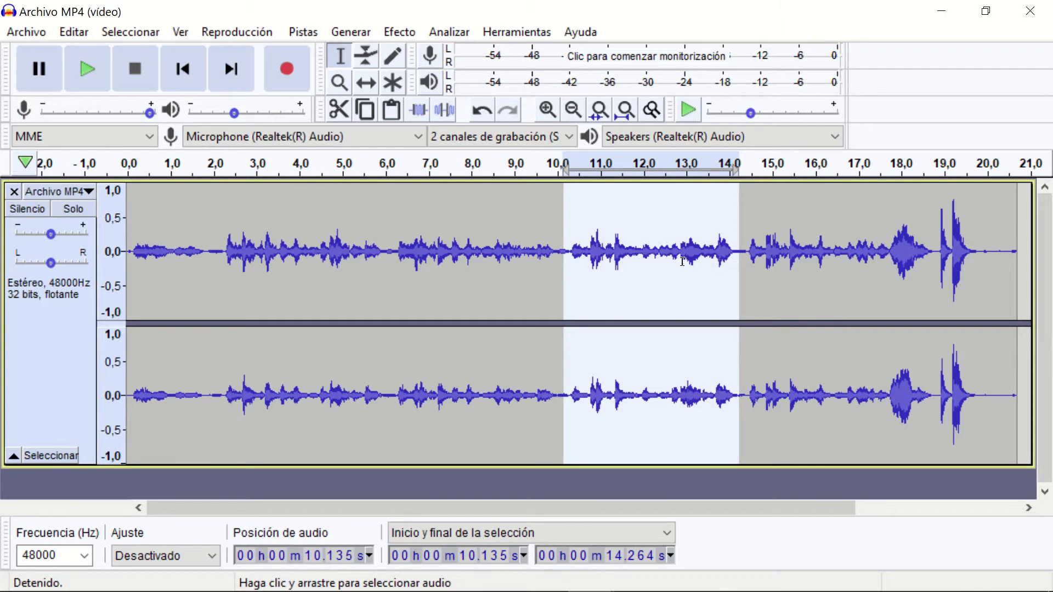
{"action": "left_click", "coordinate": [786, 291]}
{"action": "left_click_drag", "start_coordinate": [741, 255], "coordinate": [757, 262]}
{"action": "left_click", "coordinate": [788, 280]}
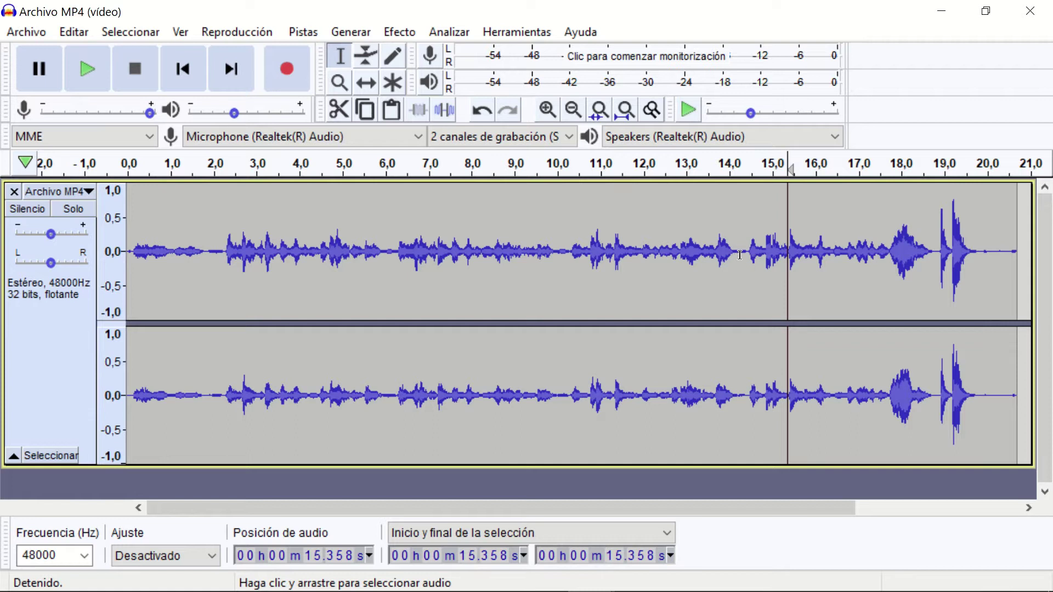
- Delete the video's audio from about 14.3 s to its end
{"action": "left_click", "coordinate": [742, 254]}
{"action": "left_click_drag", "start_coordinate": [741, 254], "coordinate": [1025, 255]}
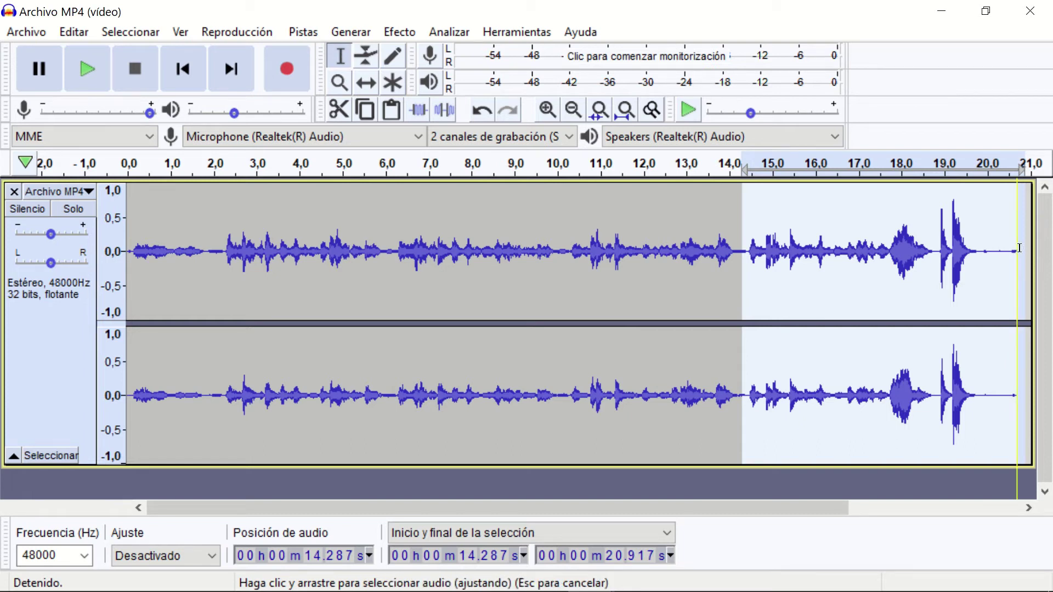
{"action": "key", "text": "Delete"}
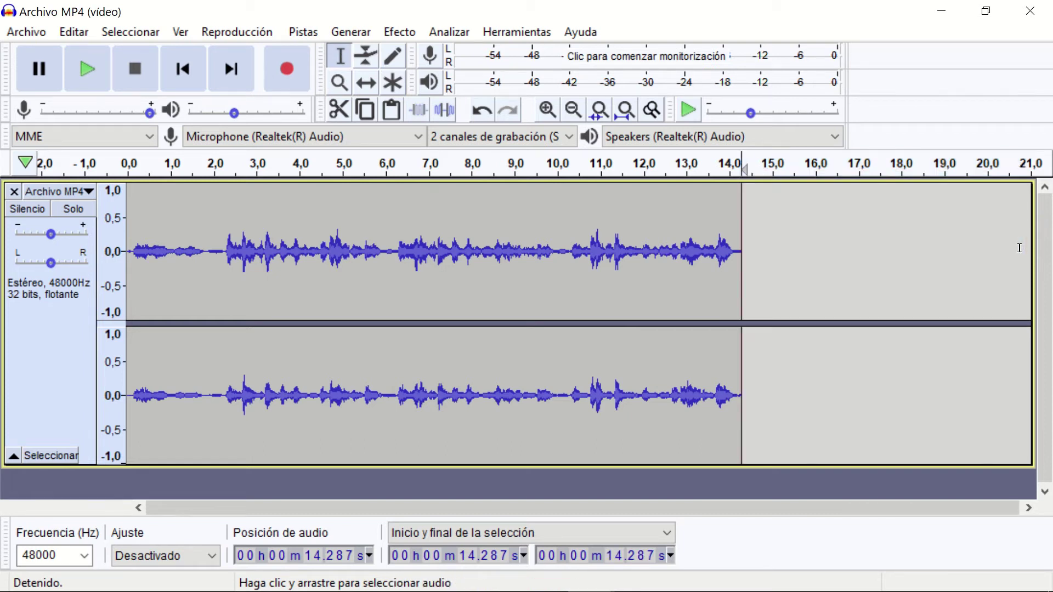
- Delete the audio from the start to about 10.2 s and play the remaining clip
{"action": "left_click", "coordinate": [567, 248]}
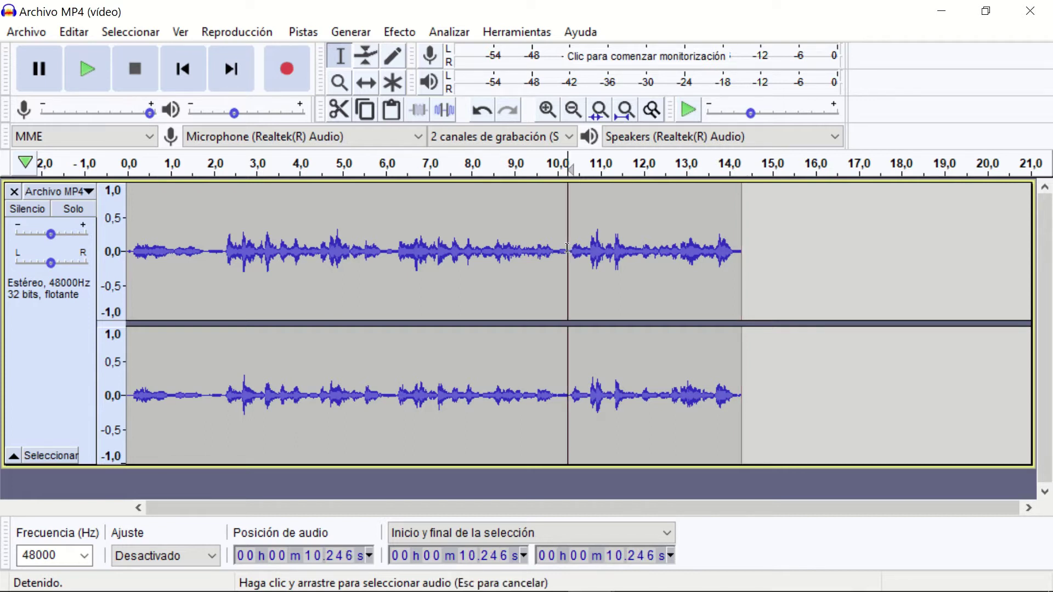
{"action": "left_click_drag", "start_coordinate": [567, 247], "coordinate": [105, 256]}
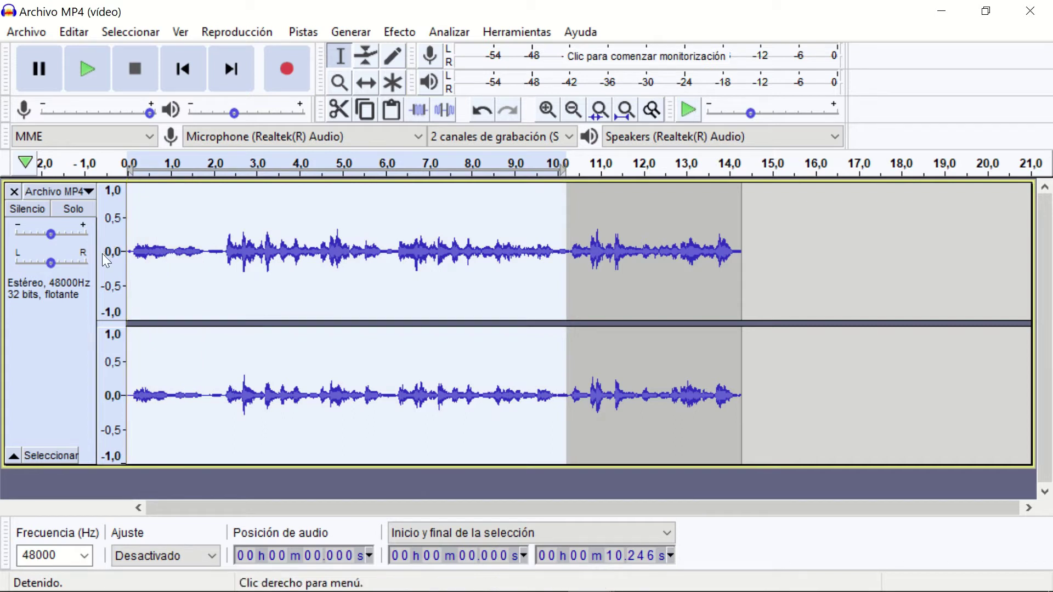
{"action": "key", "text": "Delete"}
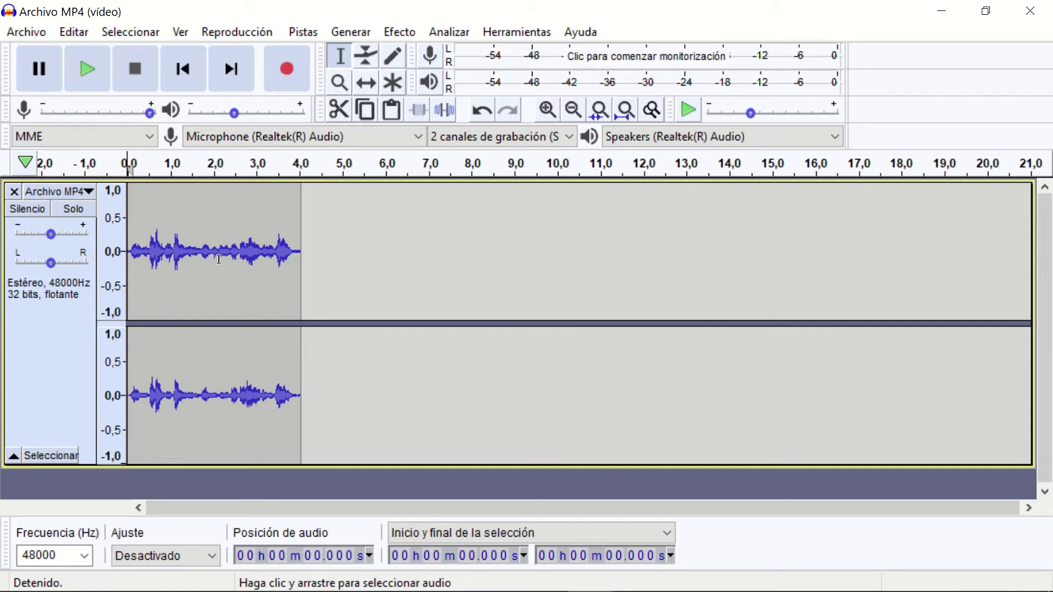
{"action": "left_click", "coordinate": [82, 67]}
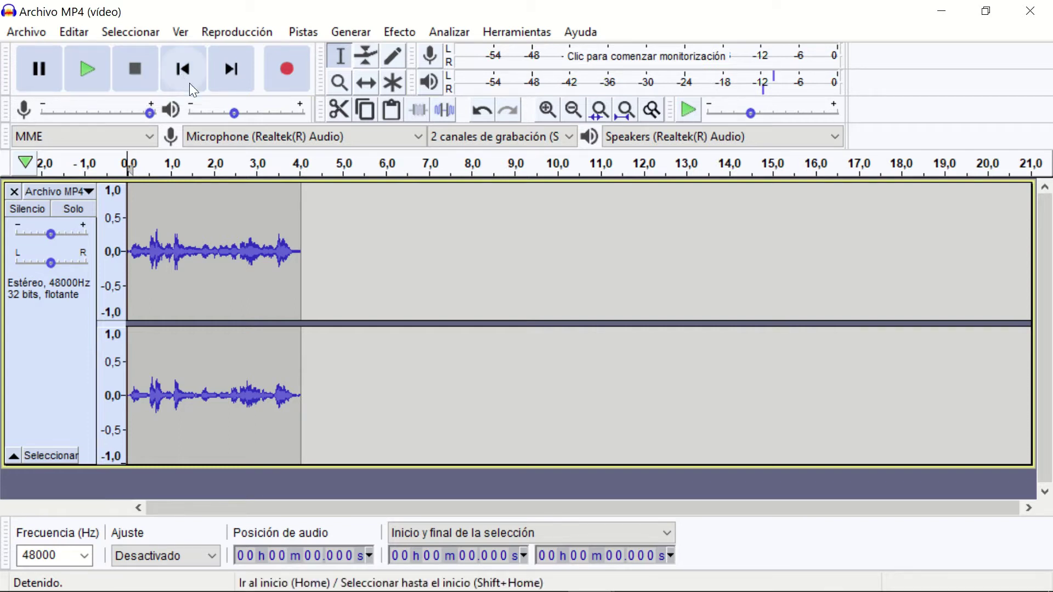
- Select the whole remaining clip and capture it as the noise profile for Reducción de ruido
{"action": "double_click", "coordinate": [209, 279]}
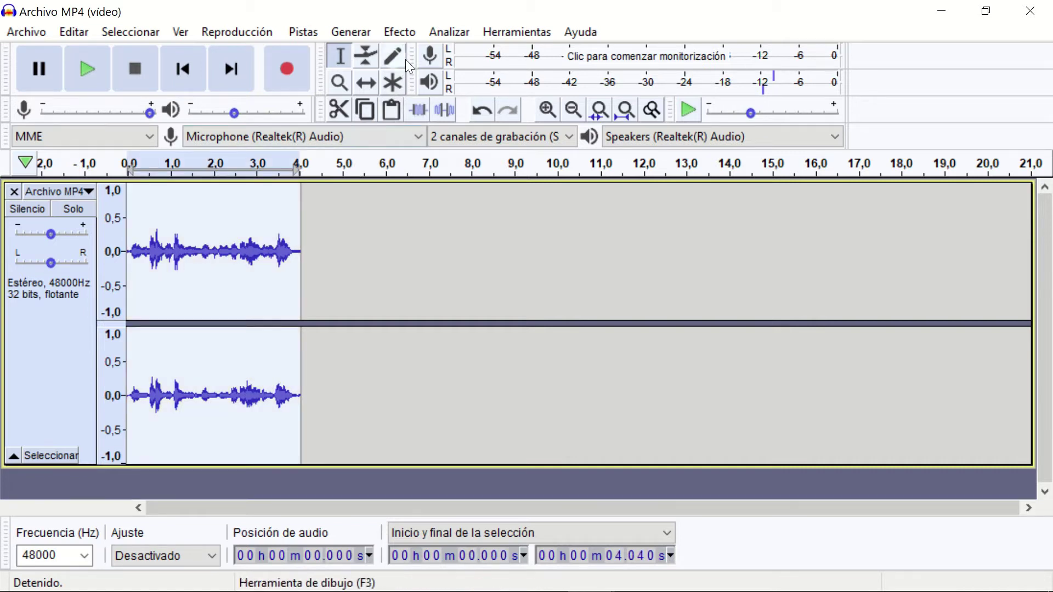
{"action": "left_click", "coordinate": [400, 31]}
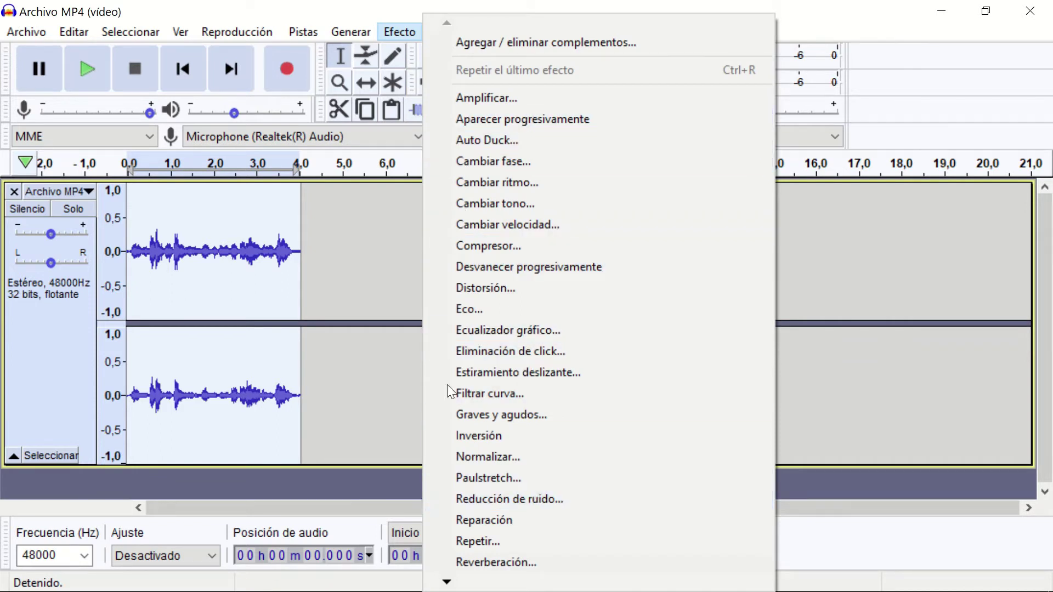
{"action": "mouse_move", "coordinate": [447, 585]}
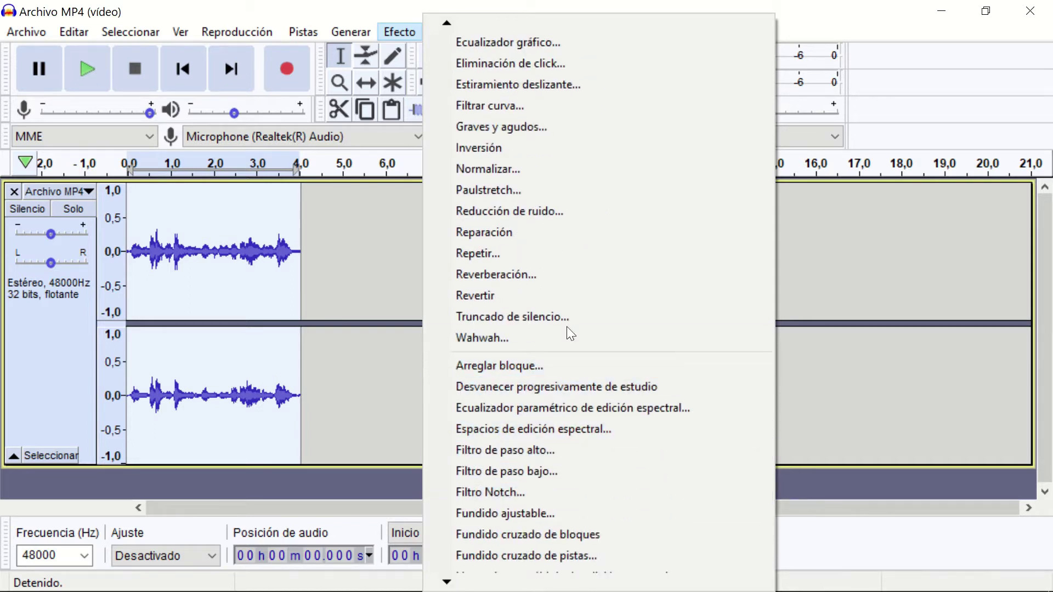
{"action": "left_click", "coordinate": [524, 211]}
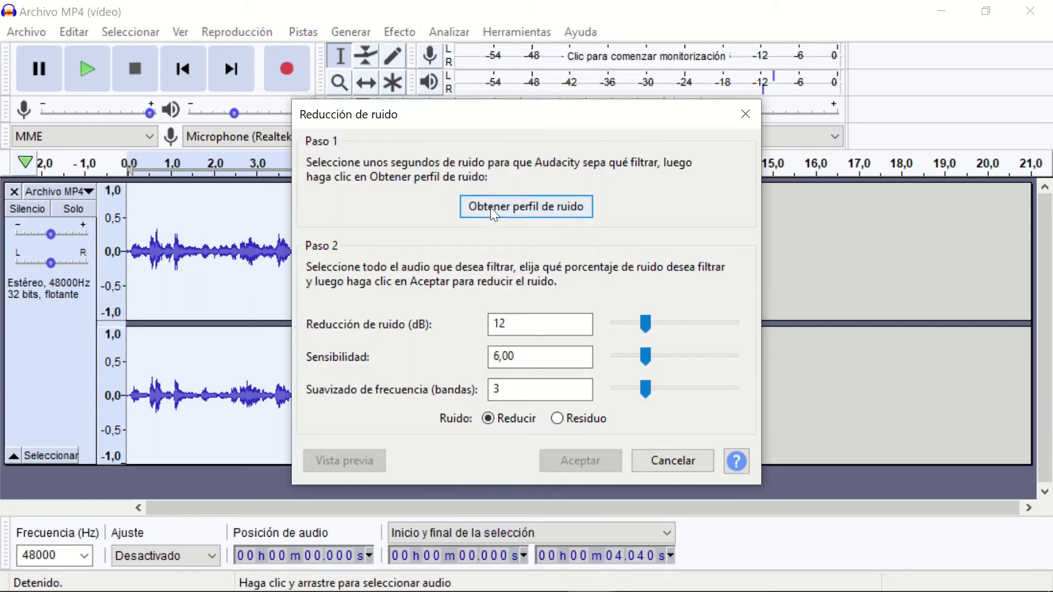
{"action": "left_click", "coordinate": [526, 206]}
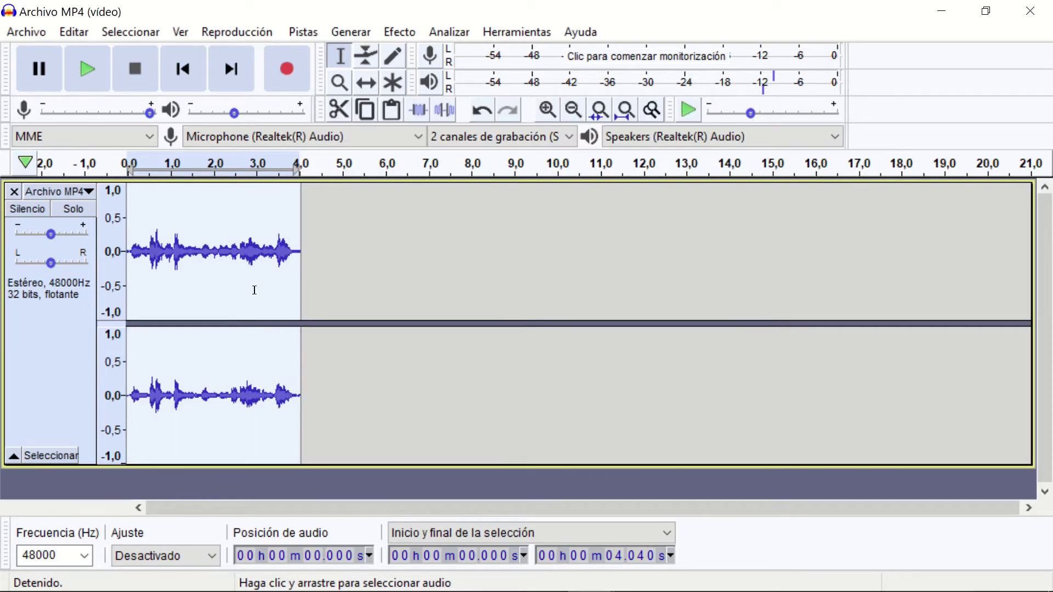
- Apply Reducción de ruido to the clip with 12 dB reduction, sensitivity 6,00 and 3 bands of frequency smoothing
{"action": "left_click", "coordinate": [401, 31]}
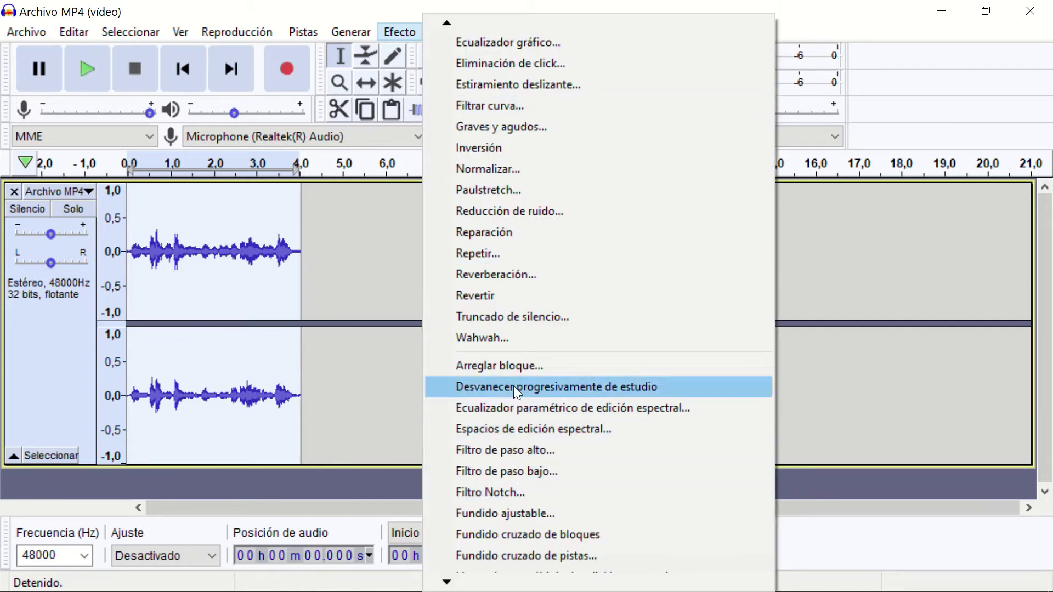
{"action": "left_click", "coordinate": [512, 212]}
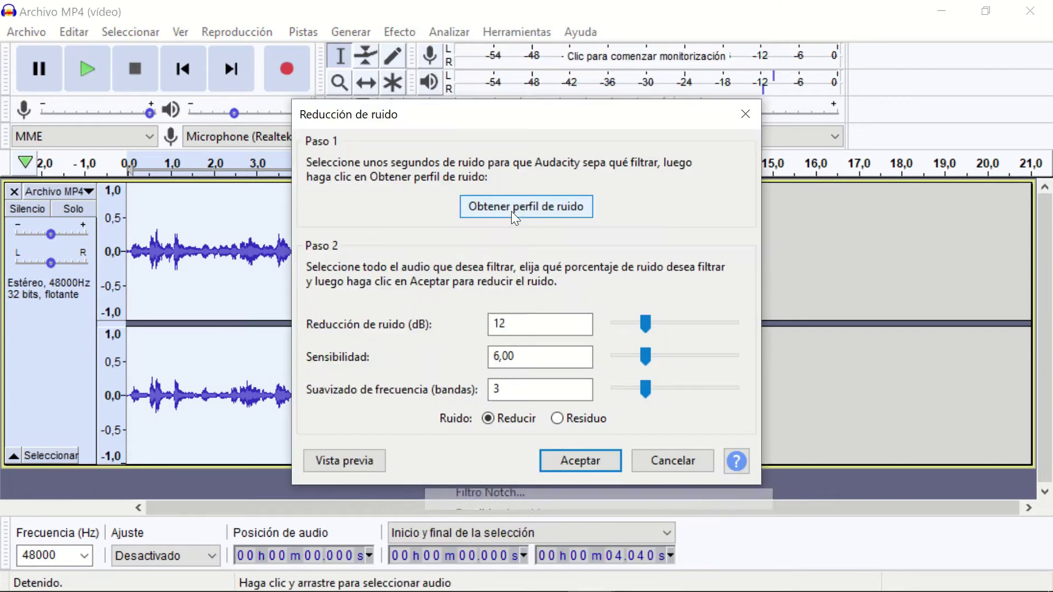
{"action": "left_click", "coordinate": [581, 460]}
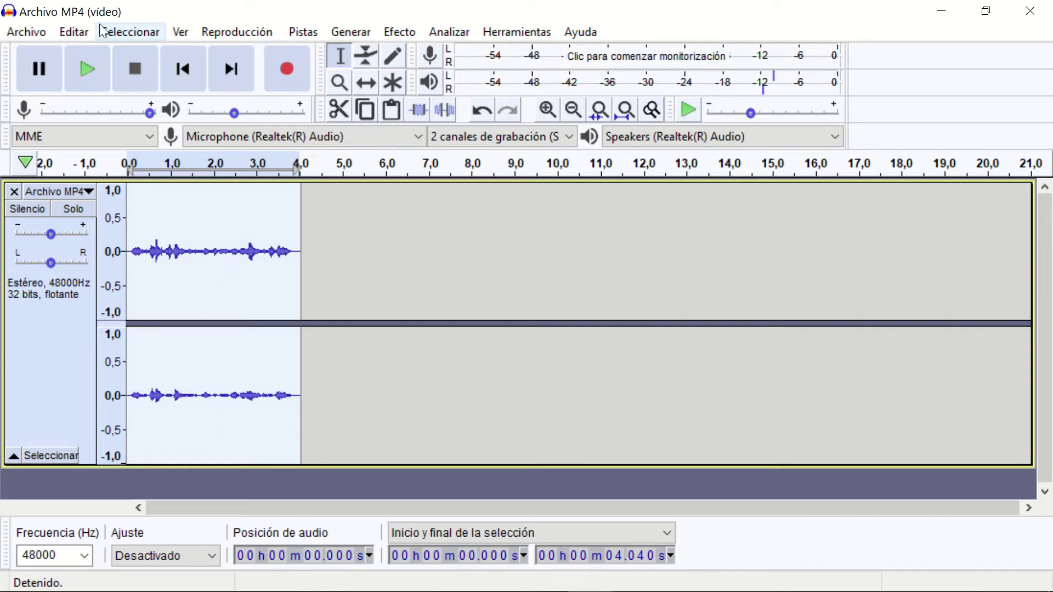
- Undo the noise reduction applied to the clip
{"action": "left_click", "coordinate": [70, 33]}
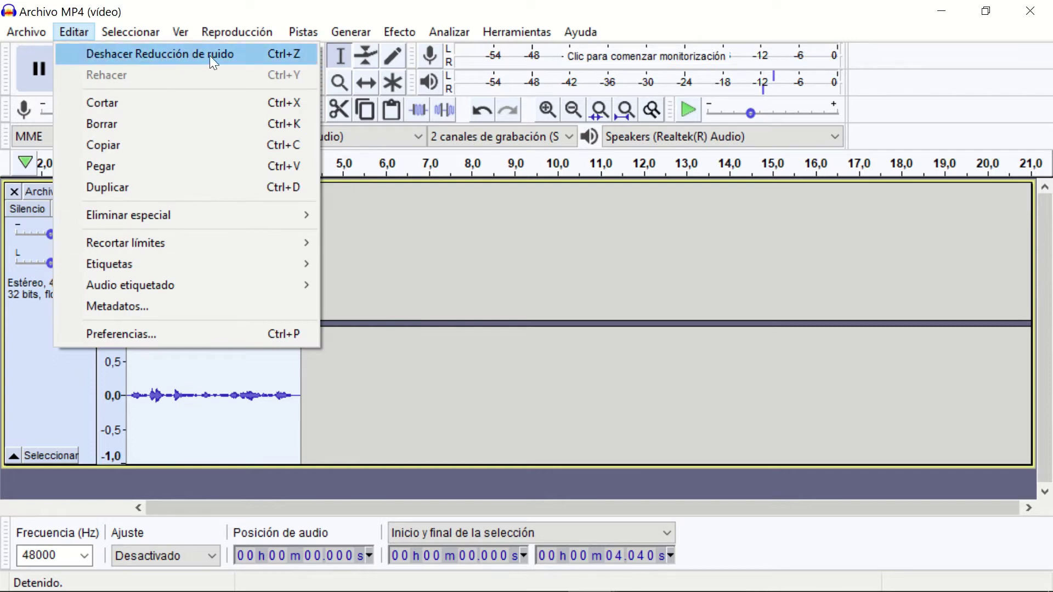
{"action": "left_click", "coordinate": [502, 257]}
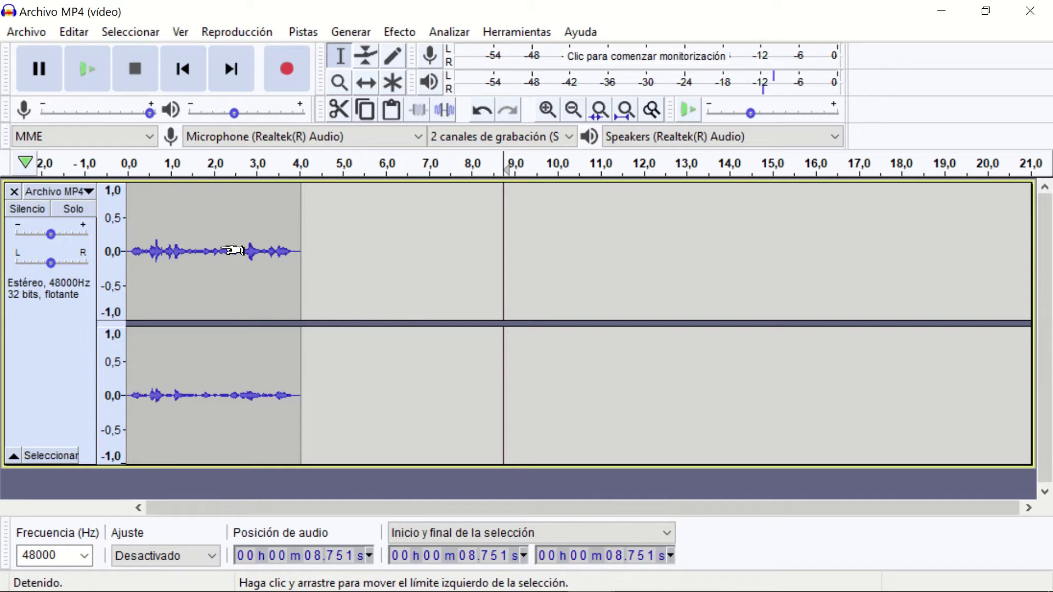
{"action": "key", "text": "ctrl+z"}
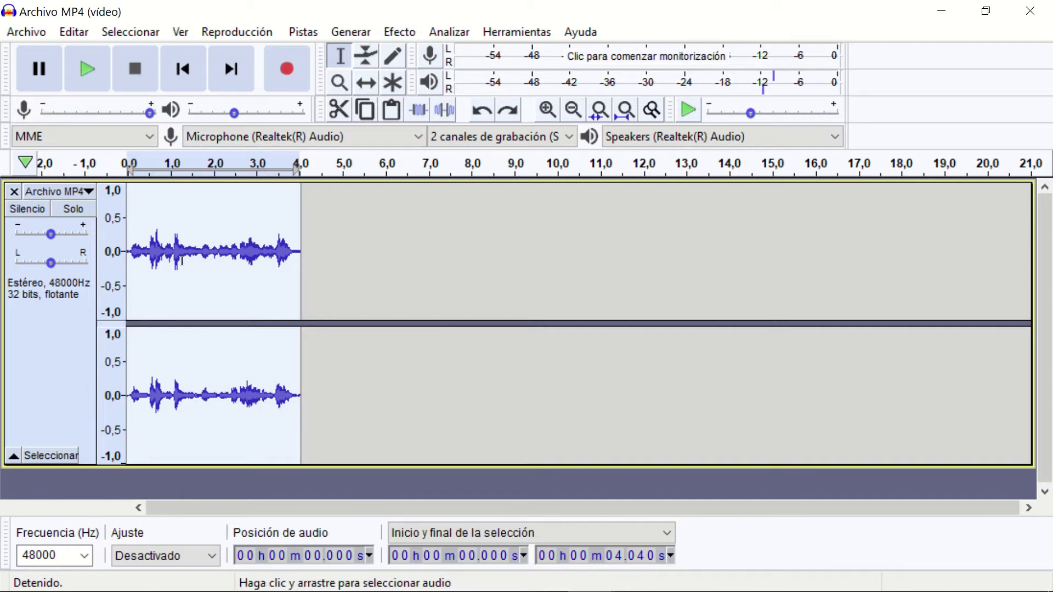
- Apply Reducción de ruido again to the selected clip with 12 dB reduction, sensitivity 6,00 and 3 bands of frequency smoothing
{"action": "left_click", "coordinate": [412, 34]}
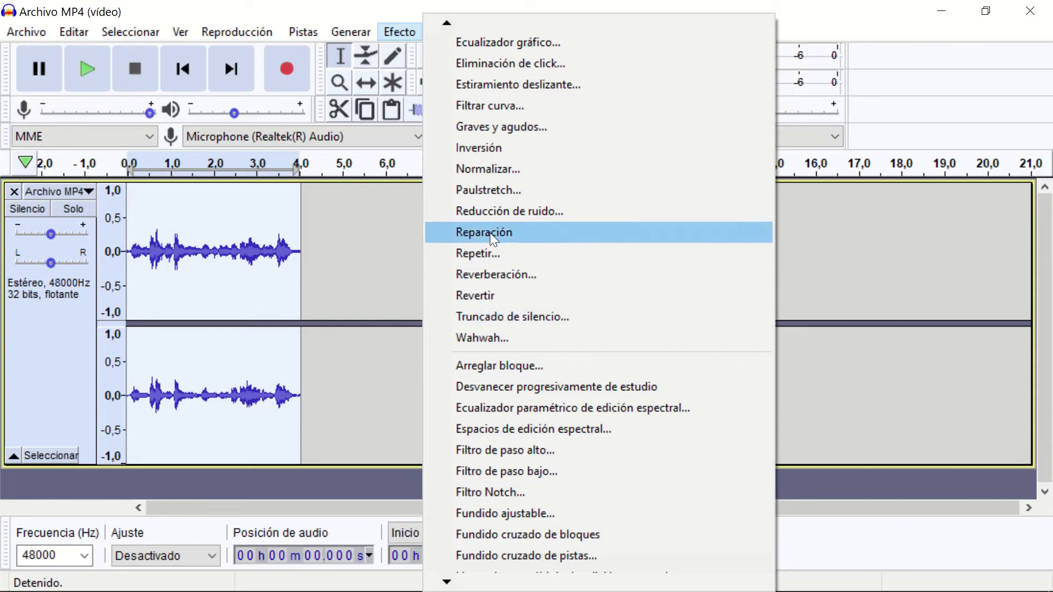
{"action": "left_click", "coordinate": [479, 209]}
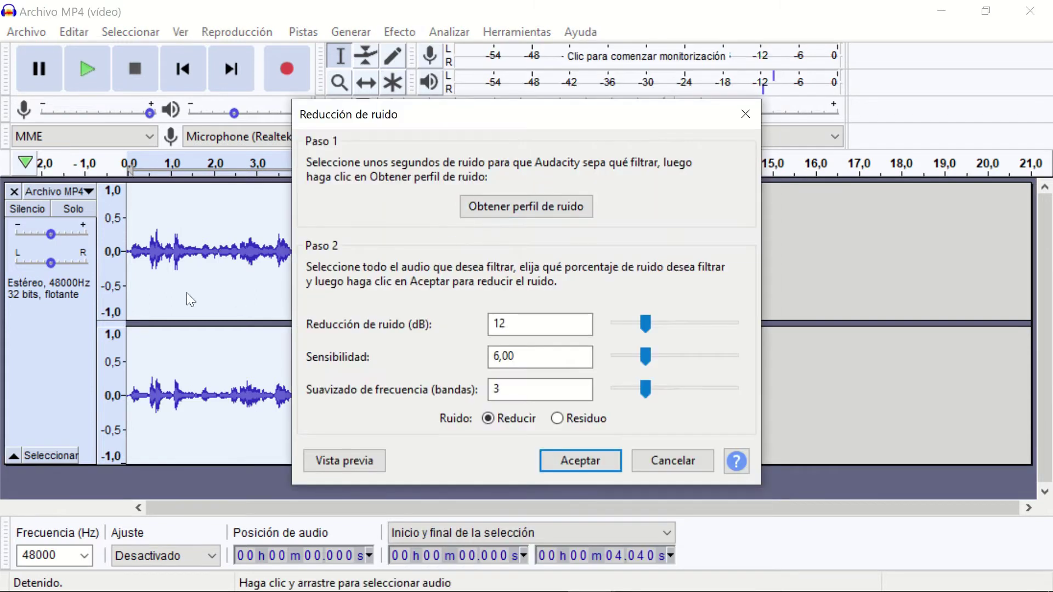
{"action": "left_click", "coordinate": [578, 461]}
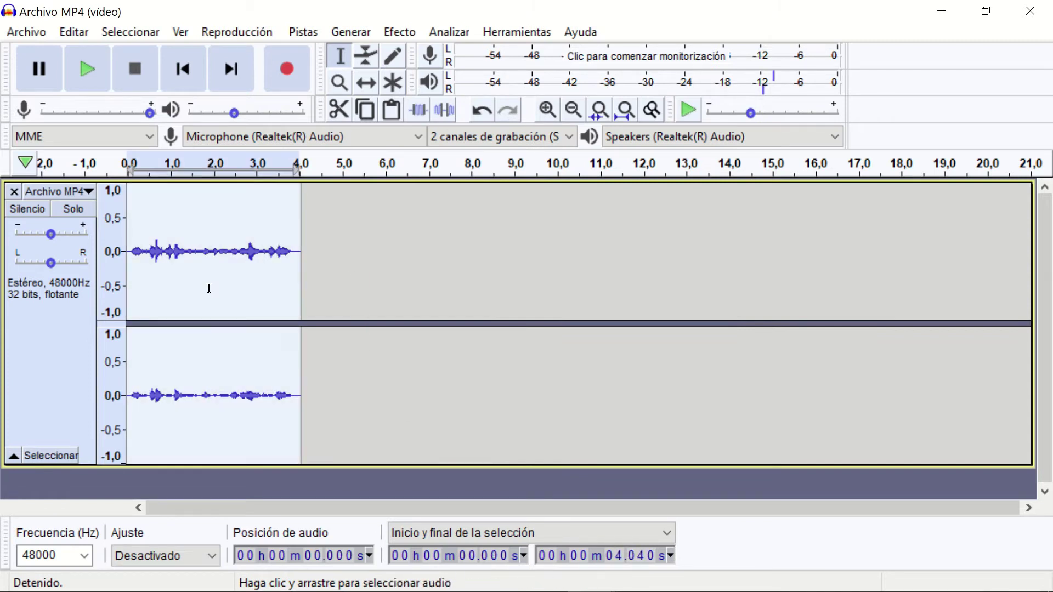
- Normalize the selected clip to a peak amplitude of -1,0 dB with DC offset removal enabled
{"action": "left_click", "coordinate": [391, 32]}
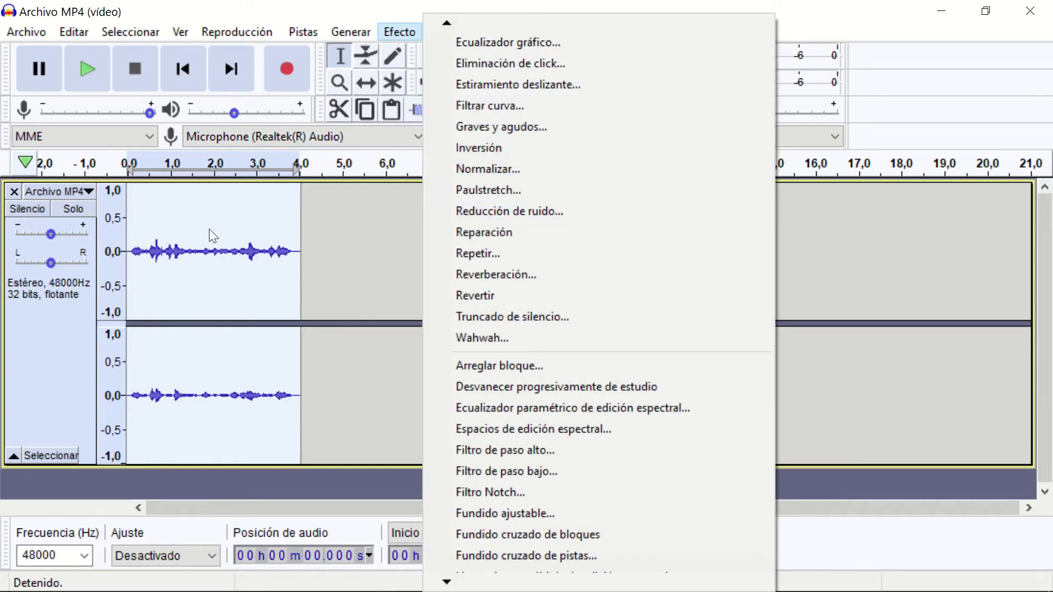
{"action": "left_click", "coordinate": [476, 168]}
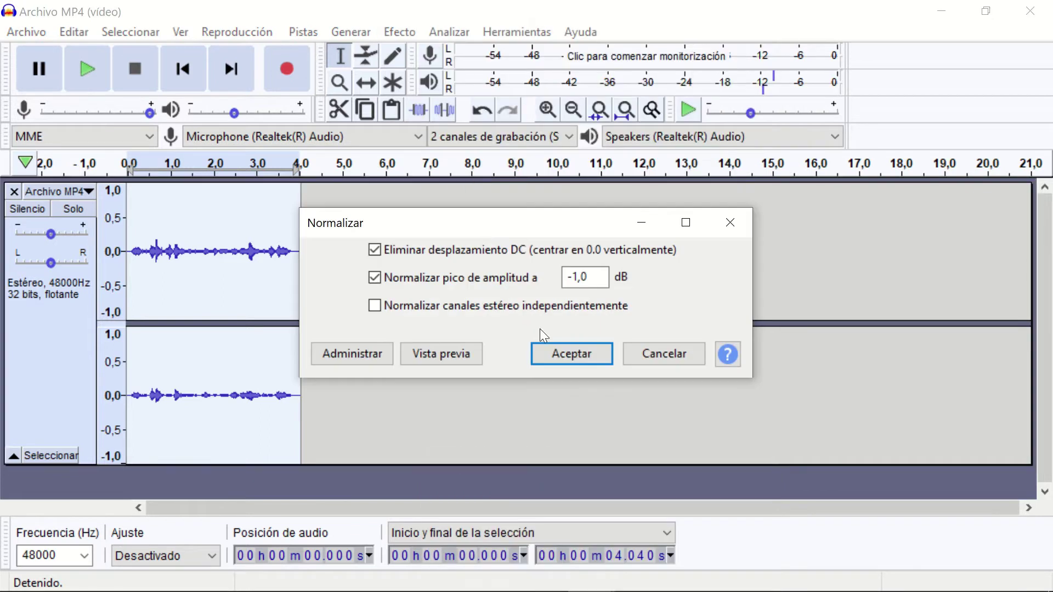
{"action": "left_click", "coordinate": [564, 354]}
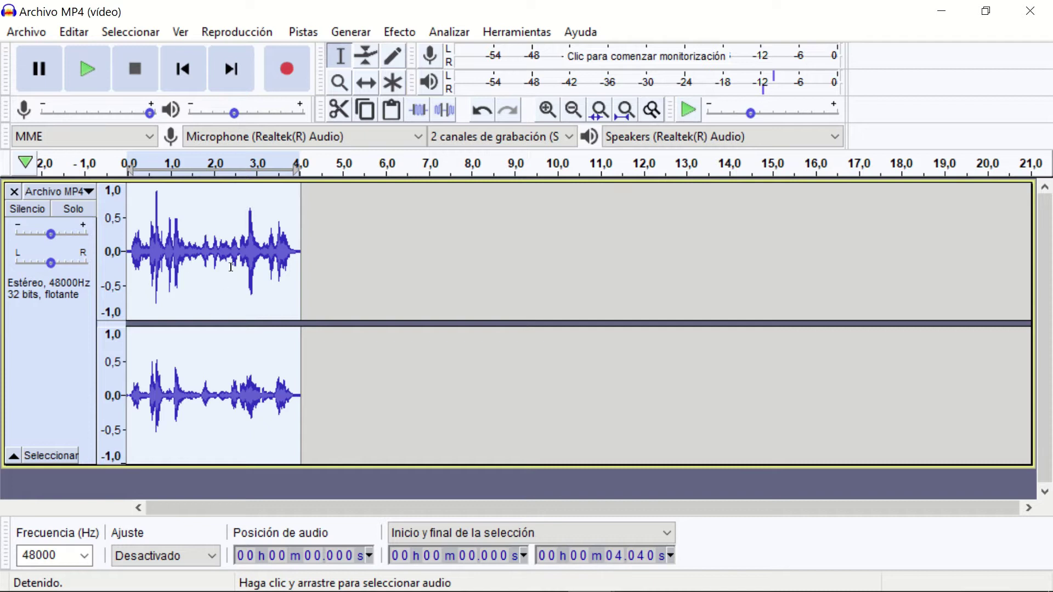
- Examine the file types and quality presets available for exporting the clip as MP3, leaving without exporting
{"action": "left_click", "coordinate": [13, 32]}
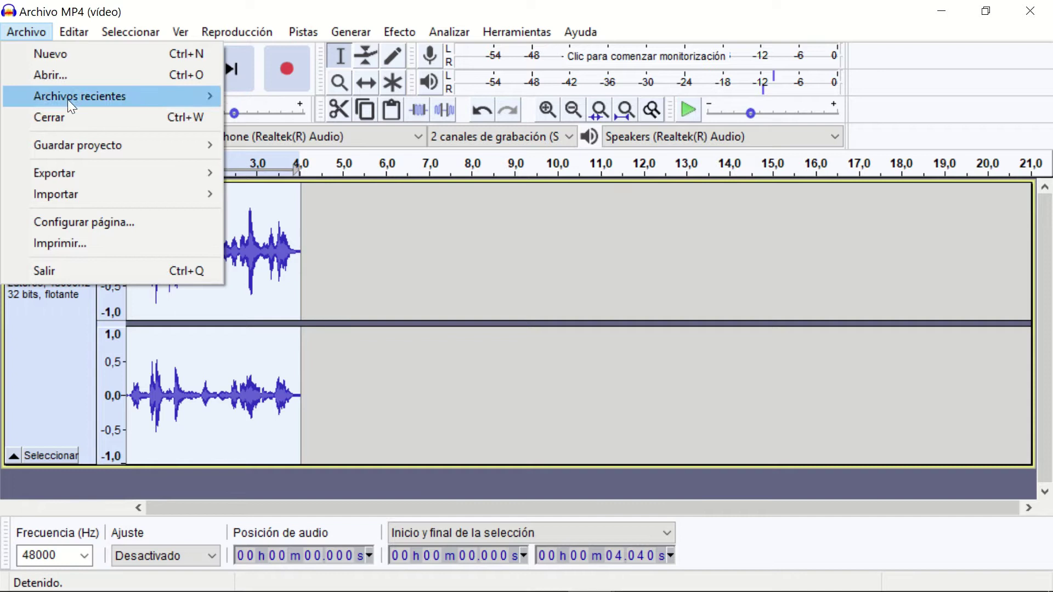
{"action": "mouse_move", "coordinate": [100, 179]}
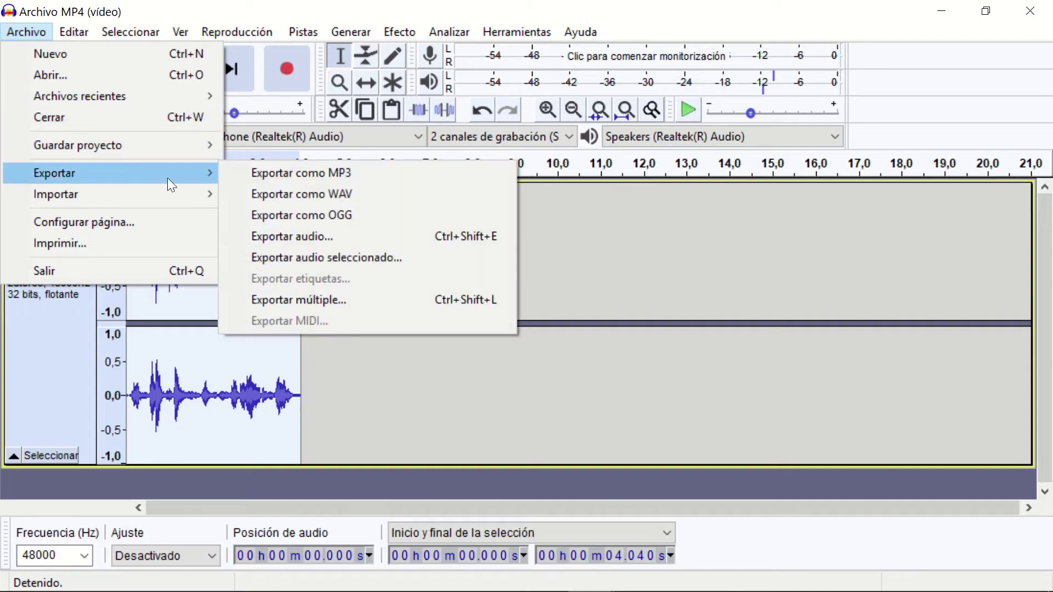
{"action": "left_click", "coordinate": [316, 174]}
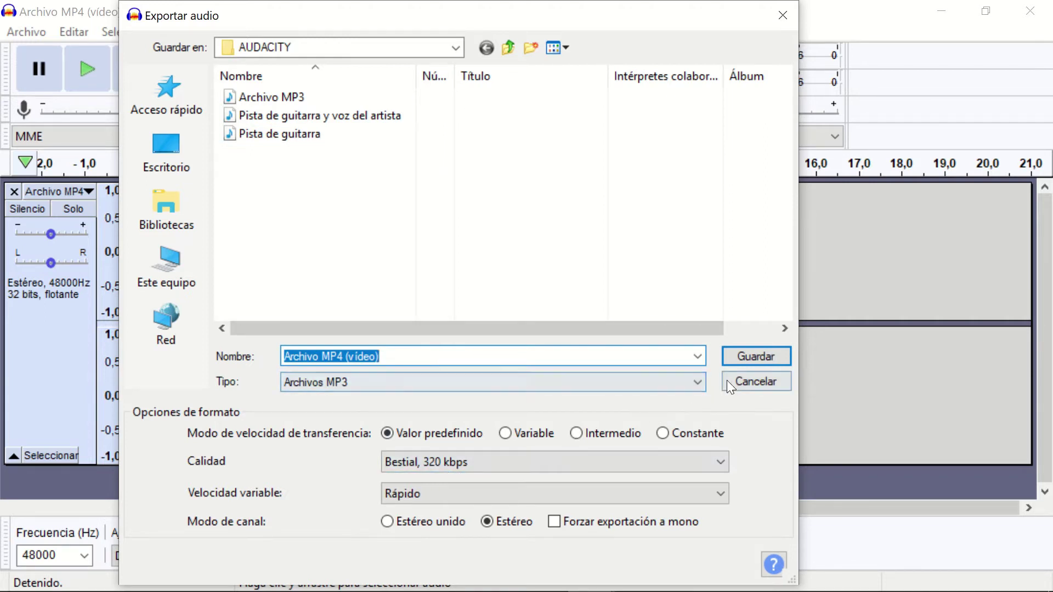
{"action": "left_click", "coordinate": [700, 382]}
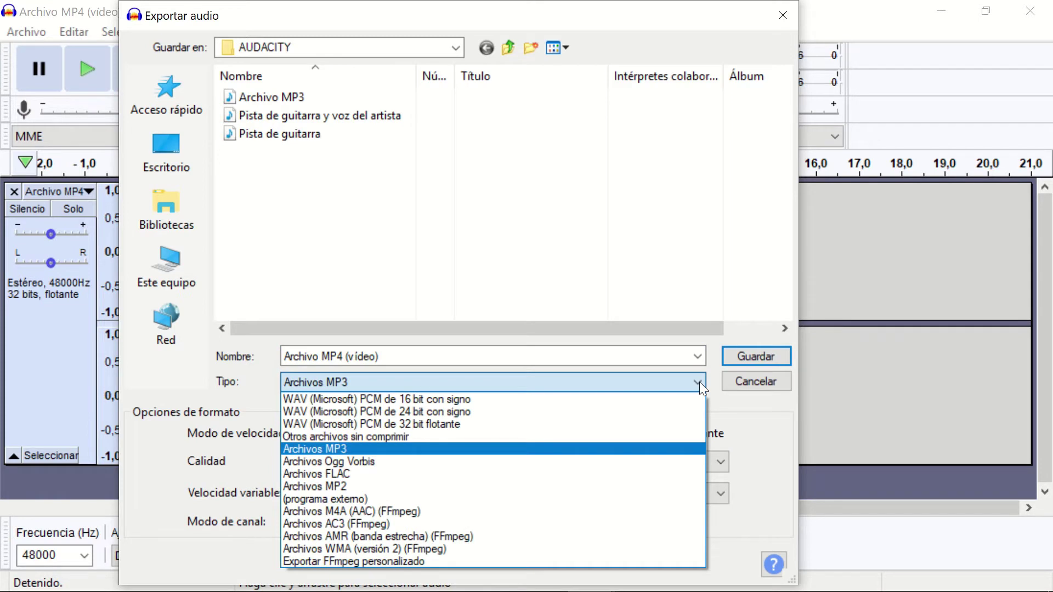
{"action": "left_click", "coordinate": [699, 382]}
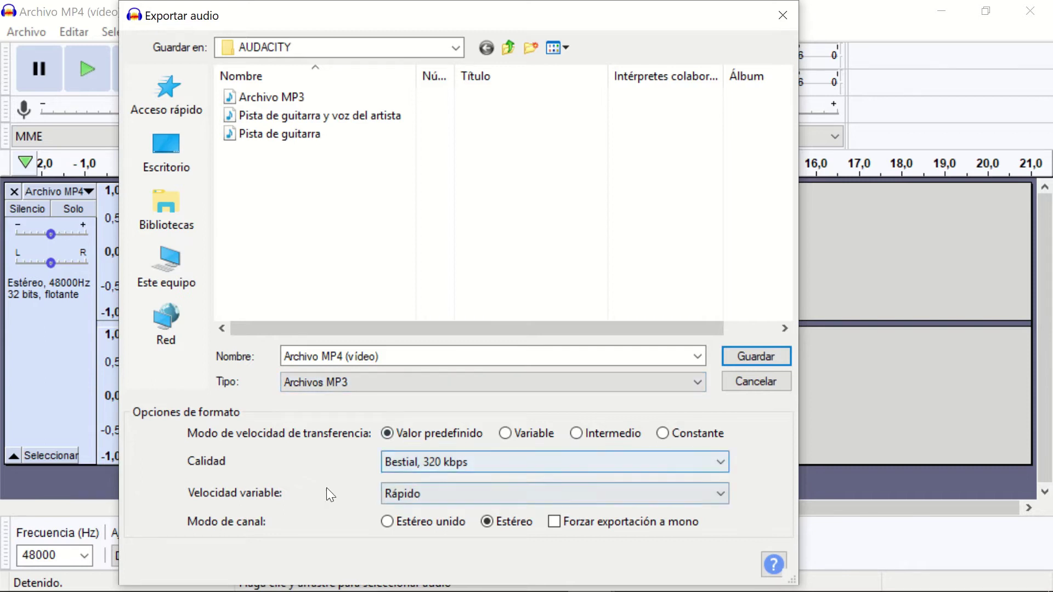
{"action": "left_click", "coordinate": [532, 463]}
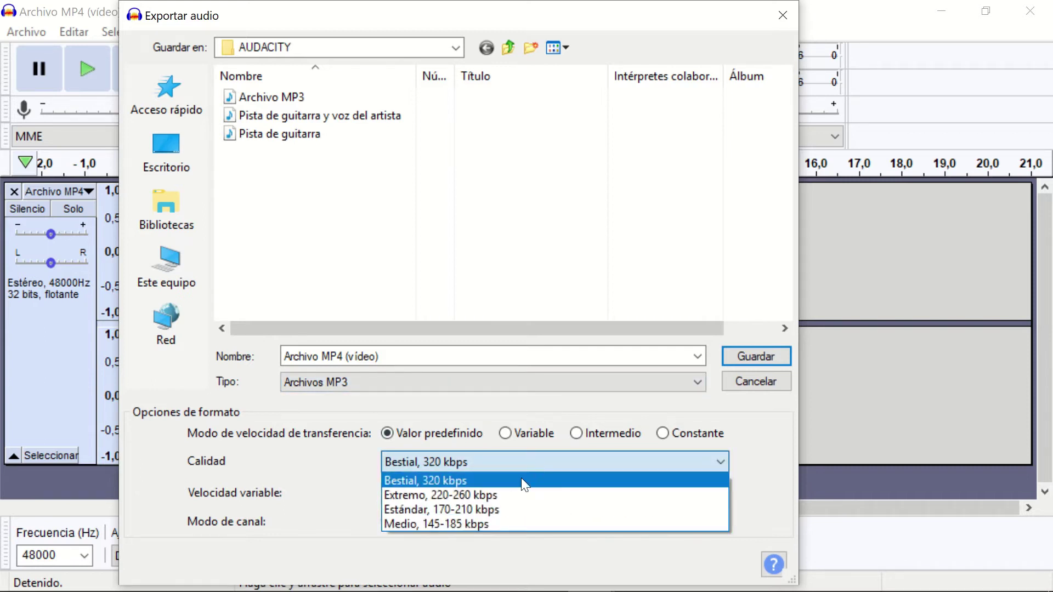
{"action": "left_click", "coordinate": [716, 462]}
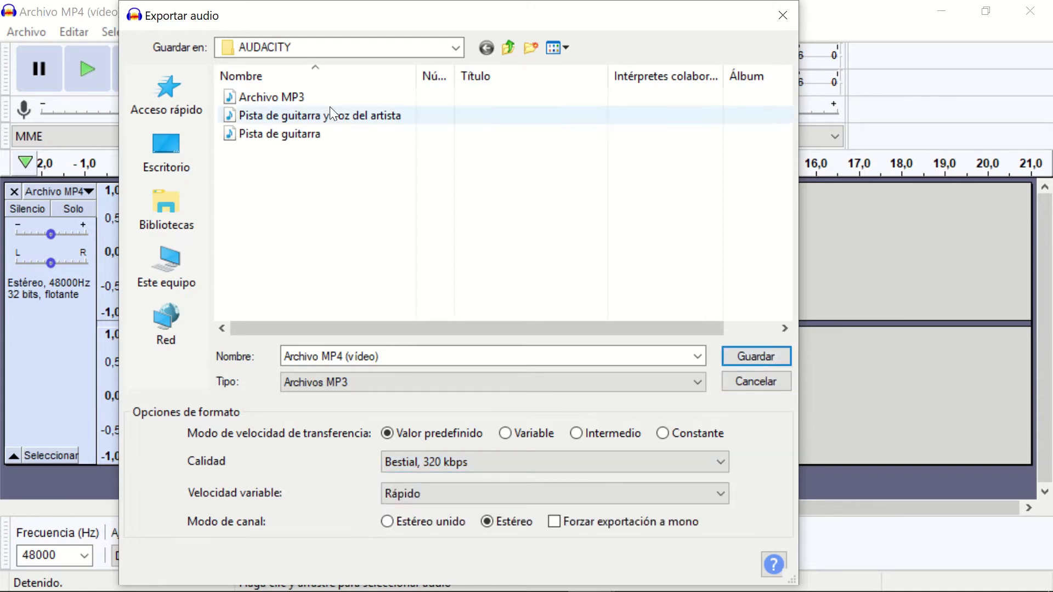
{"action": "left_click", "coordinate": [746, 387]}
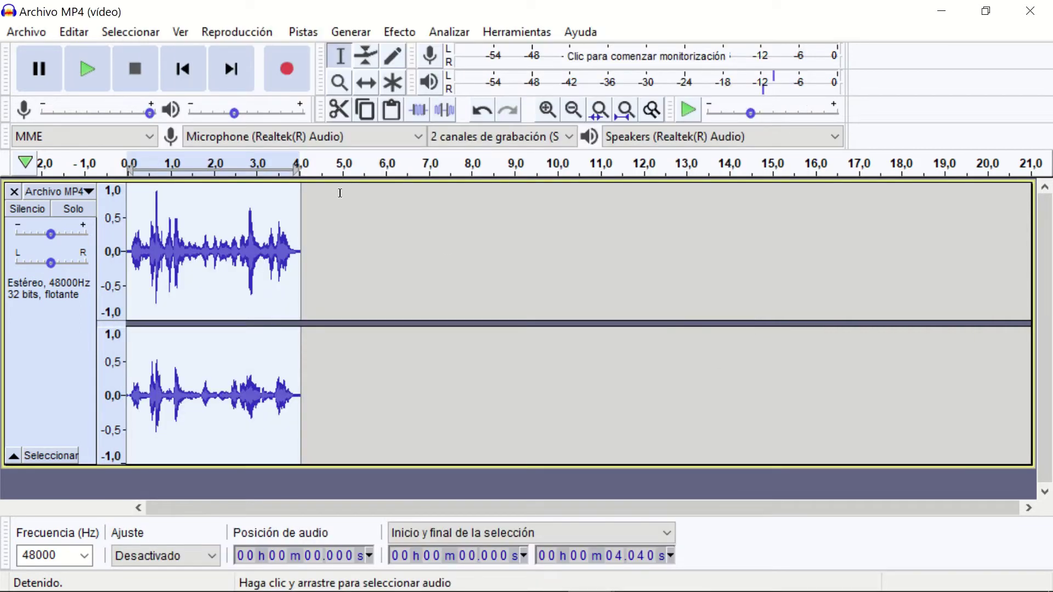
- Start exporting the clip to the AUDACITY folder as an MP3 named Archivo MP4 (vídeo) with Bestial, 320 kbps quality
{"action": "left_click", "coordinate": [26, 32]}
{"action": "mouse_move", "coordinate": [131, 172]}
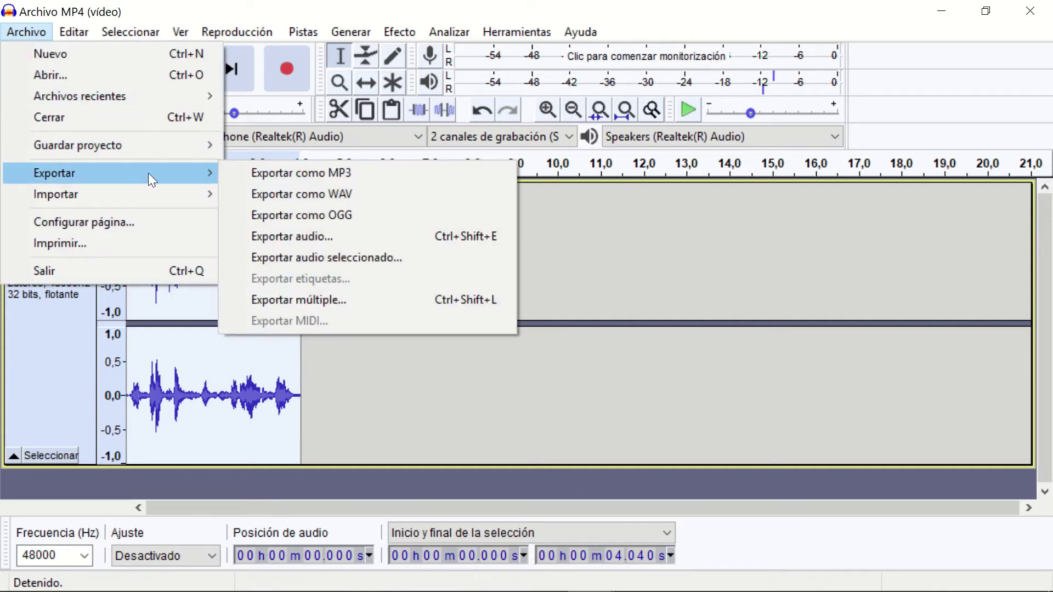
{"action": "left_click", "coordinate": [266, 171]}
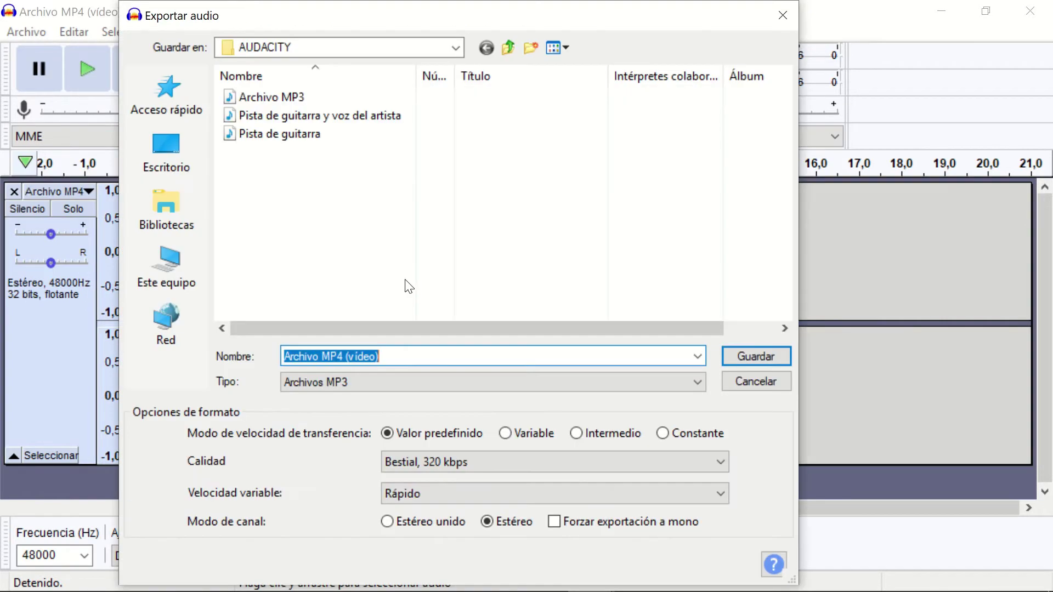
{"action": "left_click", "coordinate": [750, 356]}
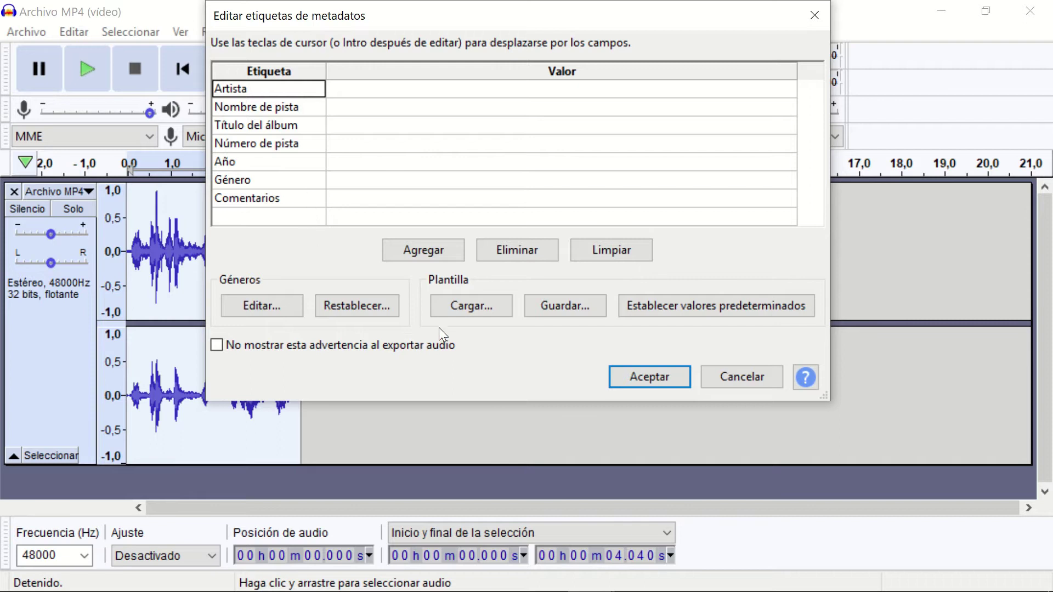
- Enter dsaaads as track number, xzcxz as genre and cxcxz as track name in the metadata, and cancel the export
{"action": "left_click", "coordinate": [359, 146]}
{"action": "type", "text": "dsaaads"}
{"action": "left_click", "coordinate": [377, 186]}
{"action": "type", "text": "xzcxz"}
{"action": "left_click", "coordinate": [405, 104]}
{"action": "type", "text": "cxcxz"}
{"action": "left_click", "coordinate": [758, 378]}
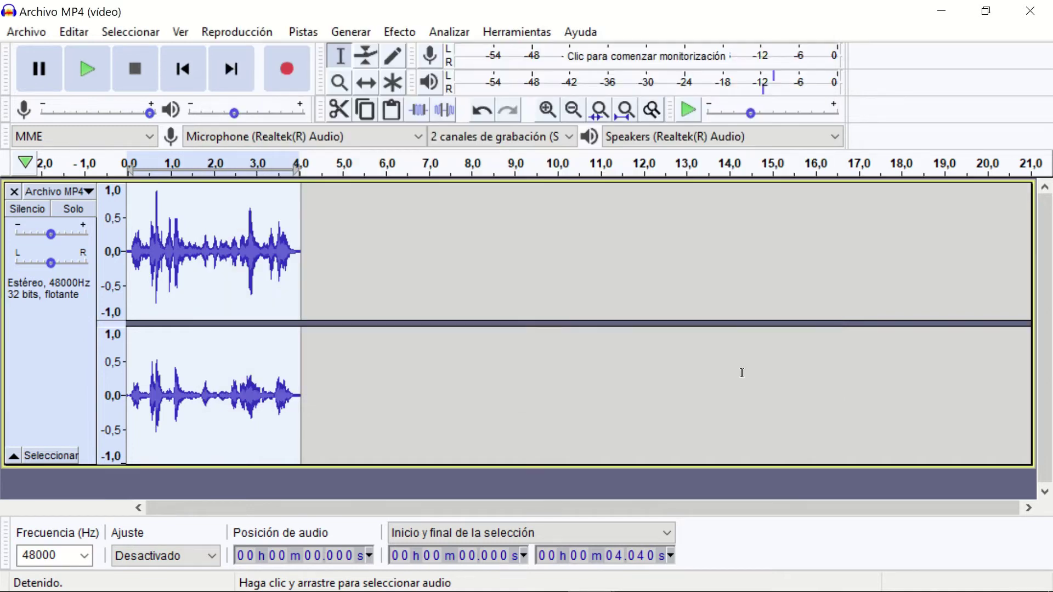
- Close the Archivo MP4 (vídeo) project without saving its changes
{"action": "left_click", "coordinate": [1042, 20]}
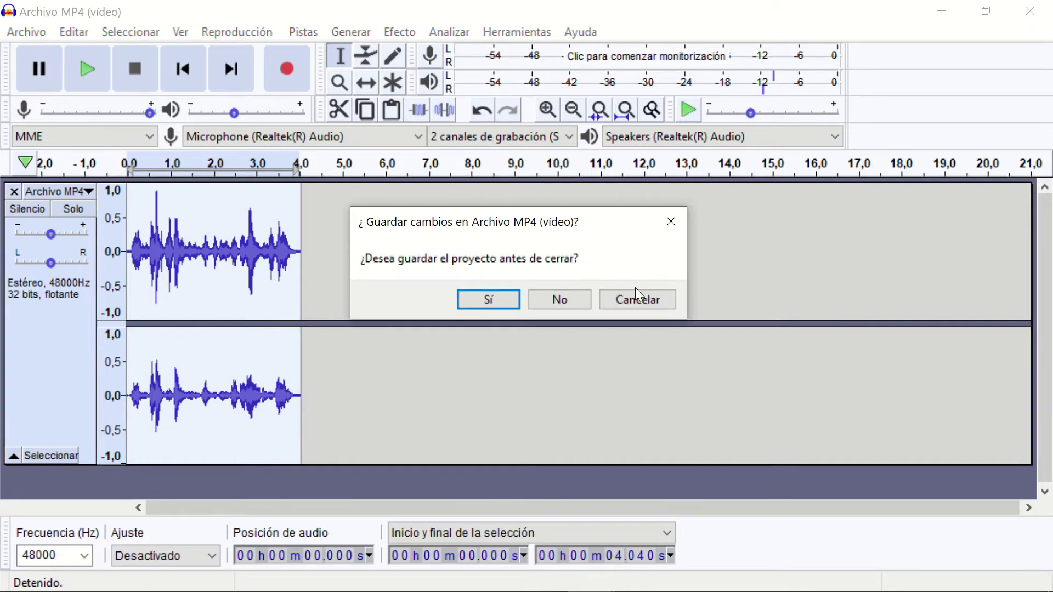
{"action": "left_click", "coordinate": [558, 299]}
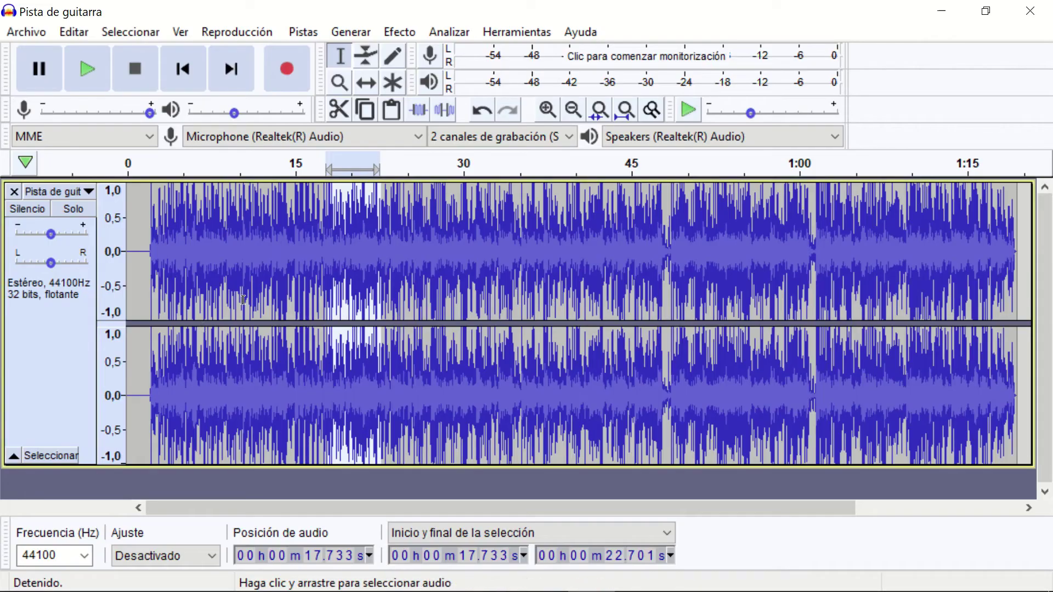
- Open Archivo MP3 from the AUDACITY folder as a separate project and close it without saving
{"action": "left_click", "coordinate": [217, 267]}
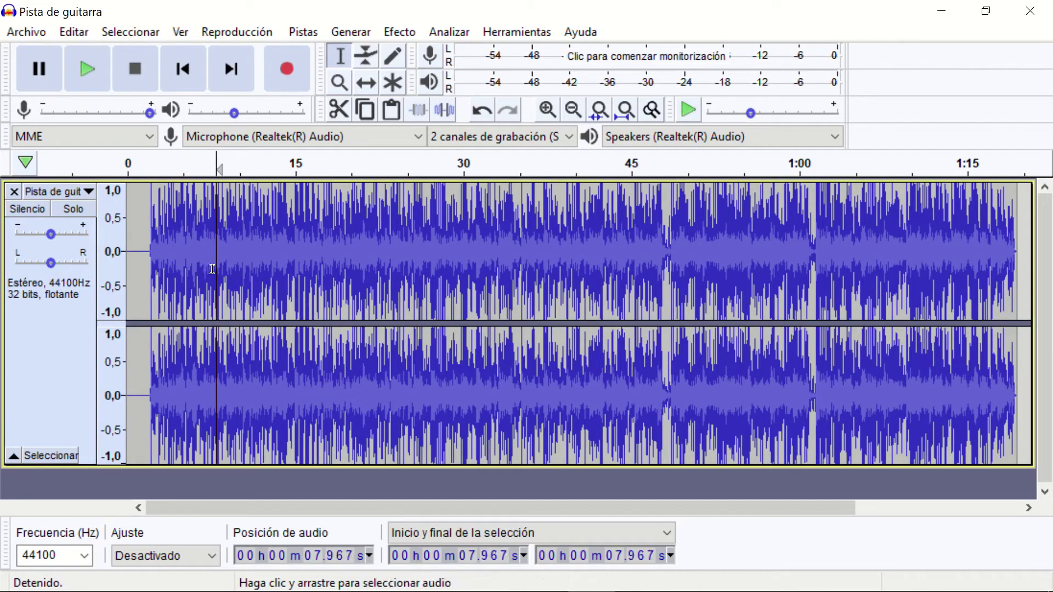
{"action": "left_click", "coordinate": [138, 248]}
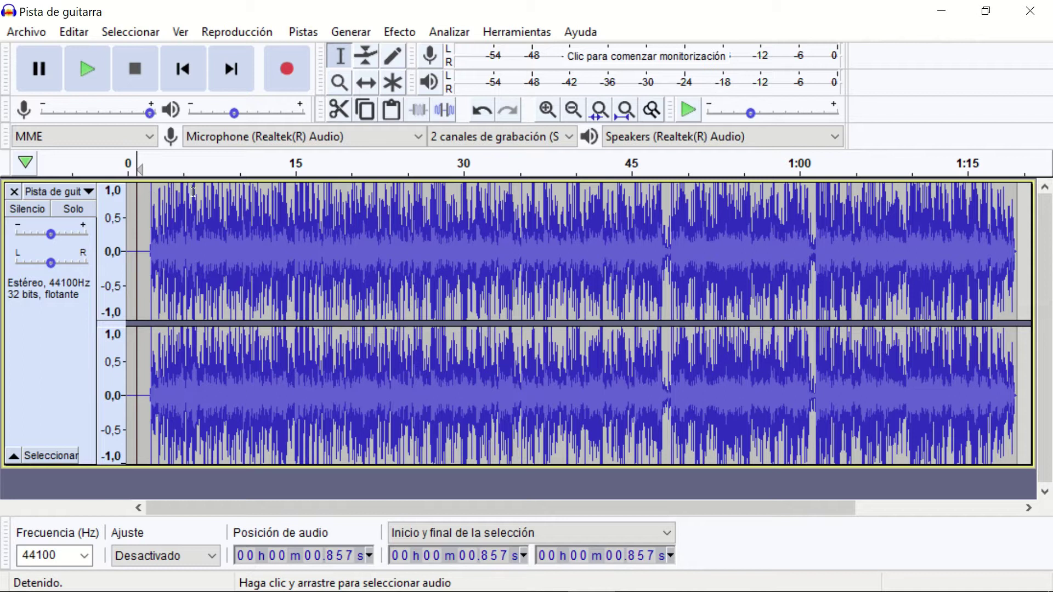
{"action": "left_click", "coordinate": [34, 25]}
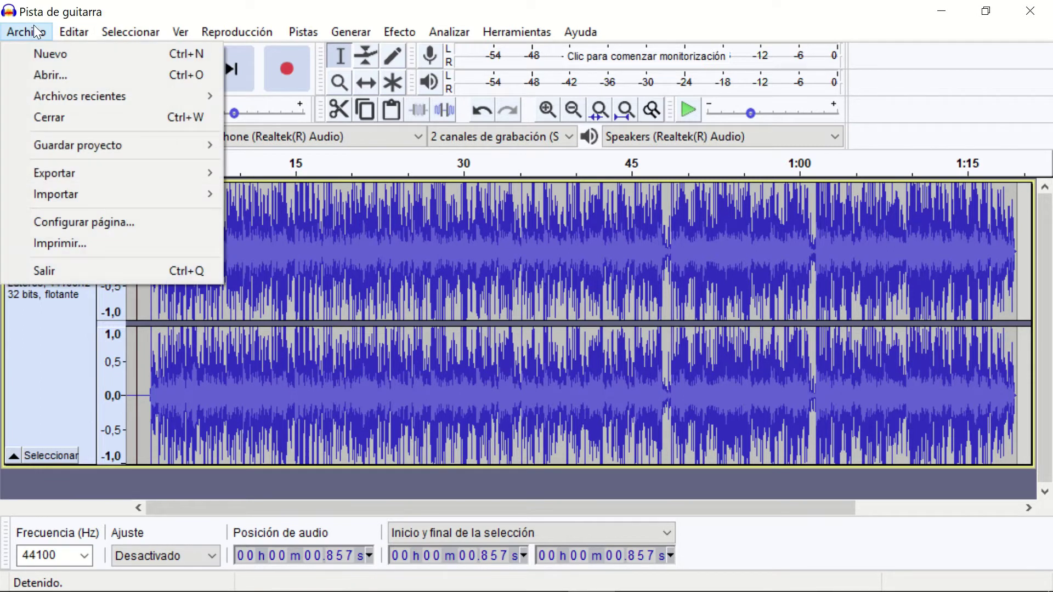
{"action": "left_click", "coordinate": [62, 74]}
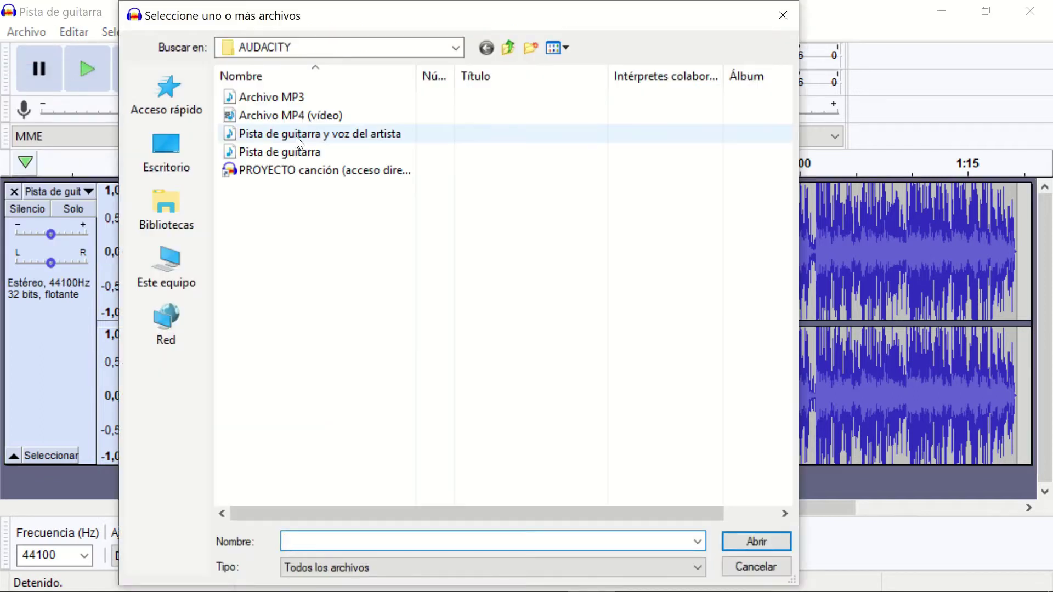
{"action": "double_click", "coordinate": [287, 97]}
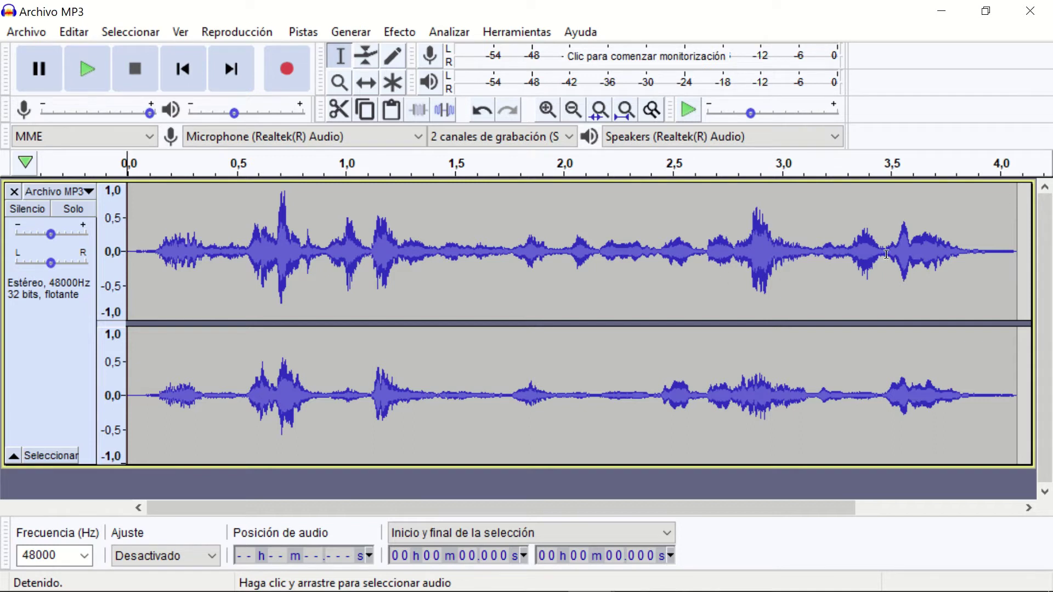
{"action": "left_click", "coordinate": [1030, 11]}
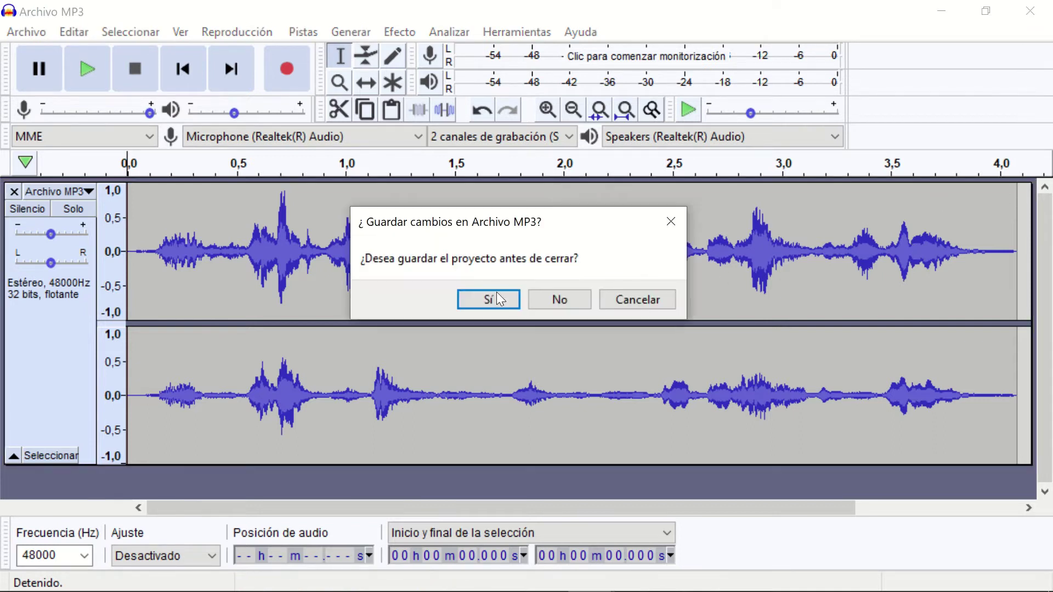
{"action": "left_click", "coordinate": [560, 300]}
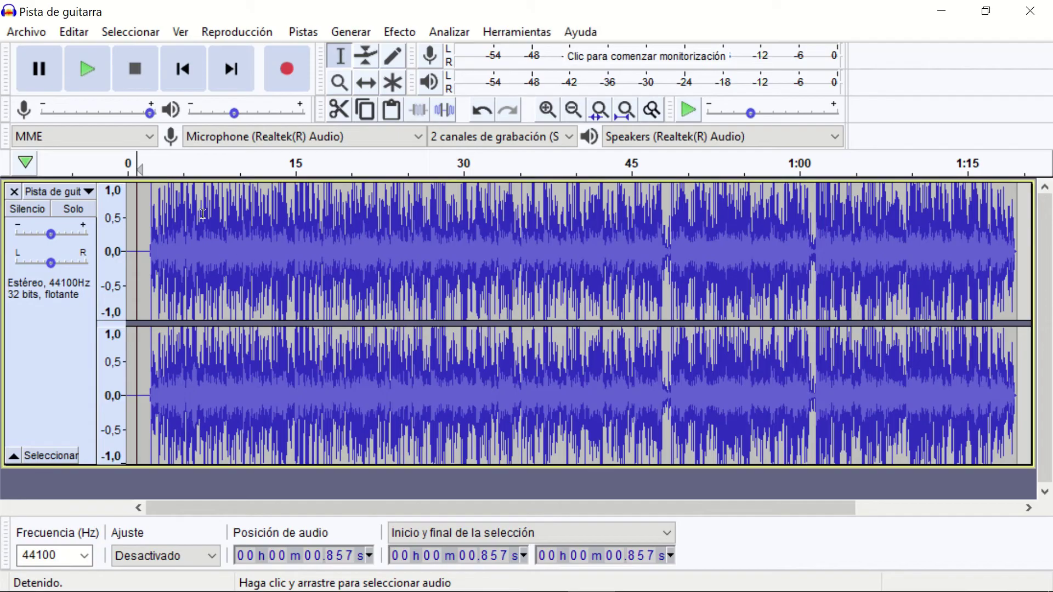
- Import the audio file Archivo MP3 into the Pista de guitarra project as an additional track
{"action": "left_click", "coordinate": [27, 29]}
{"action": "mouse_move", "coordinate": [103, 200]}
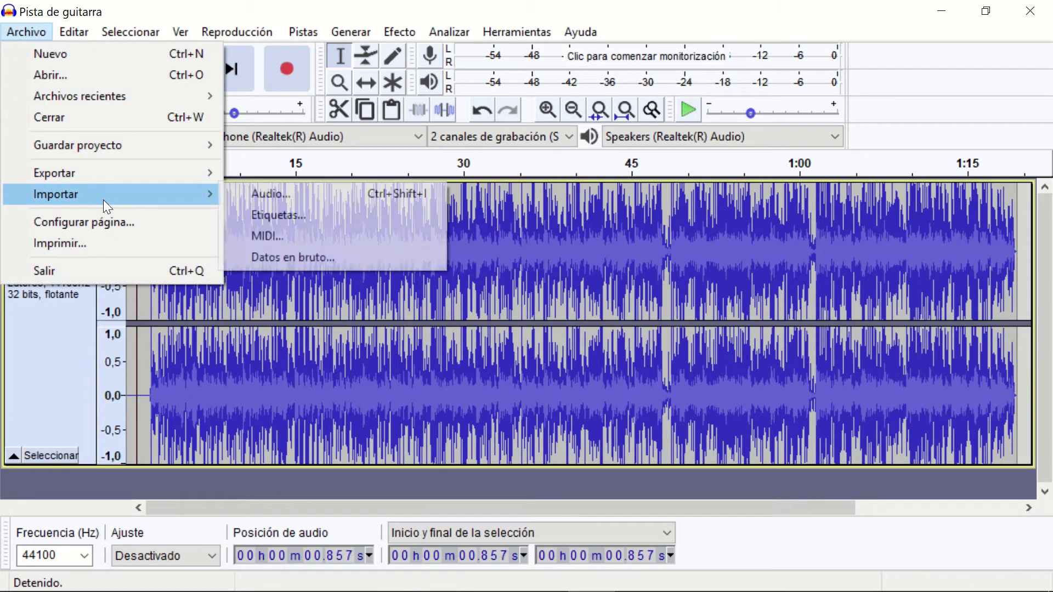
{"action": "left_click", "coordinate": [270, 196]}
{"action": "double_click", "coordinate": [272, 96]}
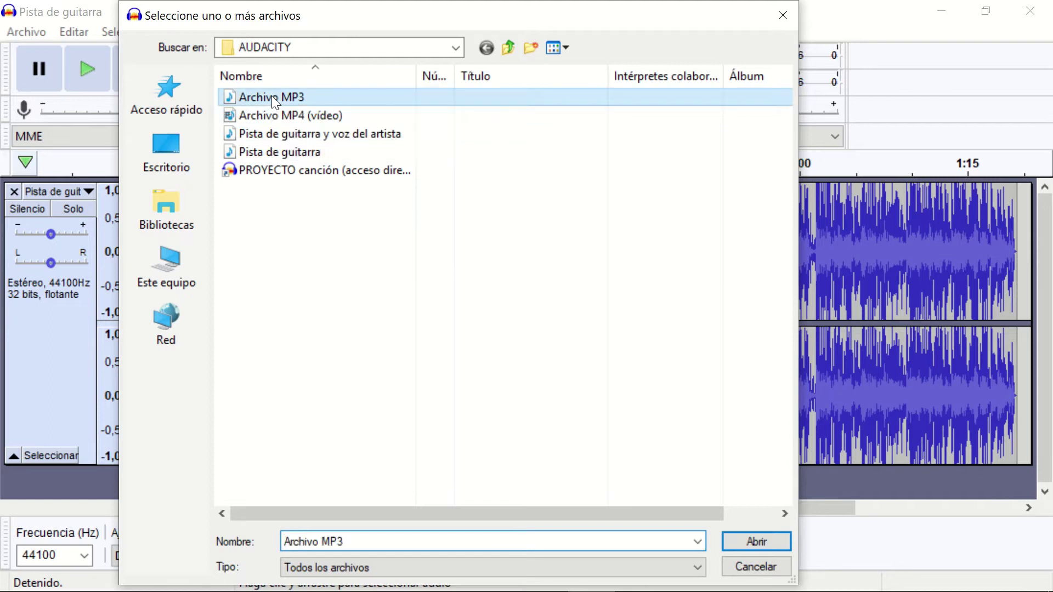
- Reduce the height of the Archivo MP3 and Pista de guitarra tracks so both fit in the project window
{"action": "scroll", "coordinate": [294, 352], "scroll_direction": "down", "scroll_amount": 5}
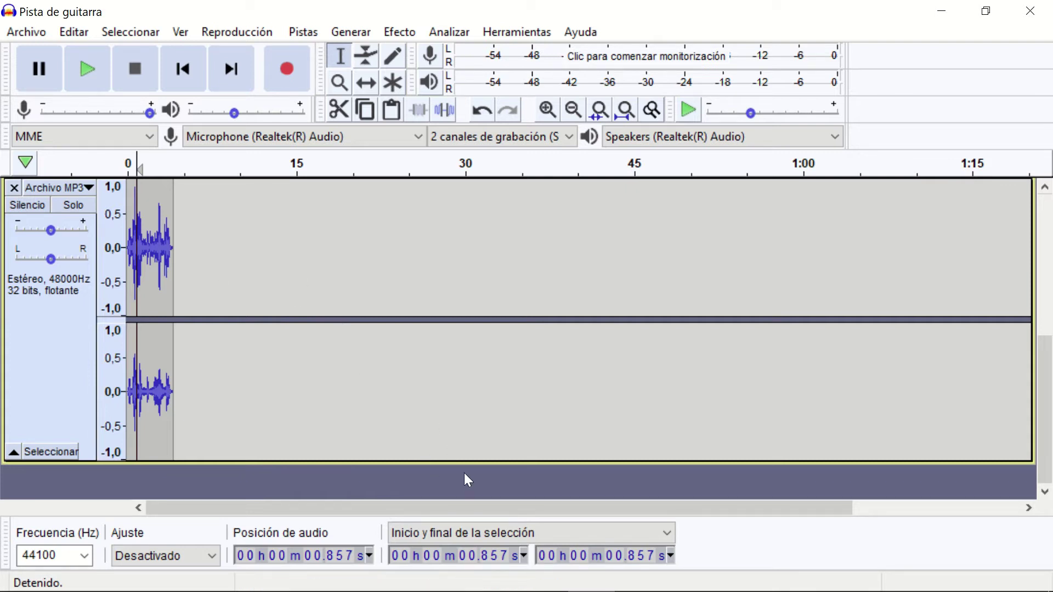
{"action": "left_click_drag", "start_coordinate": [462, 466], "coordinate": [478, 290]}
{"action": "scroll", "coordinate": [478, 289], "scroll_direction": "up", "scroll_amount": 5}
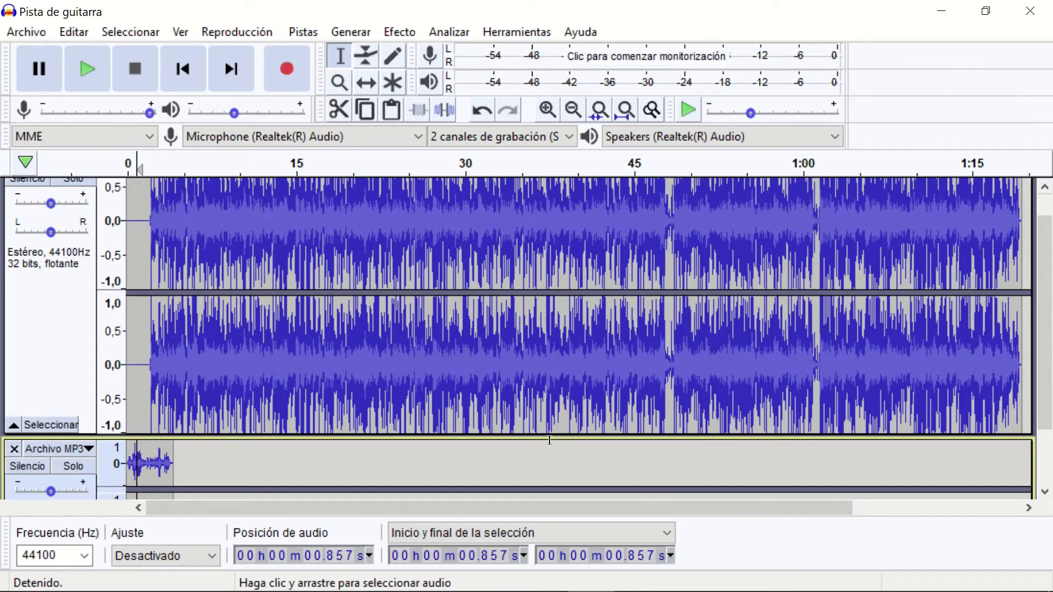
{"action": "left_click_drag", "start_coordinate": [549, 439], "coordinate": [546, 307]}
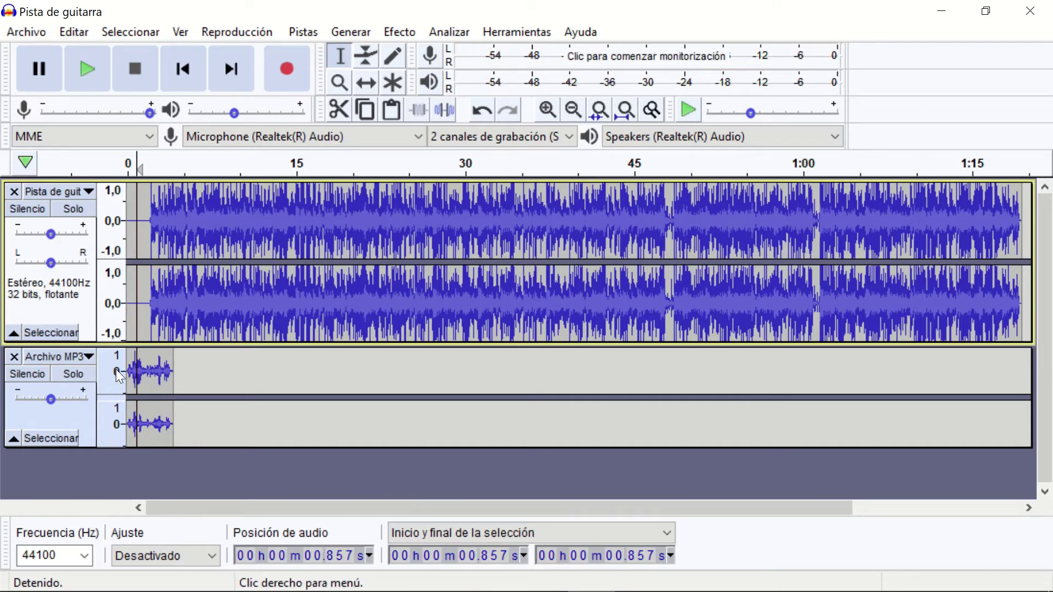
- Select the whole Archivo MP3 clip and shift it in time to start at about 1 min 1.6 s
{"action": "double_click", "coordinate": [158, 370]}
{"action": "left_click", "coordinate": [212, 376]}
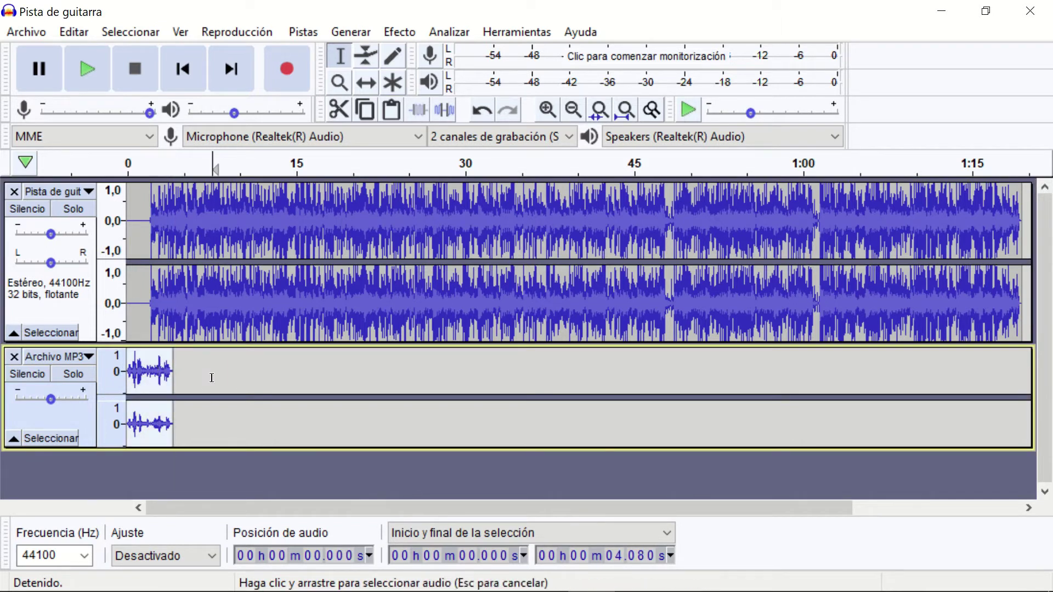
{"action": "double_click", "coordinate": [138, 376]}
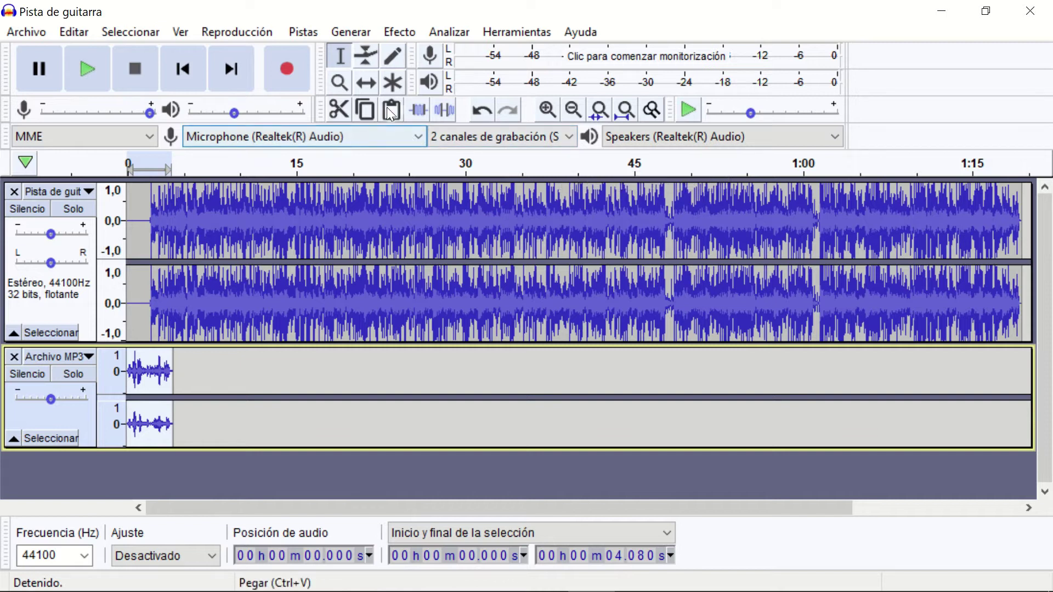
{"action": "left_click", "coordinate": [364, 83]}
{"action": "left_click_drag", "start_coordinate": [165, 378], "coordinate": [842, 390]}
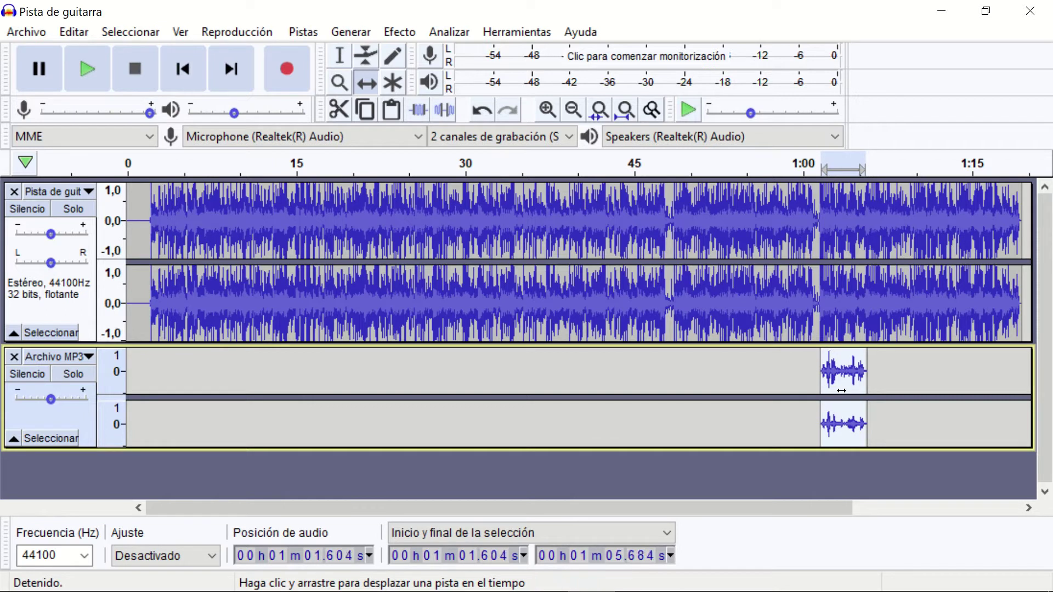
- Play both tracks from about 58.3 s to check the Archivo MP3 clip's position against the guitar track
{"action": "left_click", "coordinate": [339, 56]}
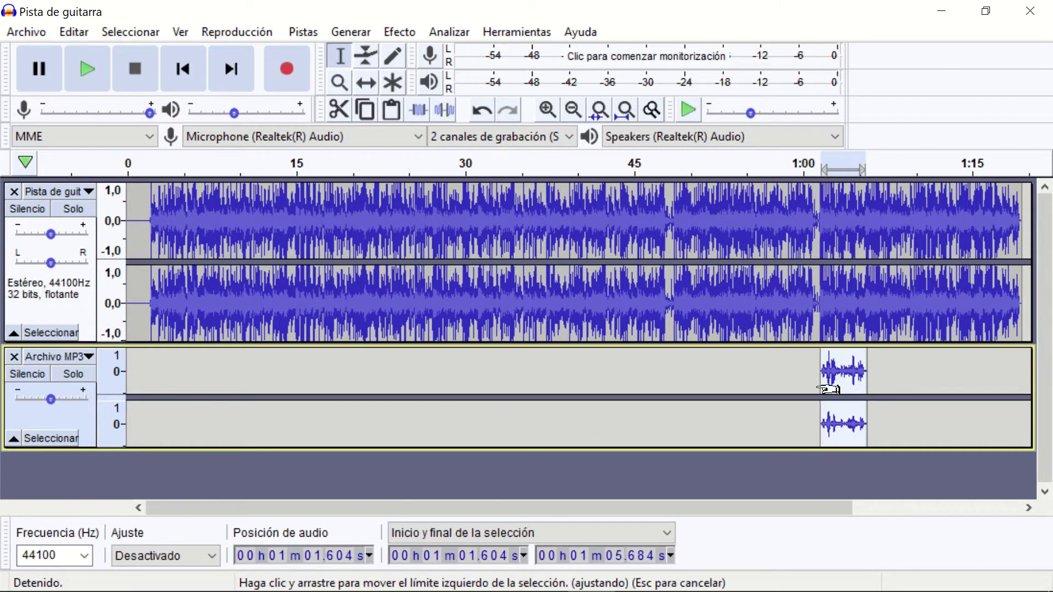
{"action": "left_click", "coordinate": [785, 374]}
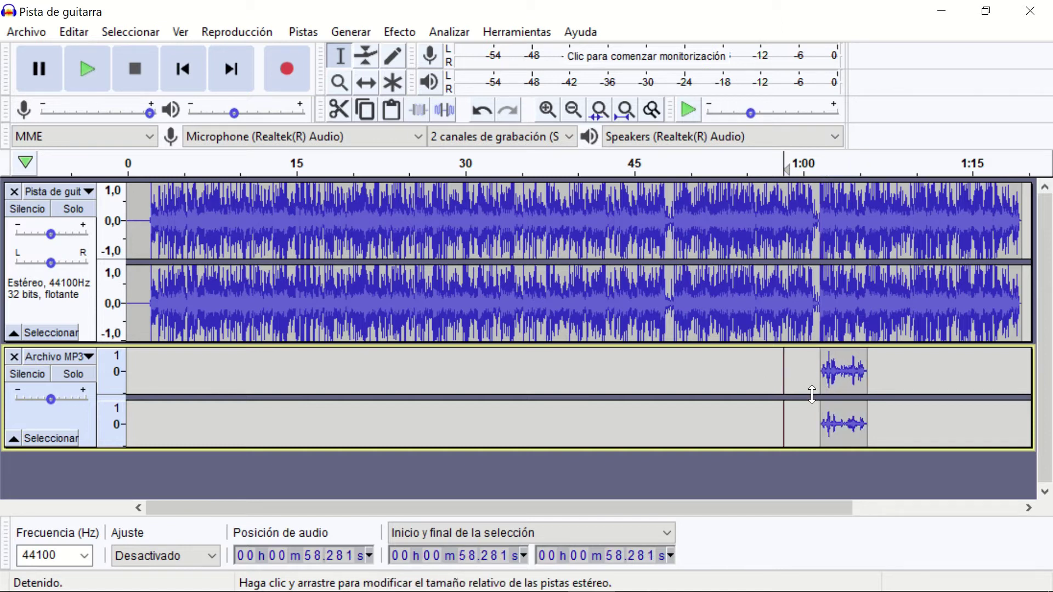
{"action": "left_click", "coordinate": [89, 68]}
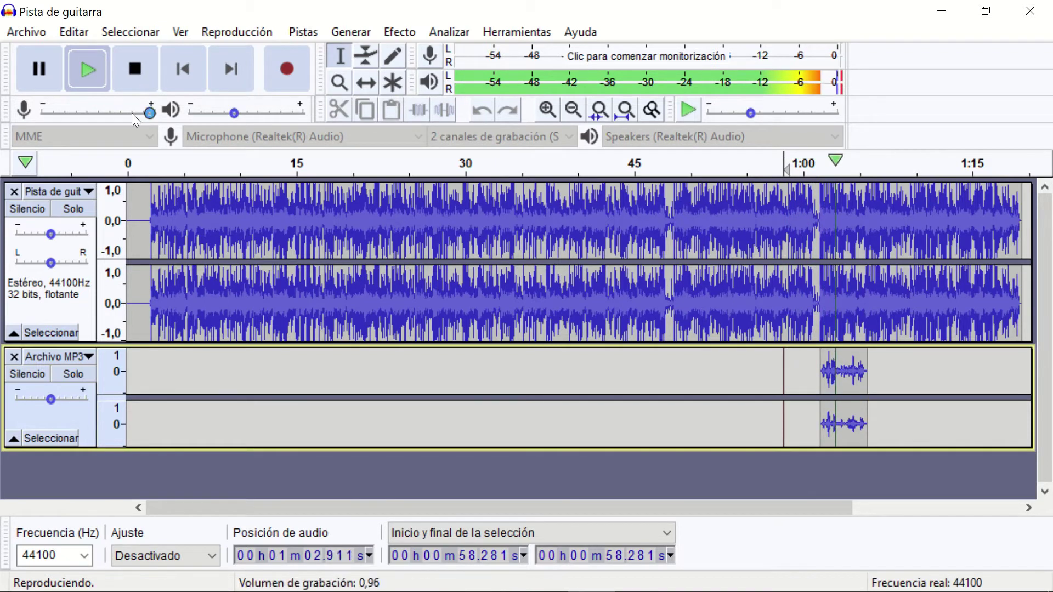
{"action": "left_click", "coordinate": [136, 69]}
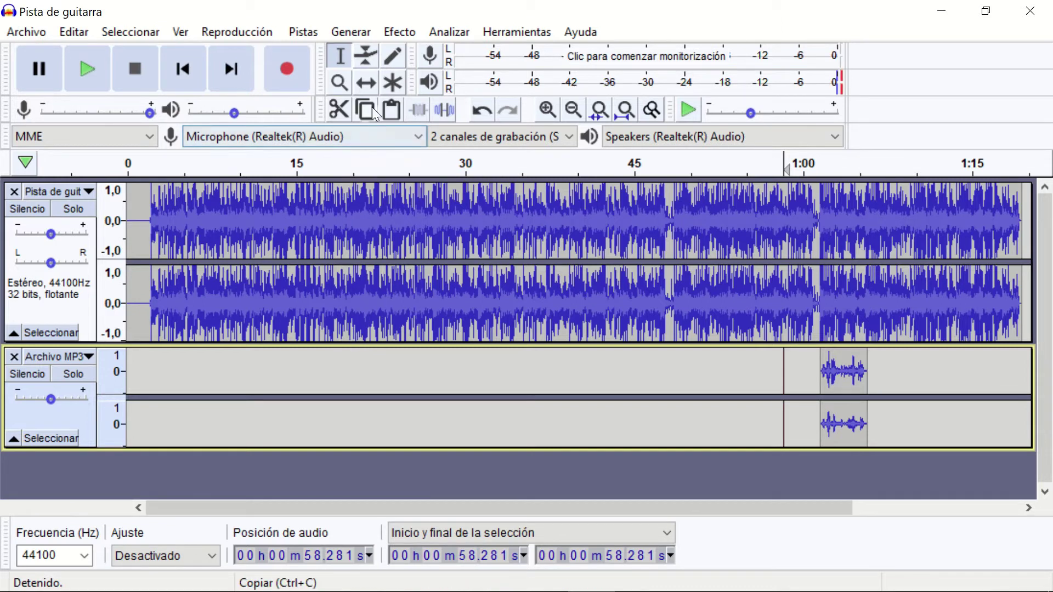
- Shift the Archivo MP3 clip earlier to start at about 1 min 0.7 s and play the mix from 58.3 s
{"action": "left_click", "coordinate": [364, 83]}
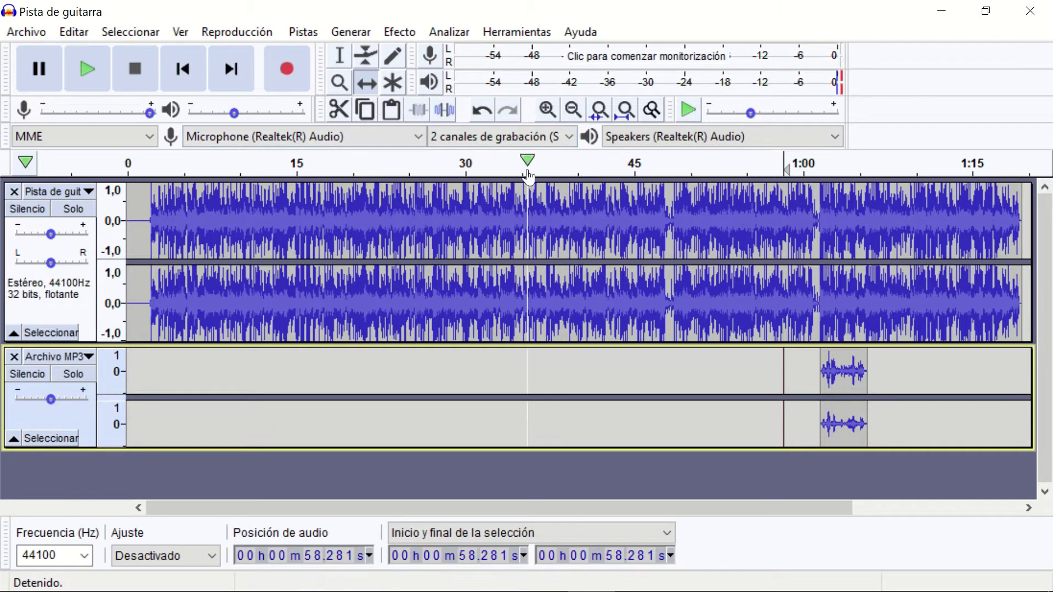
{"action": "left_click_drag", "start_coordinate": [840, 376], "coordinate": [830, 376]}
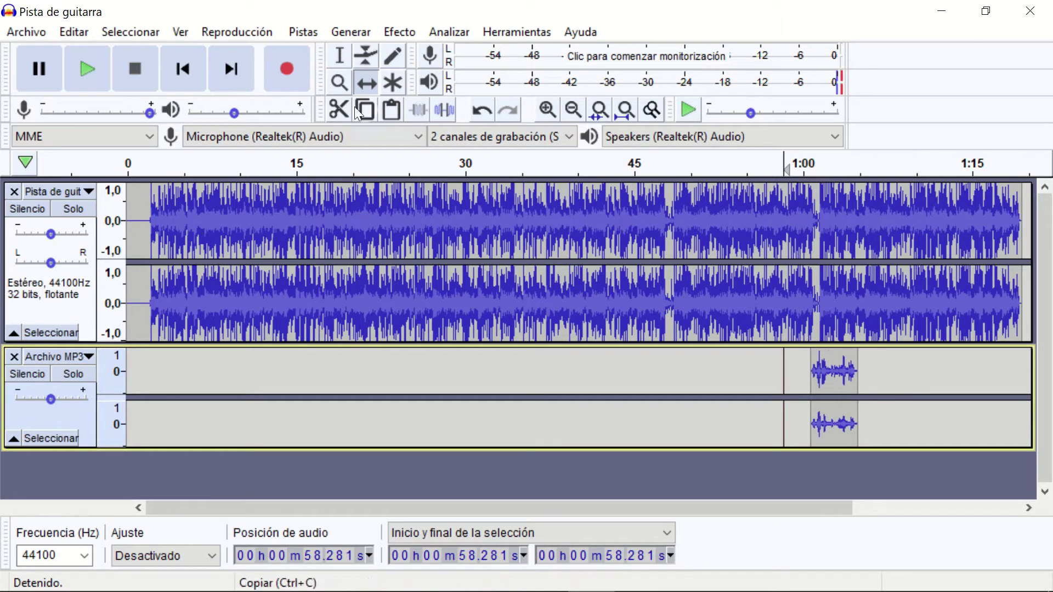
{"action": "left_click", "coordinate": [339, 56]}
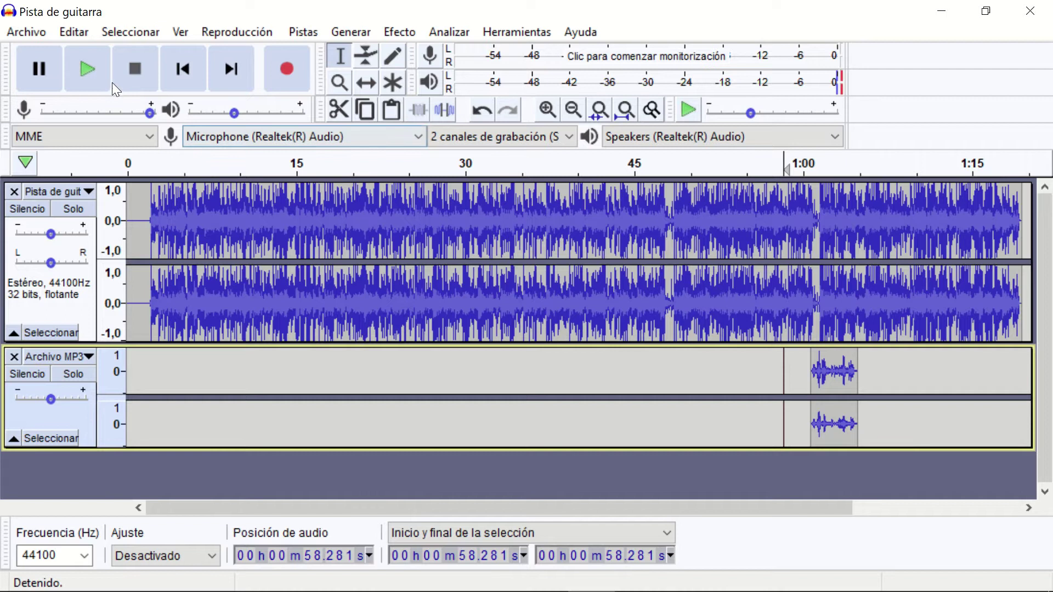
{"action": "left_click", "coordinate": [87, 72]}
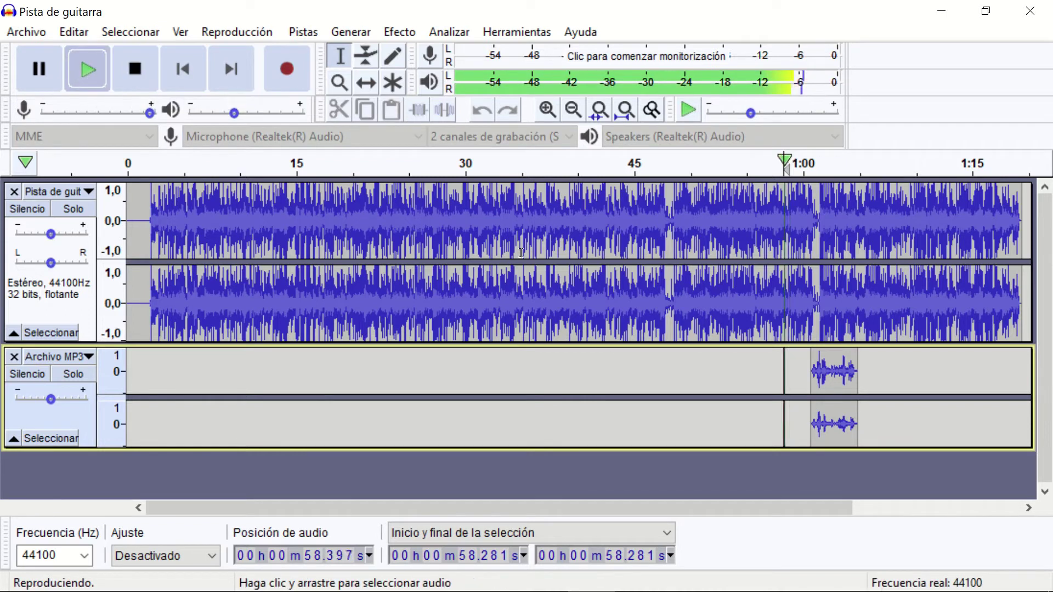
{"action": "left_click", "coordinate": [135, 71]}
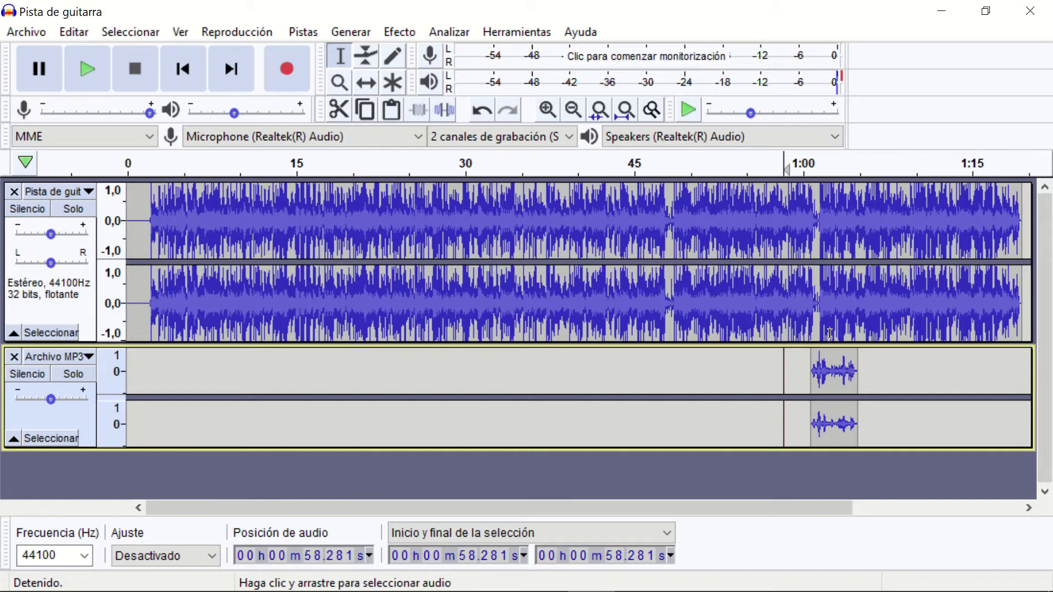
- Fine-tune the Archivo MP3 clip's position, shifting it earlier to start at about 1 min 0.5 s
{"action": "key", "text": "ctrl"}
{"action": "scroll", "coordinate": [829, 333], "scroll_direction": "up", "scroll_amount": 3}
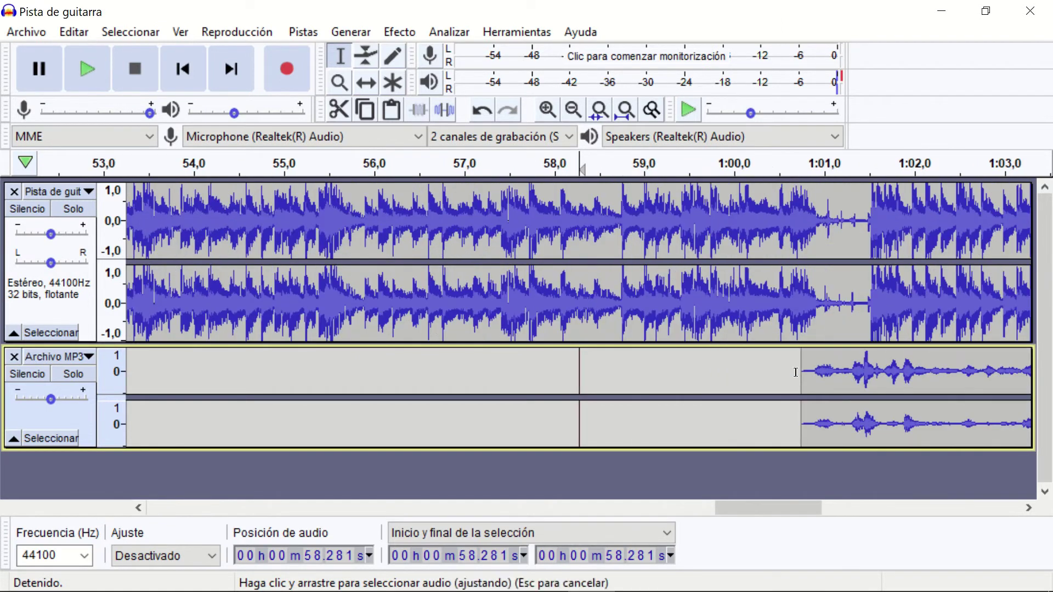
{"action": "left_click_drag", "start_coordinate": [729, 507], "coordinate": [801, 534]}
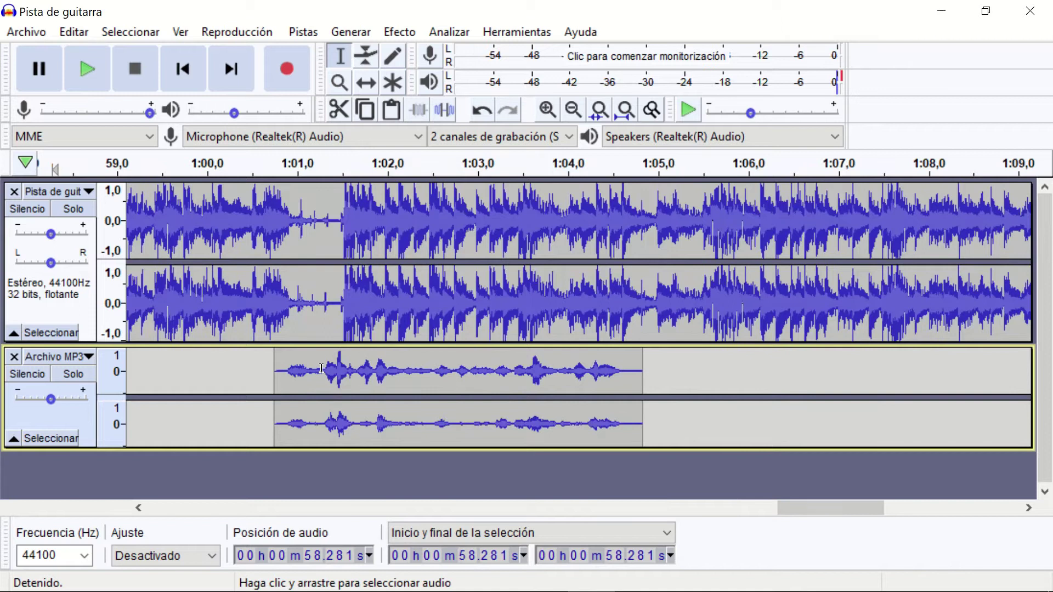
{"action": "left_click", "coordinate": [365, 81]}
{"action": "left_click_drag", "start_coordinate": [319, 359], "coordinate": [296, 358]}
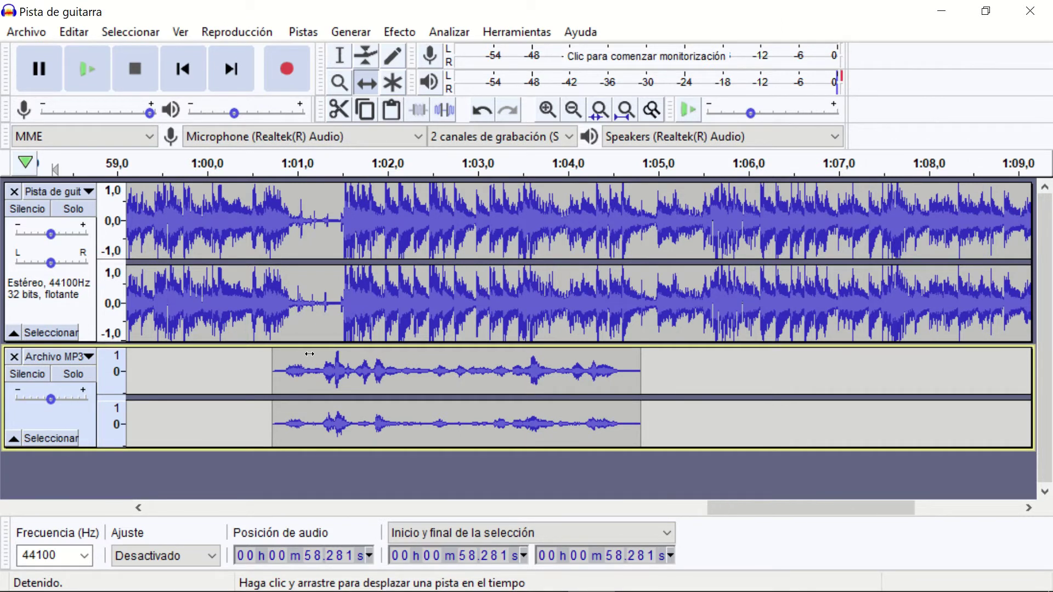
{"action": "key", "text": "ctrl+3"}
{"action": "key", "text": "ctrl+3"}
{"action": "key", "text": "ctrl+3"}
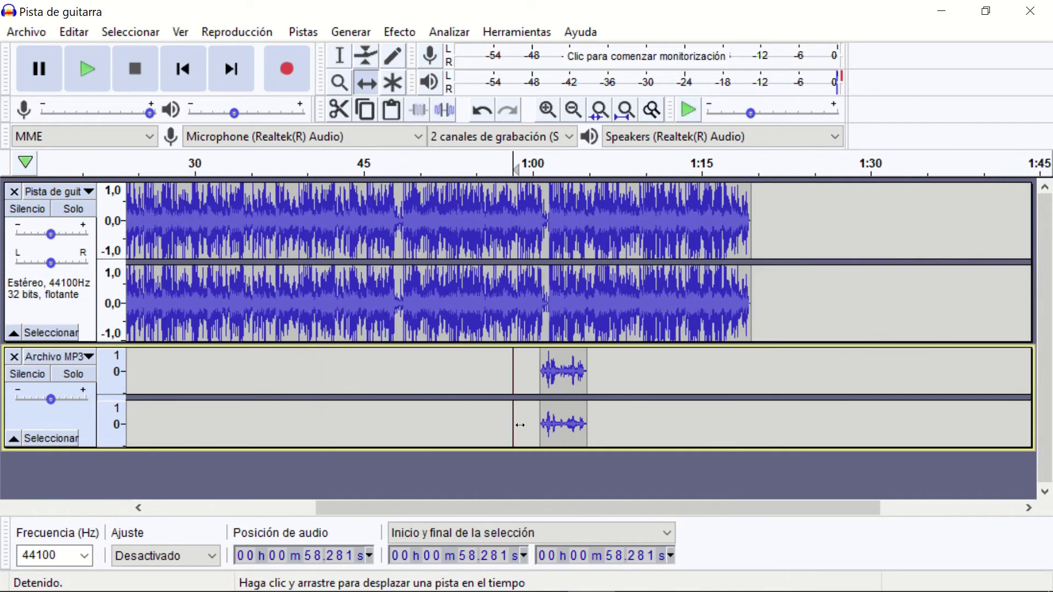
{"action": "left_click_drag", "start_coordinate": [557, 363], "coordinate": [556, 362]}
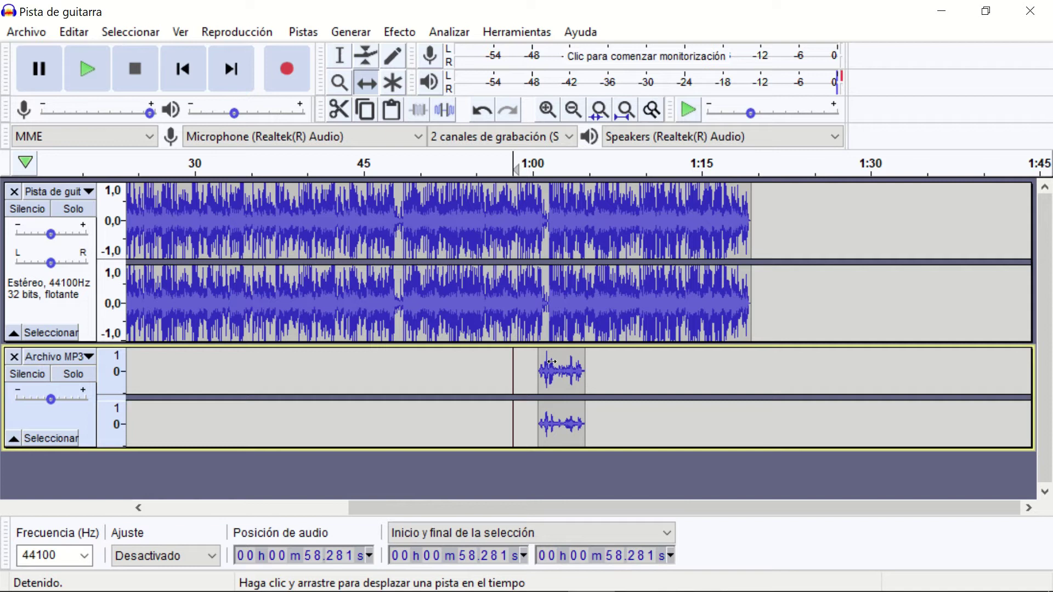
- Nudge the Archivo MP3 clip slightly later in time so it starts at about 1 min 0.6 s
{"action": "key", "text": "ctrl+1"}
{"action": "key", "text": "ctrl+1"}
{"action": "key", "text": "ctrl+1"}
{"action": "key", "text": "ctrl+1"}
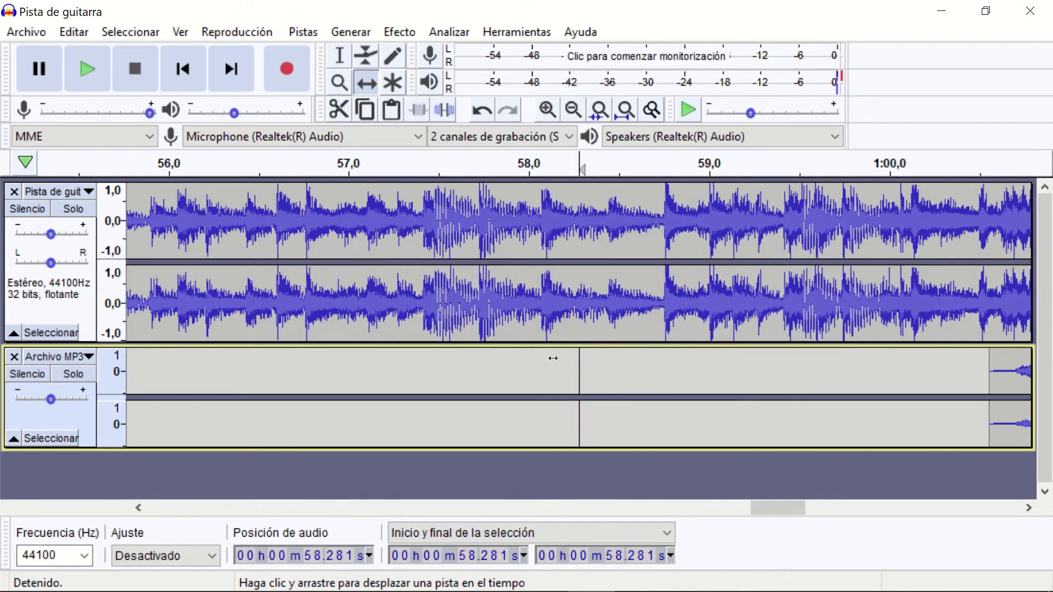
{"action": "left_click_drag", "start_coordinate": [775, 509], "coordinate": [798, 508]}
{"action": "left_click_drag", "start_coordinate": [735, 373], "coordinate": [746, 373]}
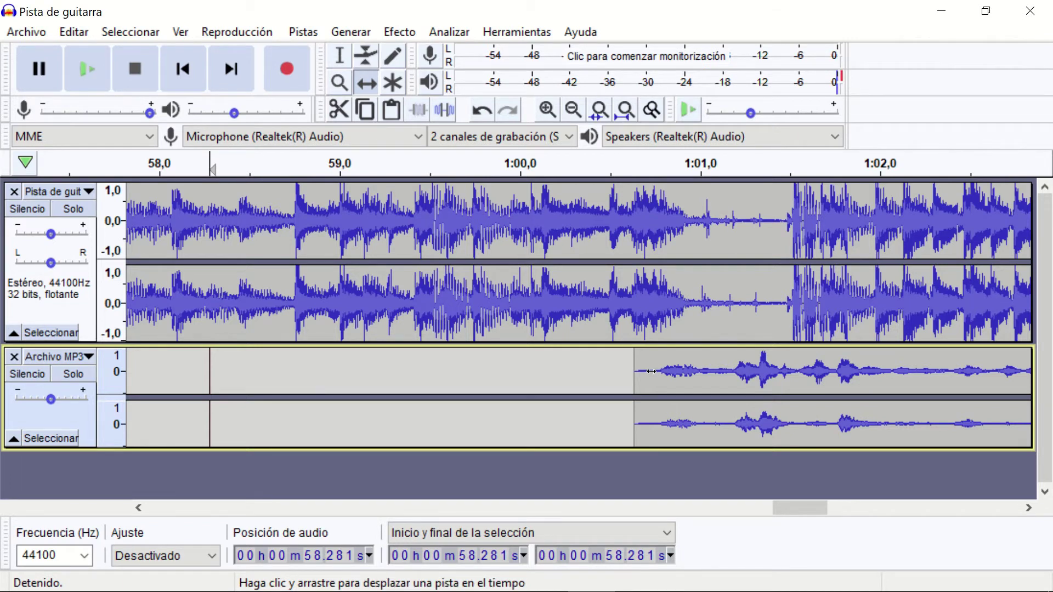
{"action": "key", "text": "ctrl+3"}
{"action": "key", "text": "ctrl+3"}
{"action": "key", "text": "ctrl+3"}
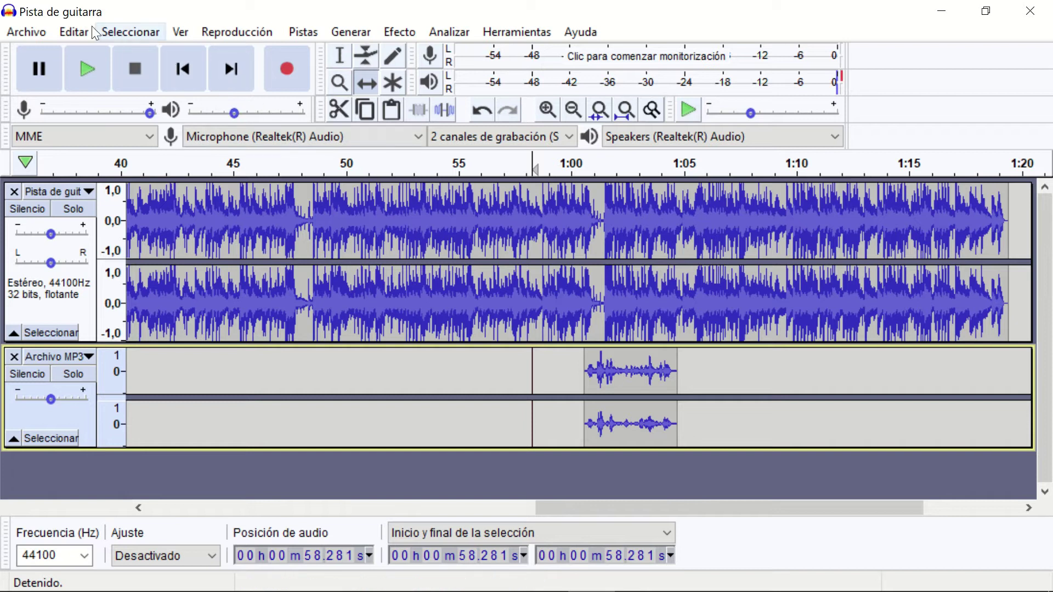
- Open Archivo MP3 from the AUDACITY folder as a separate project and play it from the start
{"action": "left_click", "coordinate": [23, 32]}
{"action": "left_click", "coordinate": [51, 75]}
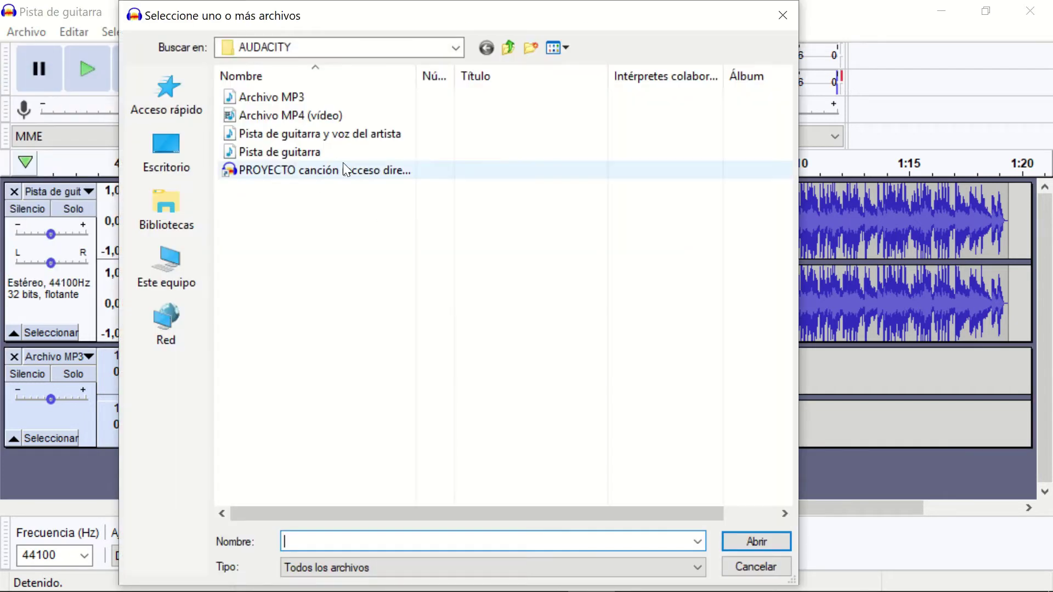
{"action": "double_click", "coordinate": [265, 97]}
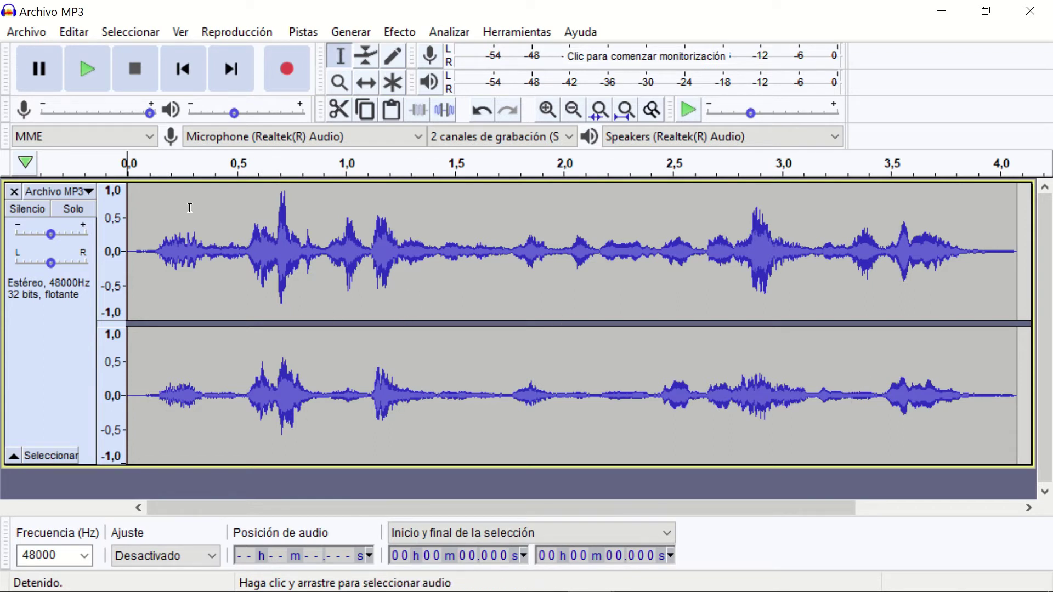
{"action": "left_click", "coordinate": [83, 60]}
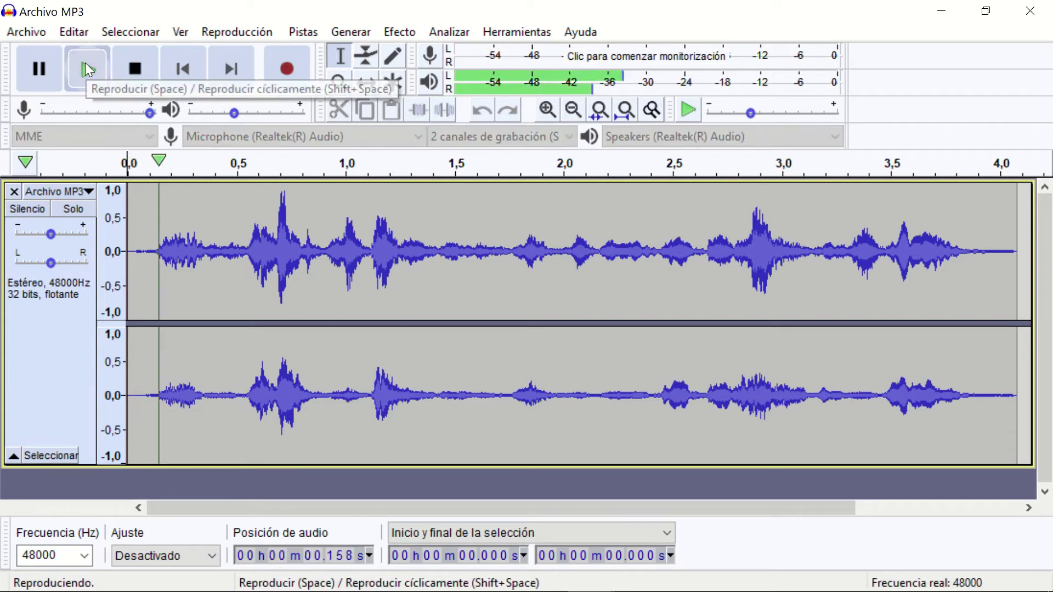
{"action": "left_click", "coordinate": [136, 64]}
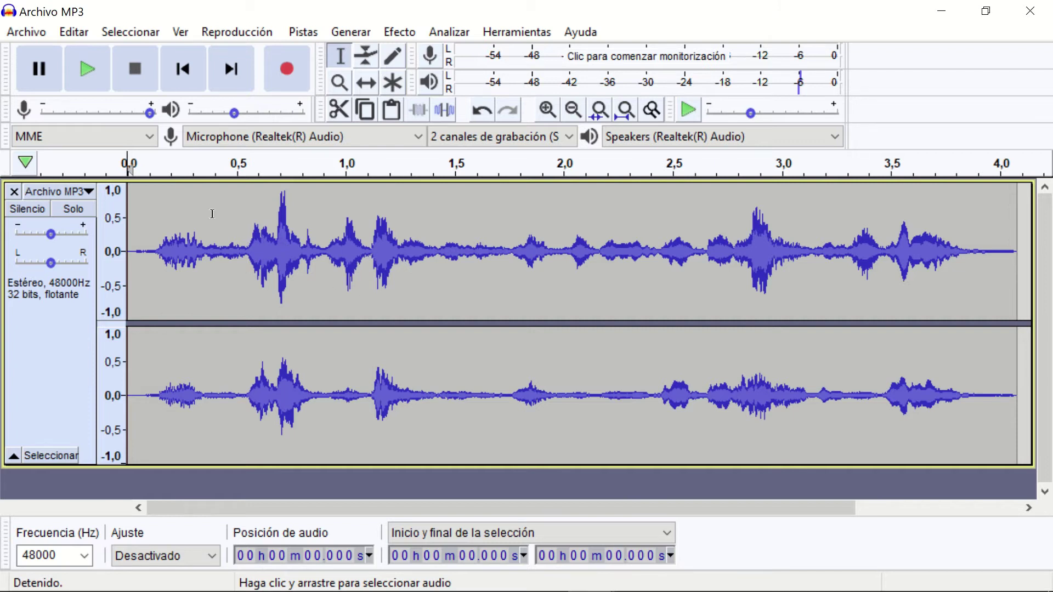
- Split the stereo Archivo MP3 track into two mono tracks and place the cursor at about 0.35 s in the first
{"action": "left_click", "coordinate": [88, 189]}
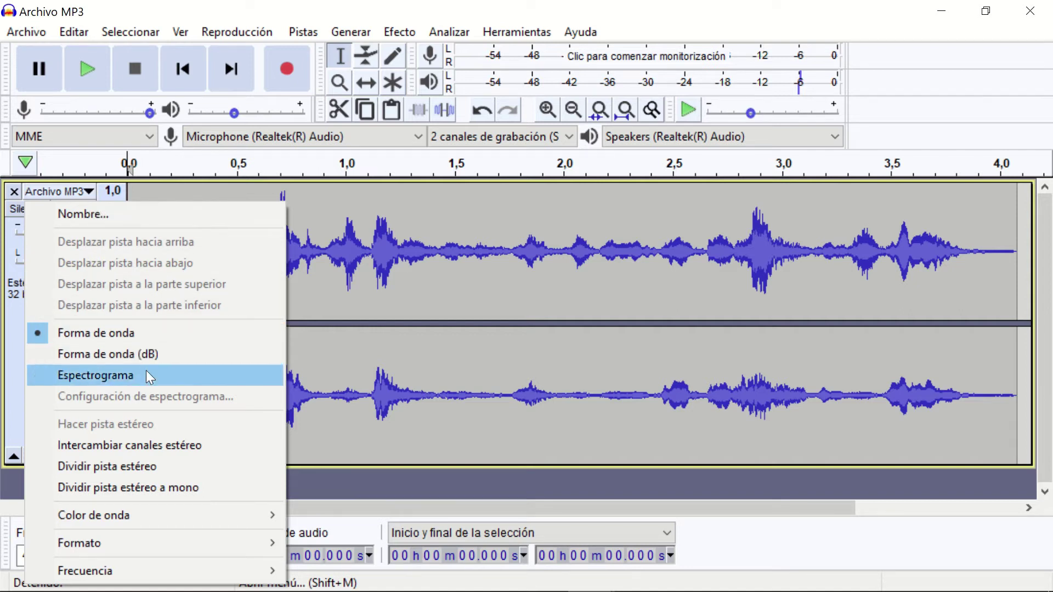
{"action": "left_click", "coordinate": [160, 488]}
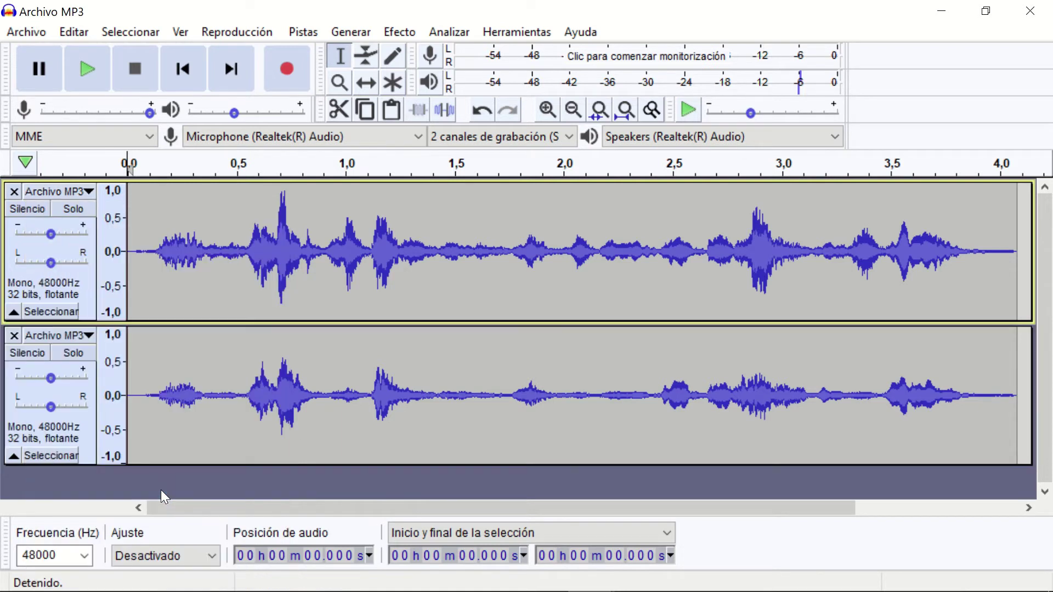
{"action": "left_click", "coordinate": [203, 230]}
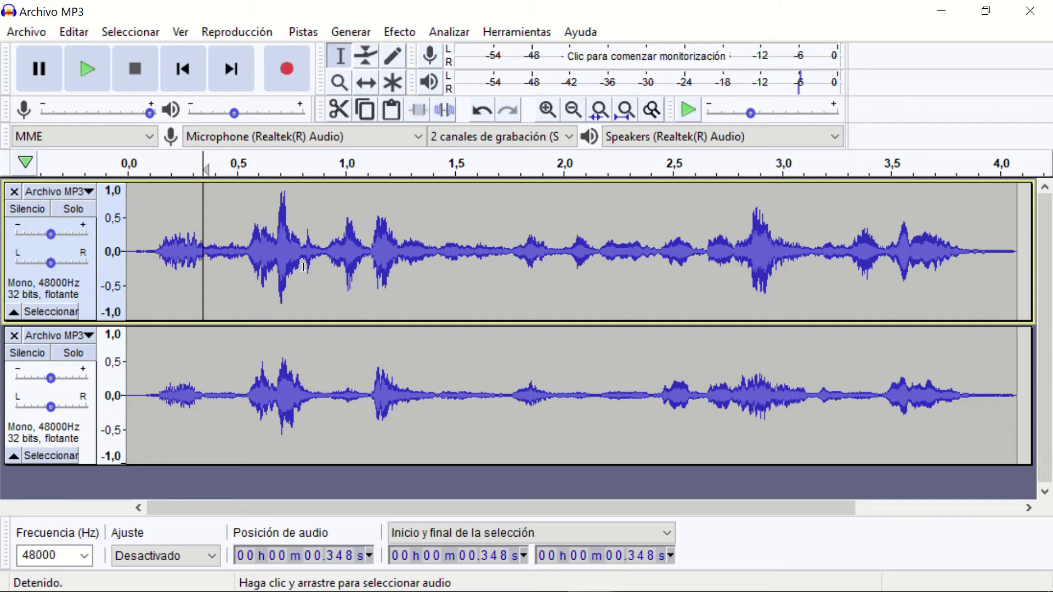
- Export the two mono tracks as a single MP3 file named MONO in the AUDACITY folder, leaving the metadata tags blank
{"action": "left_click", "coordinate": [37, 28]}
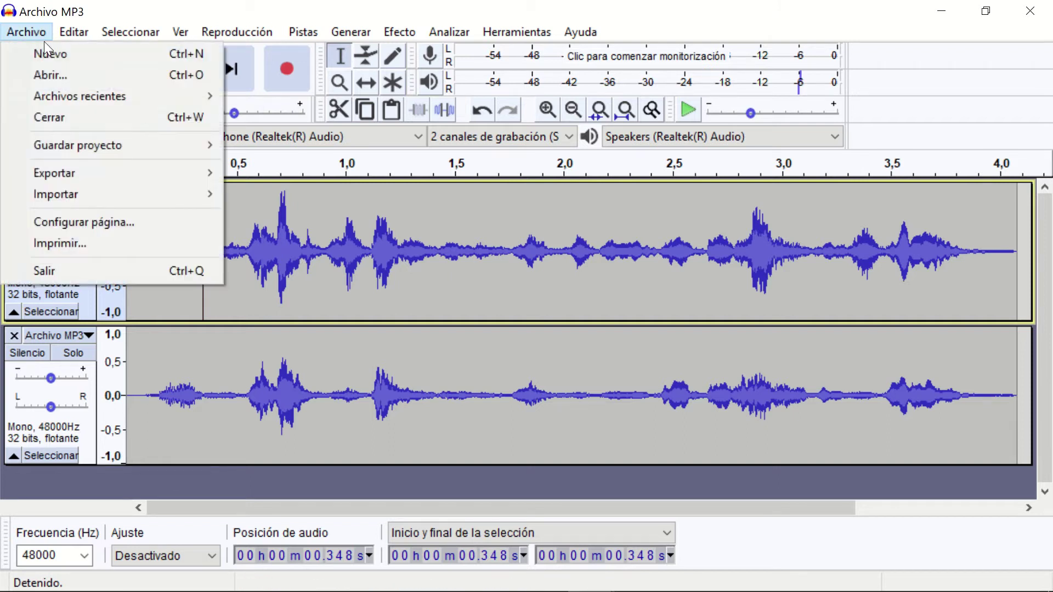
{"action": "mouse_move", "coordinate": [105, 170]}
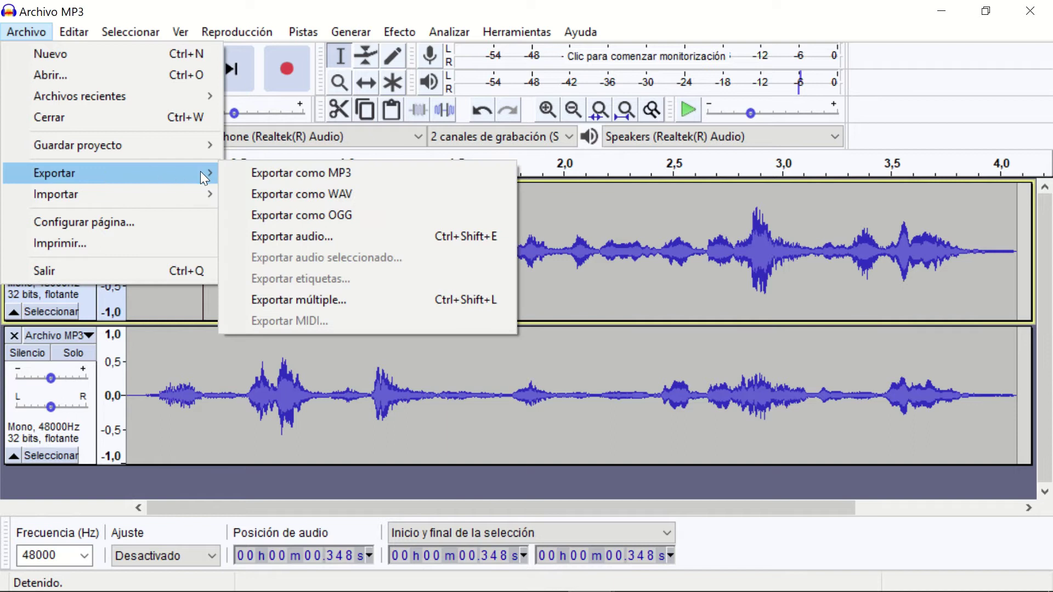
{"action": "left_click", "coordinate": [263, 174]}
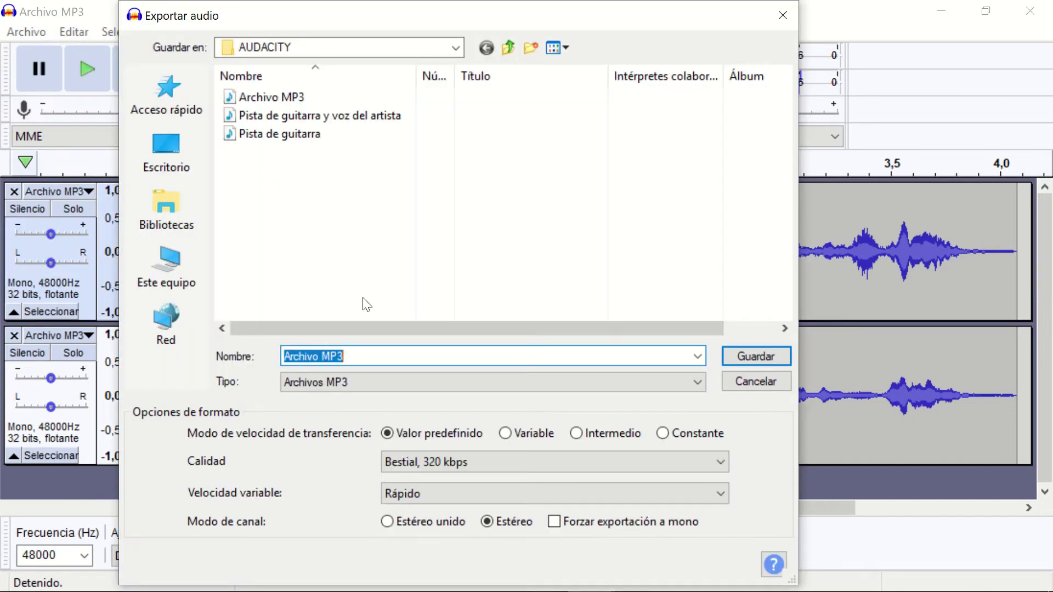
{"action": "type", "text": "MONO"}
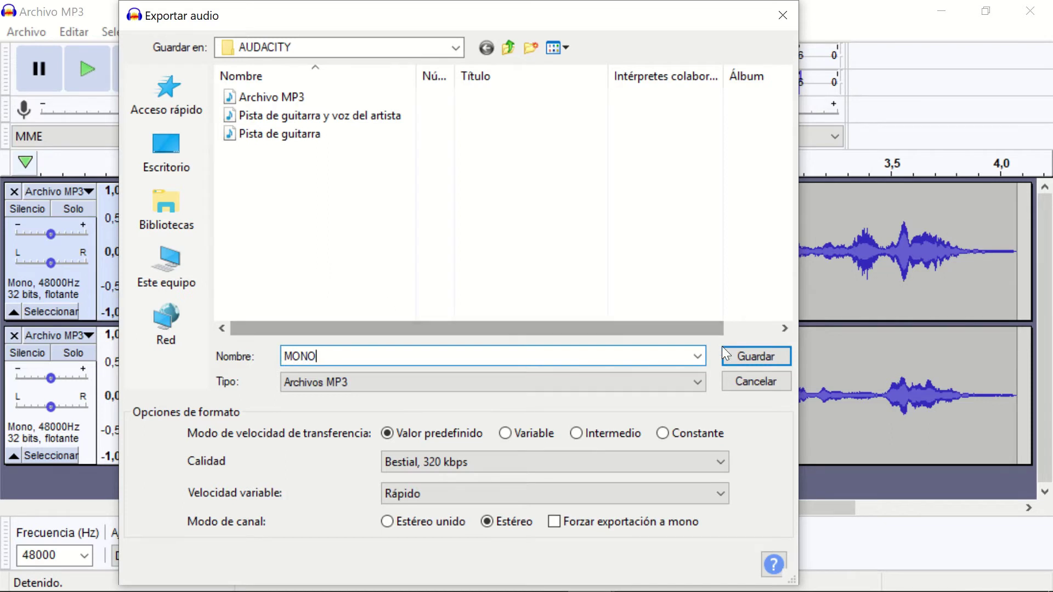
{"action": "left_click", "coordinate": [746, 354]}
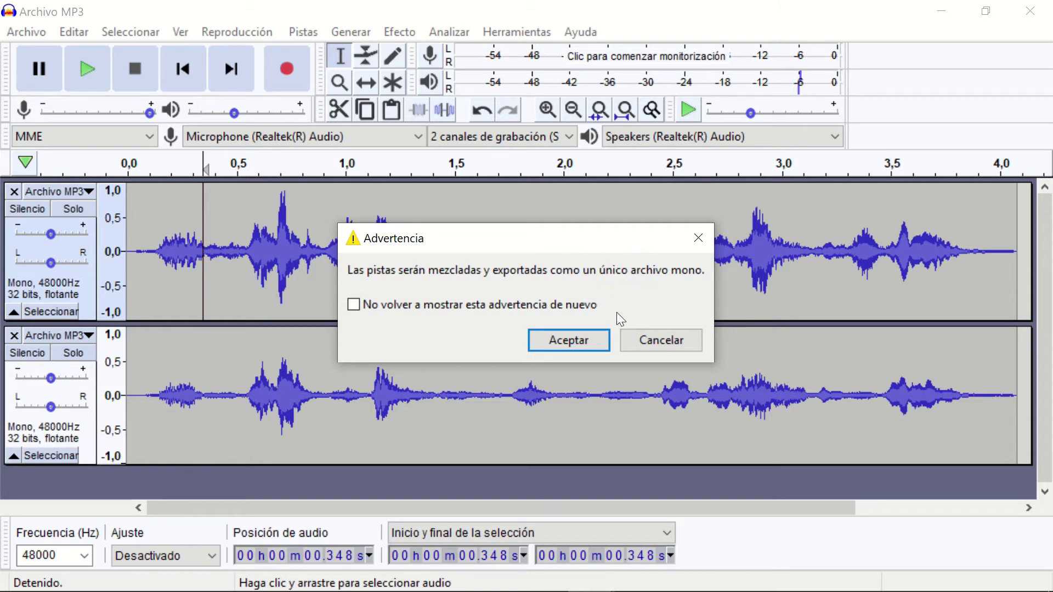
{"action": "left_click", "coordinate": [570, 340]}
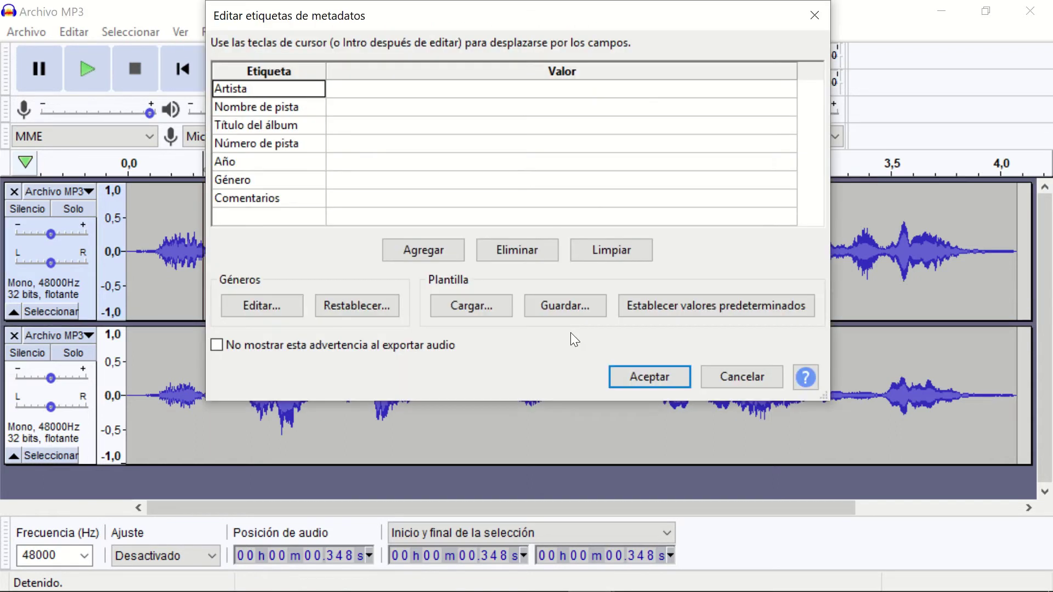
{"action": "left_click", "coordinate": [650, 375]}
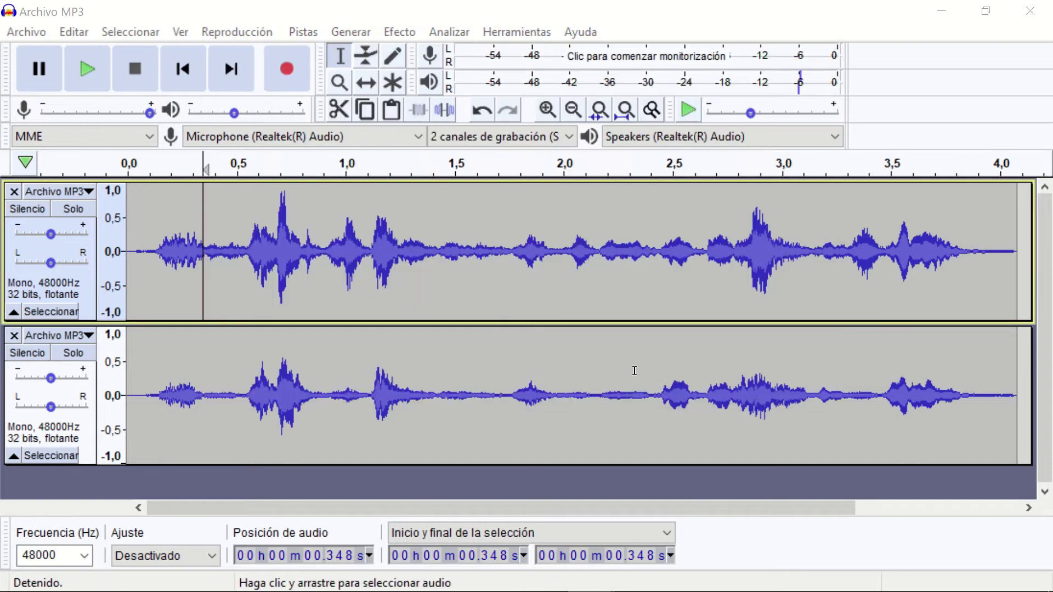
- Close the Archivo MP3 project without saving and open the MONO file from the AUDACITY folder as a separate project
{"action": "left_click", "coordinate": [1038, 18]}
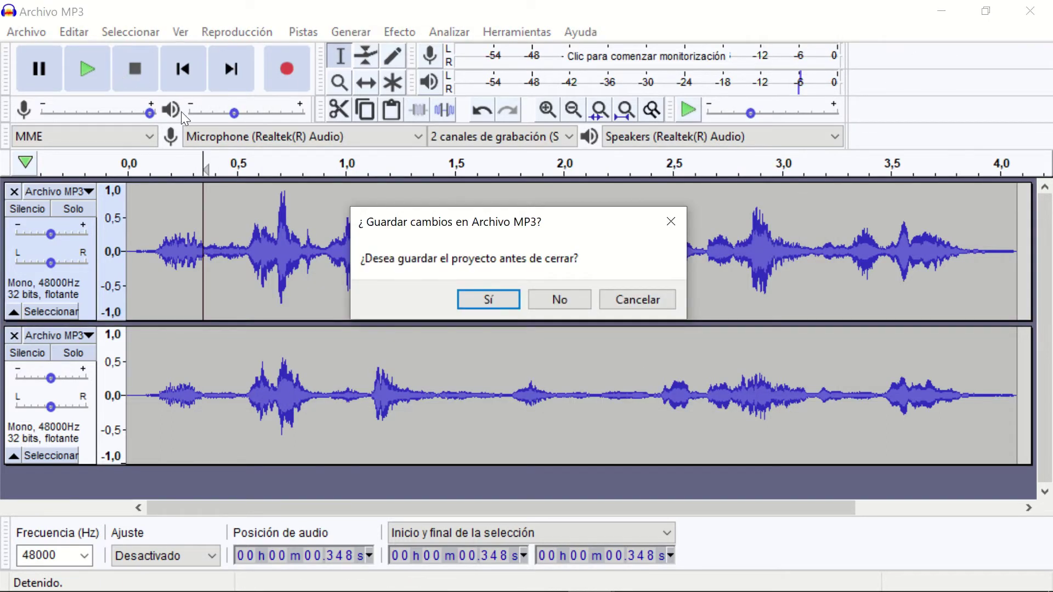
{"action": "left_click", "coordinate": [531, 296]}
{"action": "left_click", "coordinate": [28, 31]}
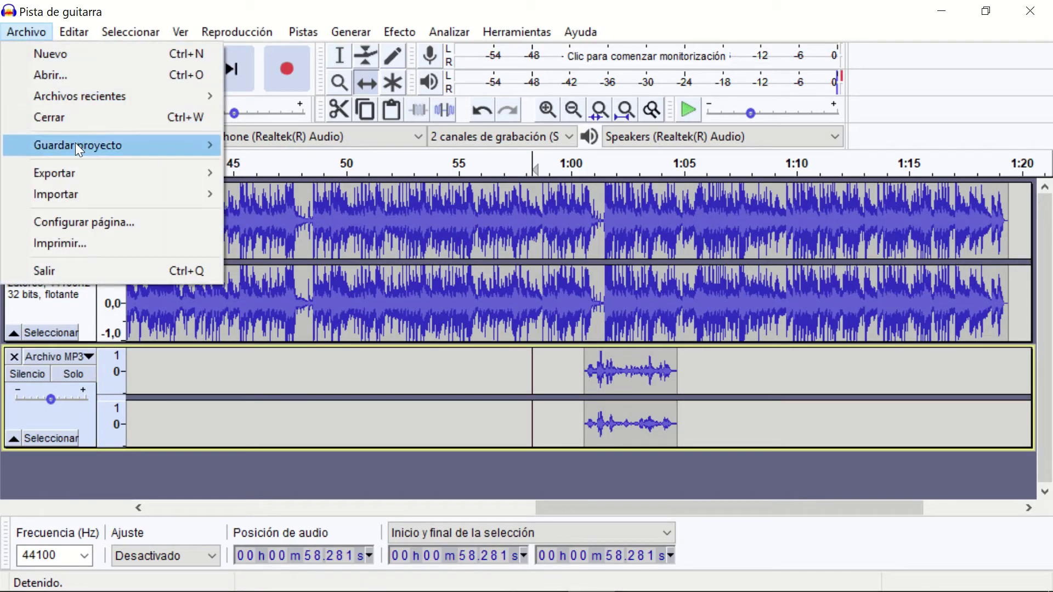
{"action": "left_click", "coordinate": [61, 77]}
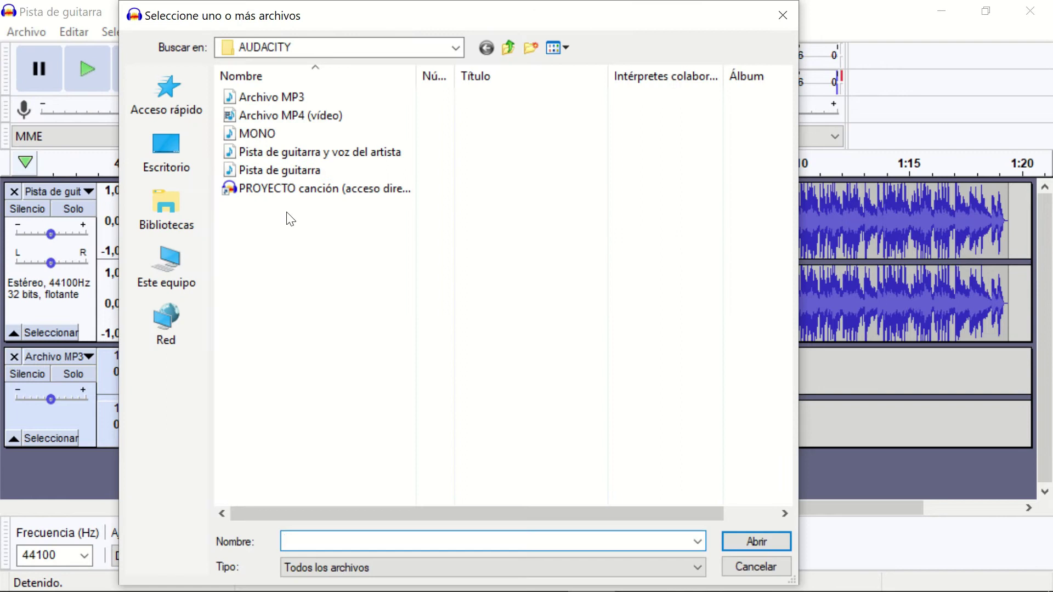
{"action": "double_click", "coordinate": [264, 134]}
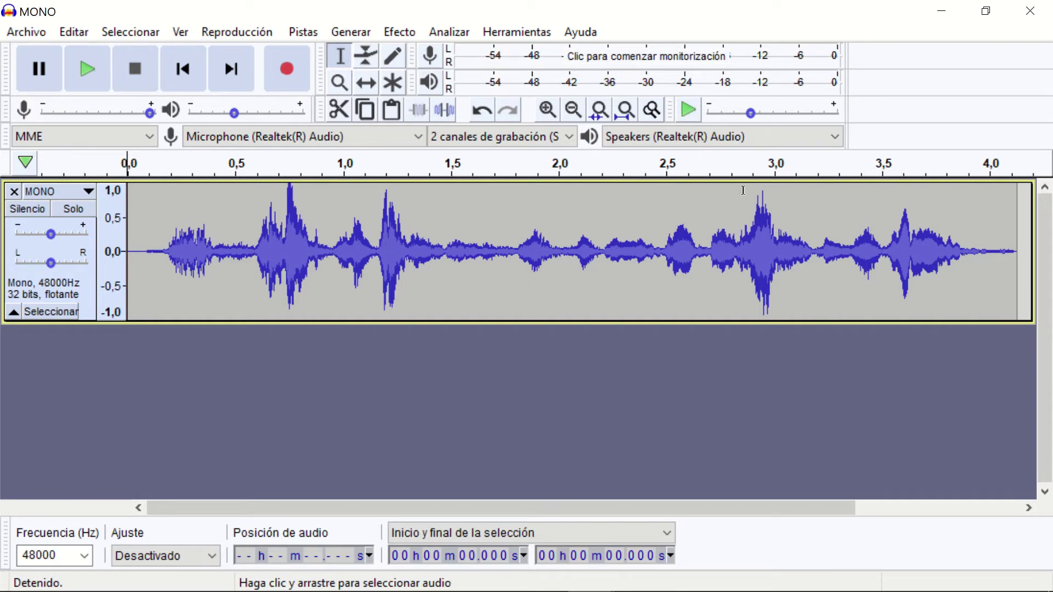
- Close the MONO and Pista de guitarra projects without saving either of them
{"action": "left_click", "coordinate": [1030, 16]}
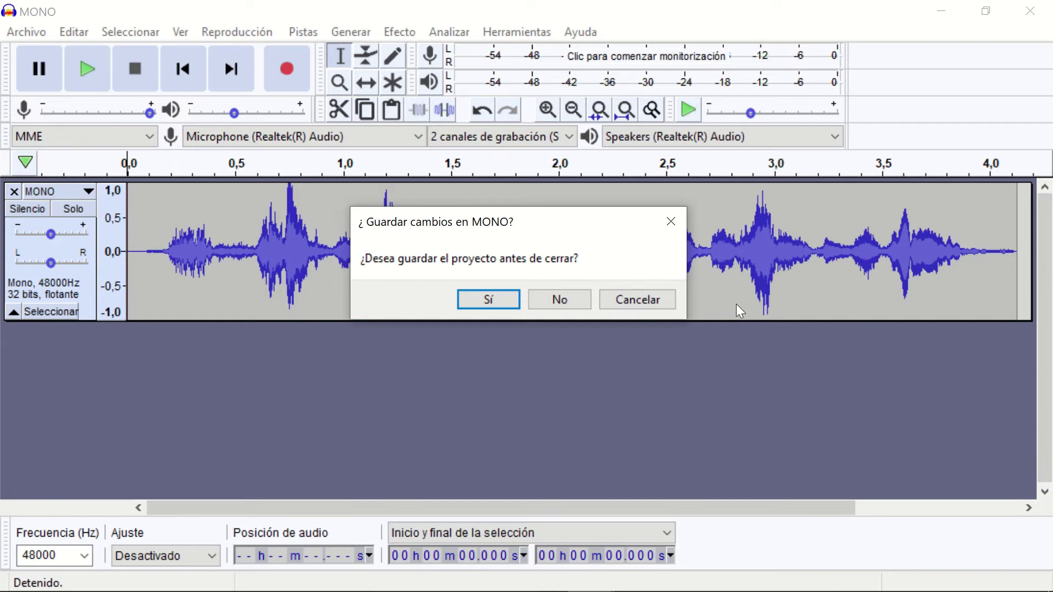
{"action": "left_click", "coordinate": [577, 300]}
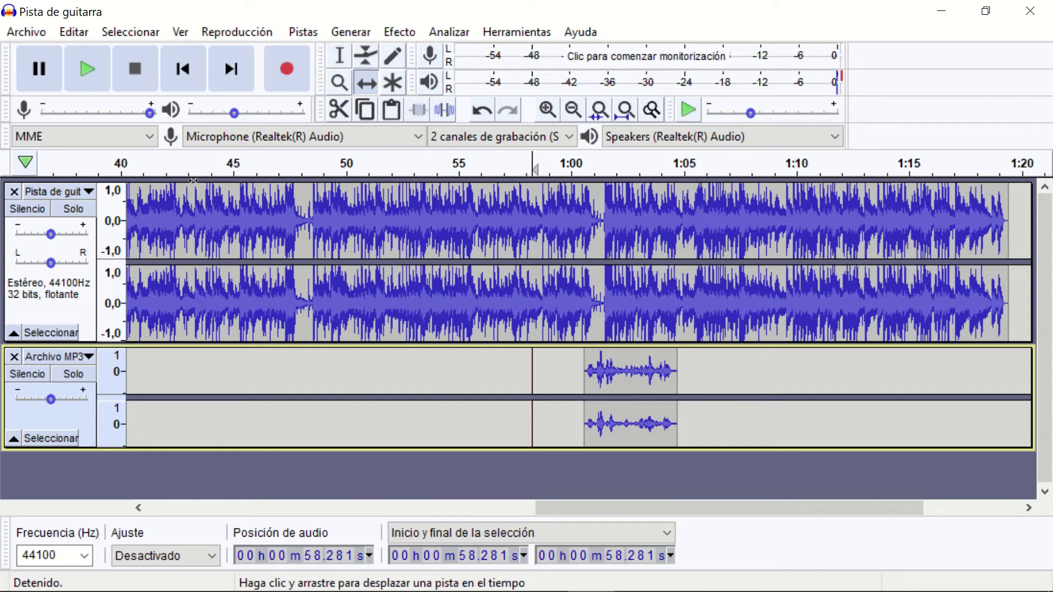
{"action": "left_click", "coordinate": [1030, 10]}
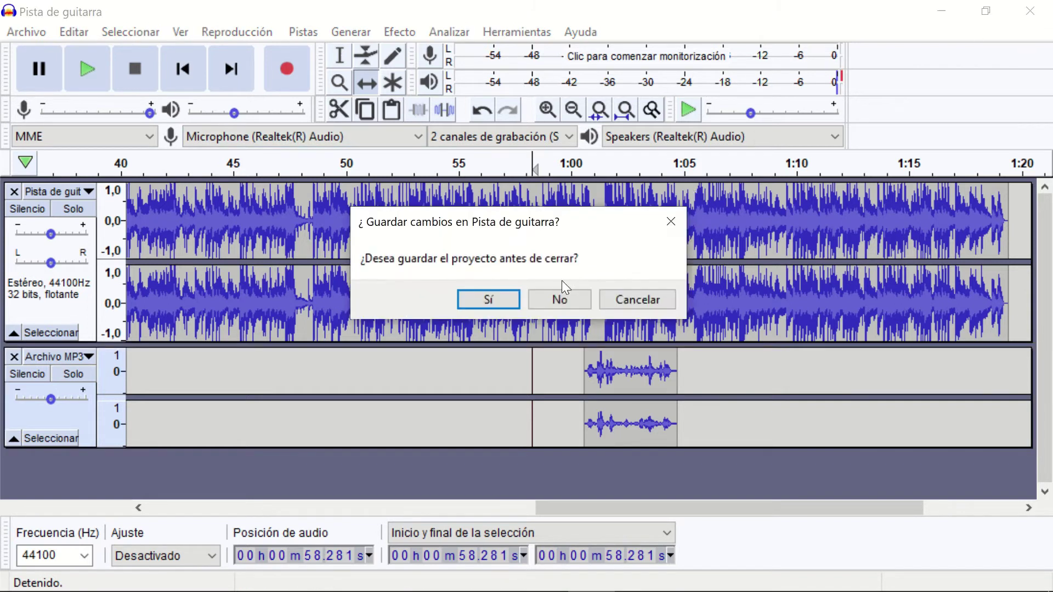
{"action": "left_click", "coordinate": [559, 299]}
- In PROYECTO MASTER, place the cursor at about 19.35 s in the 01-AL track
{"action": "scroll", "coordinate": [357, 246], "scroll_direction": "down", "scroll_amount": 5}
{"action": "scroll", "coordinate": [357, 246], "scroll_direction": "up", "scroll_amount": 5}
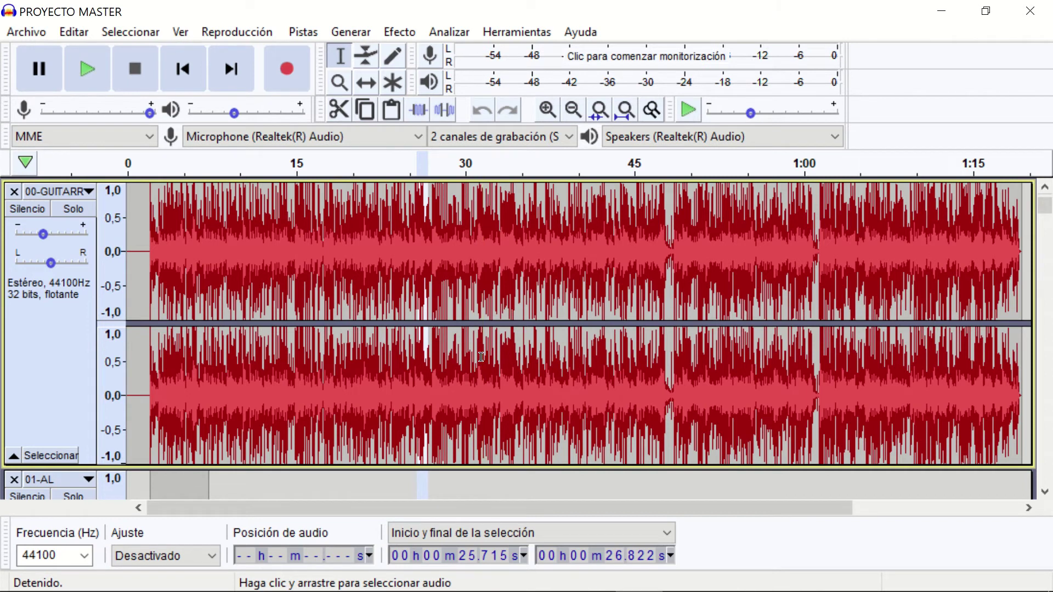
{"action": "scroll", "coordinate": [481, 357], "scroll_direction": "down", "scroll_amount": 2}
{"action": "scroll", "coordinate": [354, 336], "scroll_direction": "down", "scroll_amount": 3}
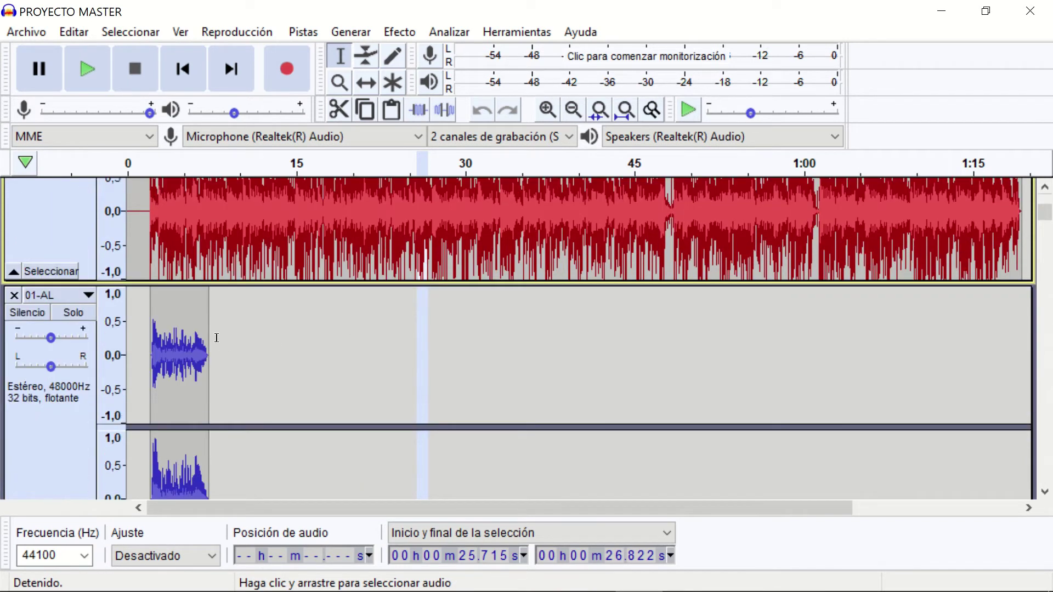
{"action": "left_click", "coordinate": [345, 364]}
{"action": "scroll", "coordinate": [345, 364], "scroll_direction": "down", "scroll_amount": 2}
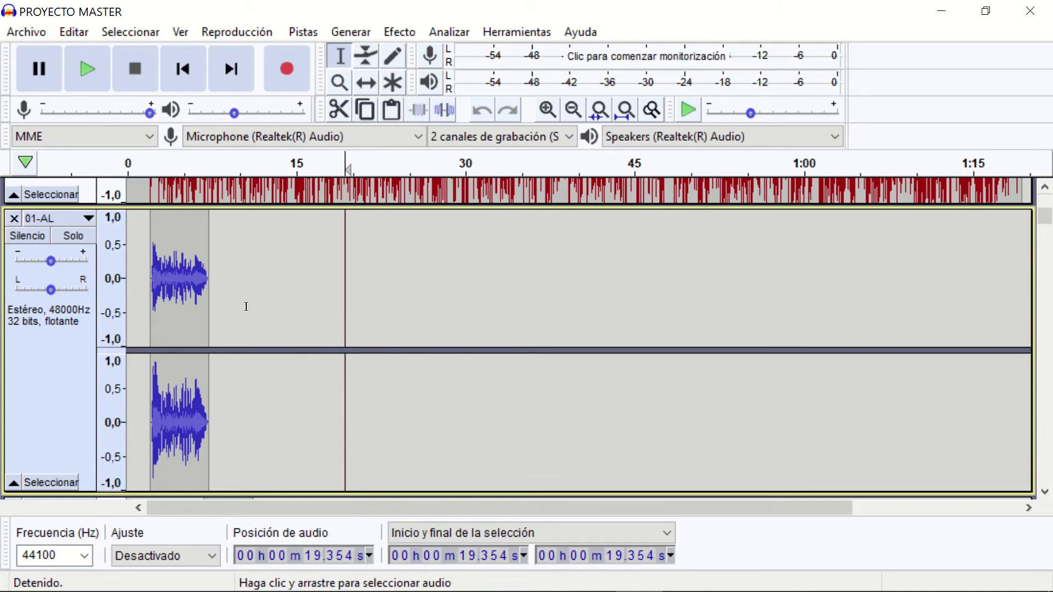
- Examine how the clips are arranged in time from the 01-AL track through the 20-MI track, returning to 00-GUITARRA
{"action": "scroll", "coordinate": [247, 307], "scroll_direction": "down", "scroll_amount": 5}
{"action": "scroll", "coordinate": [252, 308], "scroll_direction": "down", "scroll_amount": 2}
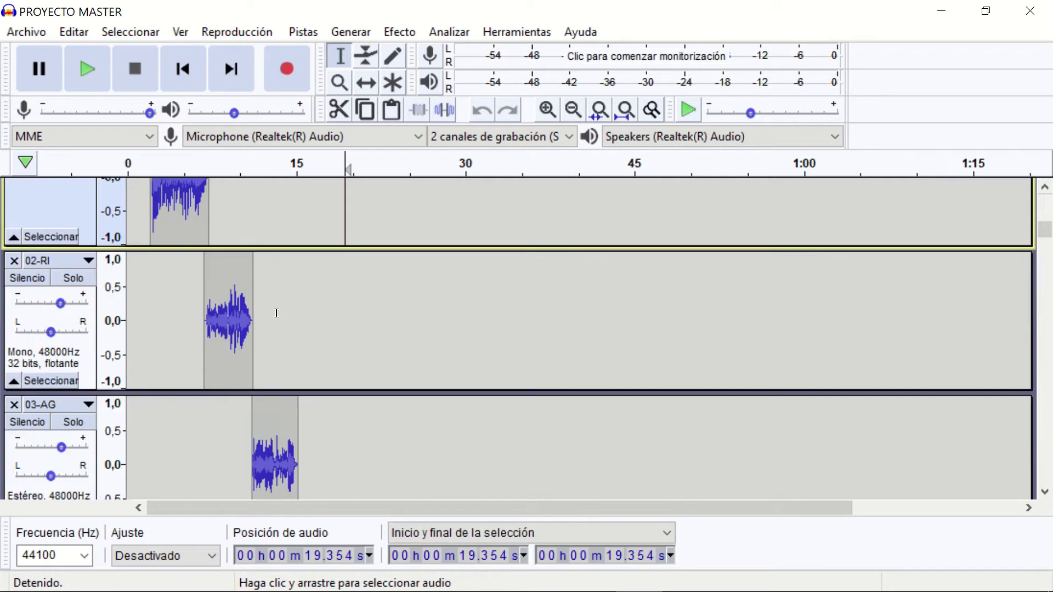
{"action": "scroll", "coordinate": [249, 306], "scroll_direction": "up", "scroll_amount": 5}
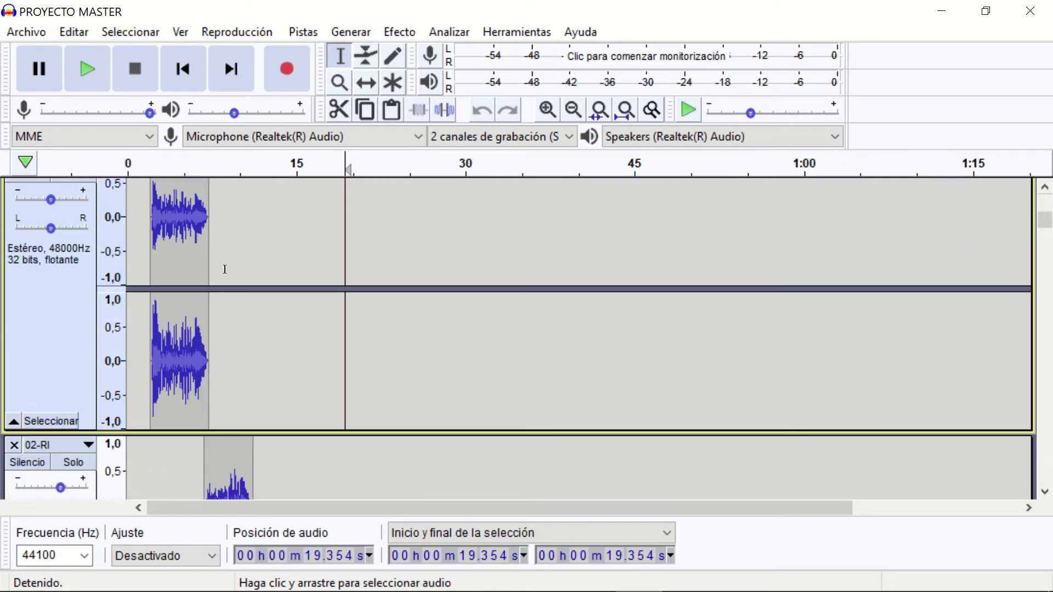
{"action": "scroll", "coordinate": [268, 313], "scroll_direction": "down", "scroll_amount": 6}
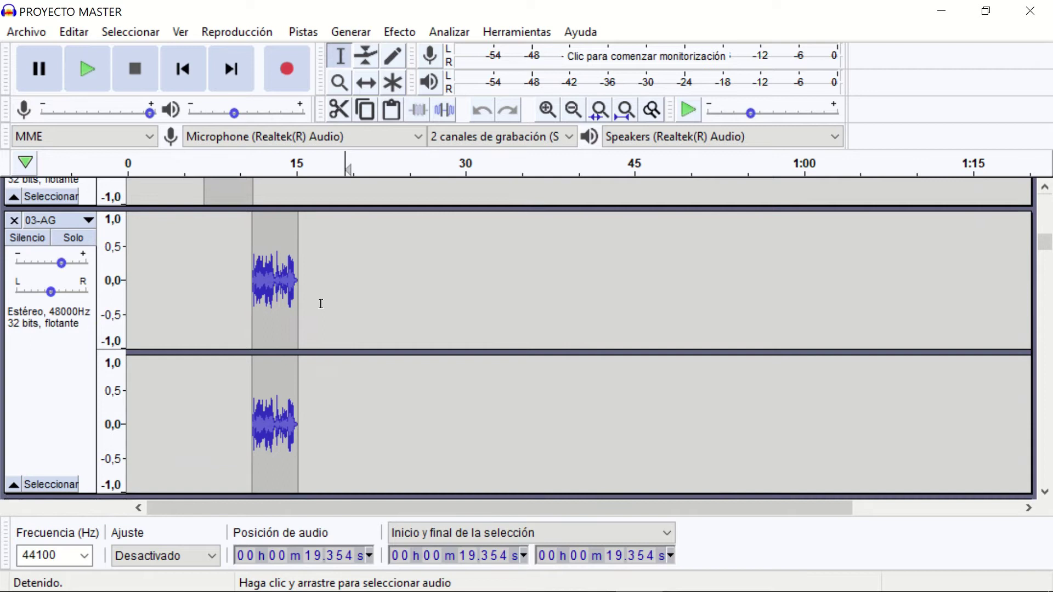
{"action": "scroll", "coordinate": [291, 274], "scroll_direction": "down", "scroll_amount": 2}
{"action": "scroll", "coordinate": [357, 307], "scroll_direction": "down", "scroll_amount": 16}
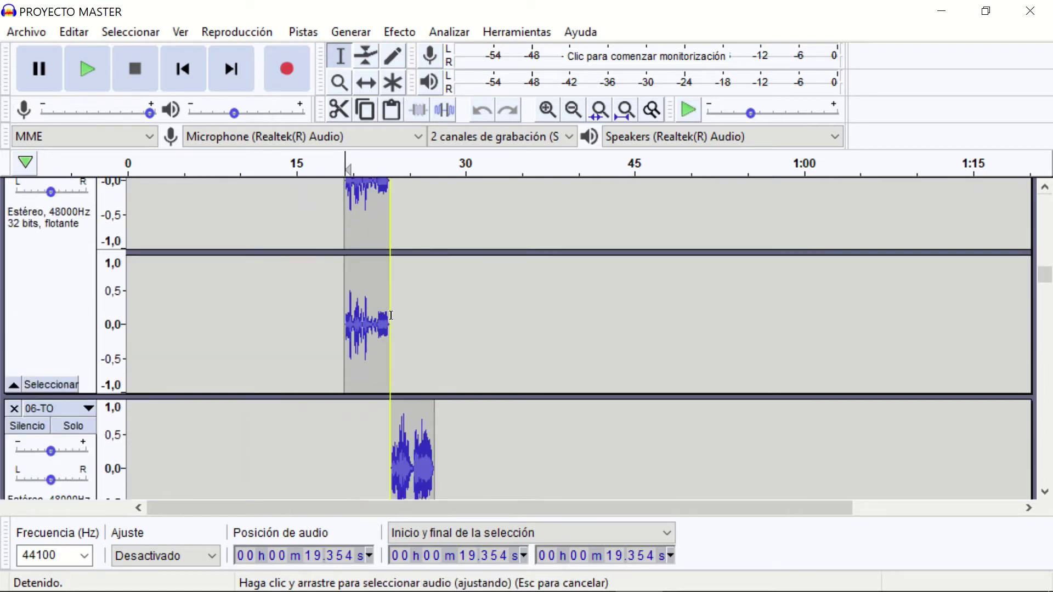
{"action": "scroll", "coordinate": [391, 316], "scroll_direction": "down", "scroll_amount": 15}
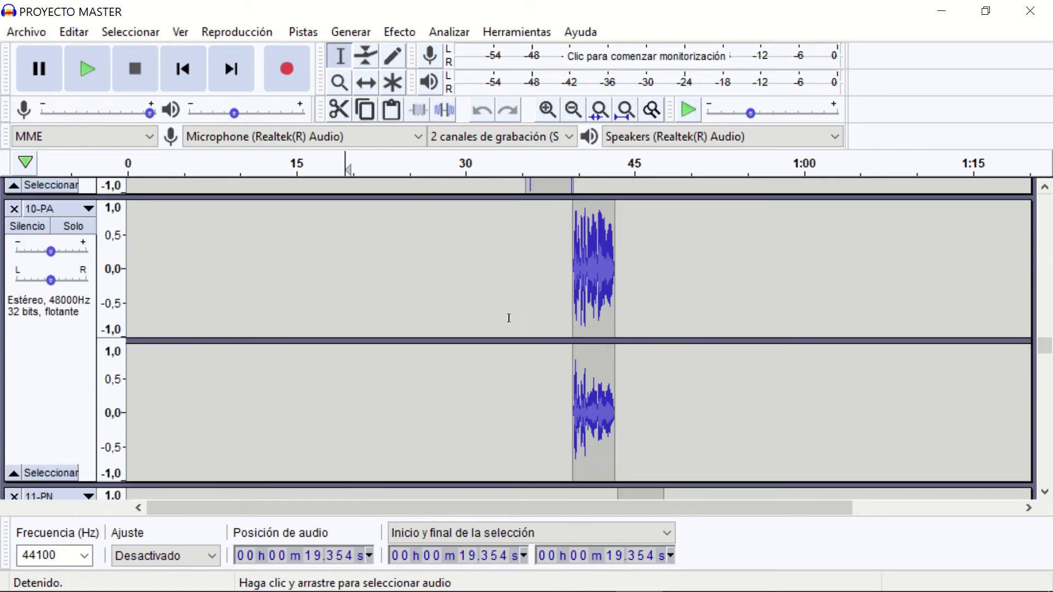
{"action": "scroll", "coordinate": [515, 317], "scroll_direction": "down", "scroll_amount": 20}
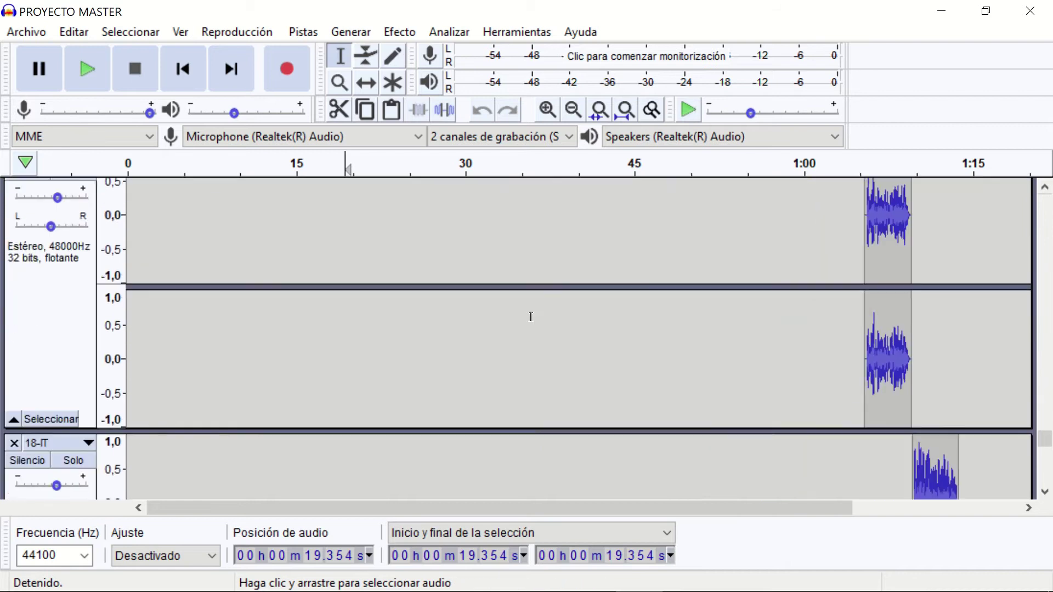
{"action": "scroll", "coordinate": [531, 317], "scroll_direction": "down", "scroll_amount": 10}
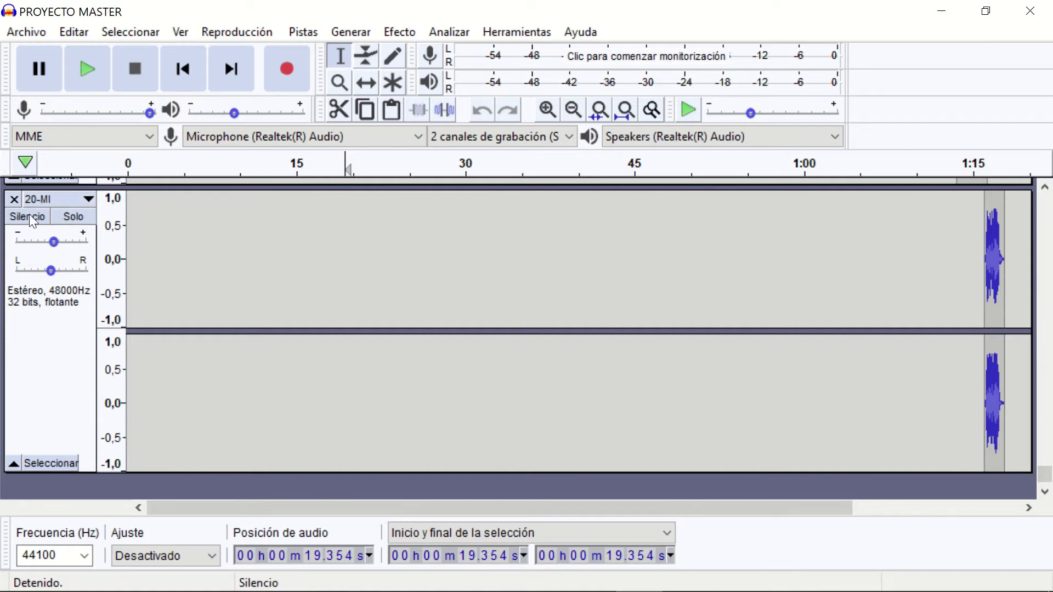
{"action": "scroll", "coordinate": [141, 245], "scroll_direction": "up", "scroll_amount": 5}
{"action": "scroll", "coordinate": [146, 251], "scroll_direction": "up", "scroll_amount": 5}
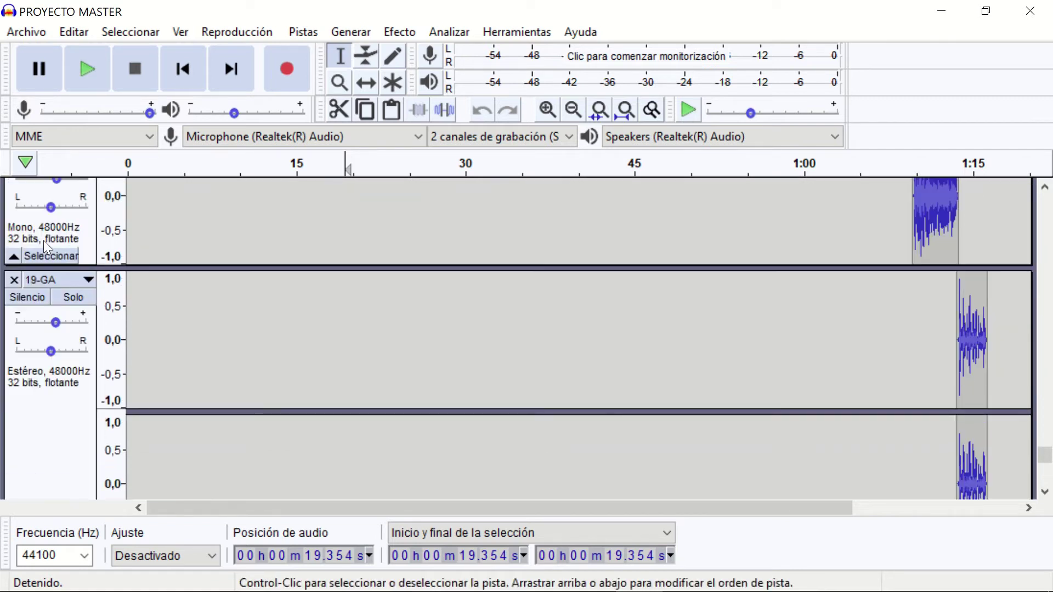
{"action": "left_click_drag", "start_coordinate": [1045, 458], "coordinate": [1045, 200]}
{"action": "left_click", "coordinate": [296, 274]}
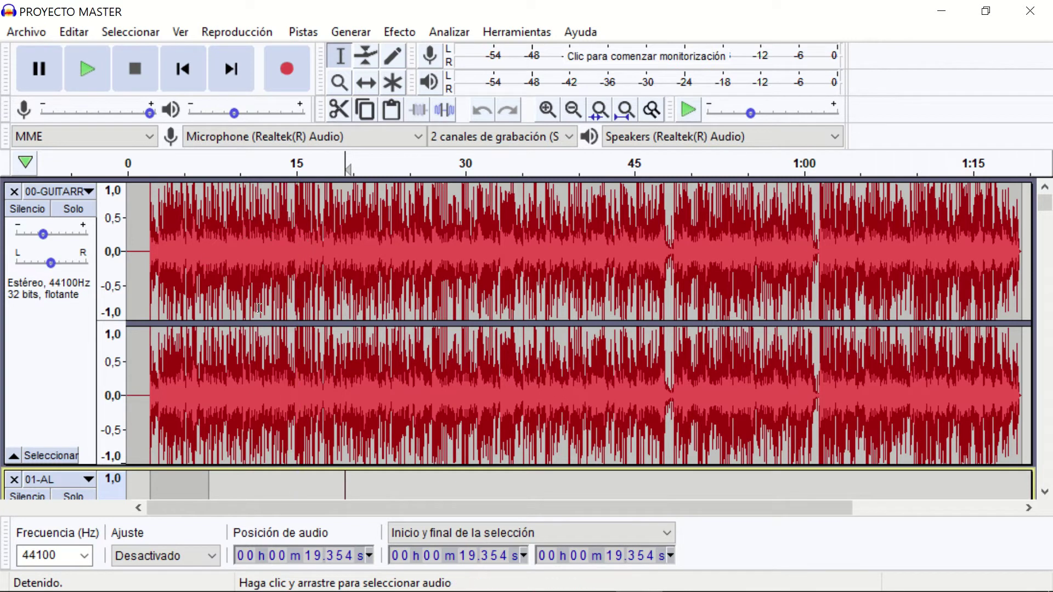
- Change the wave color of the 00-GUITARRA track to Instrumento 3
{"action": "left_click", "coordinate": [88, 191]}
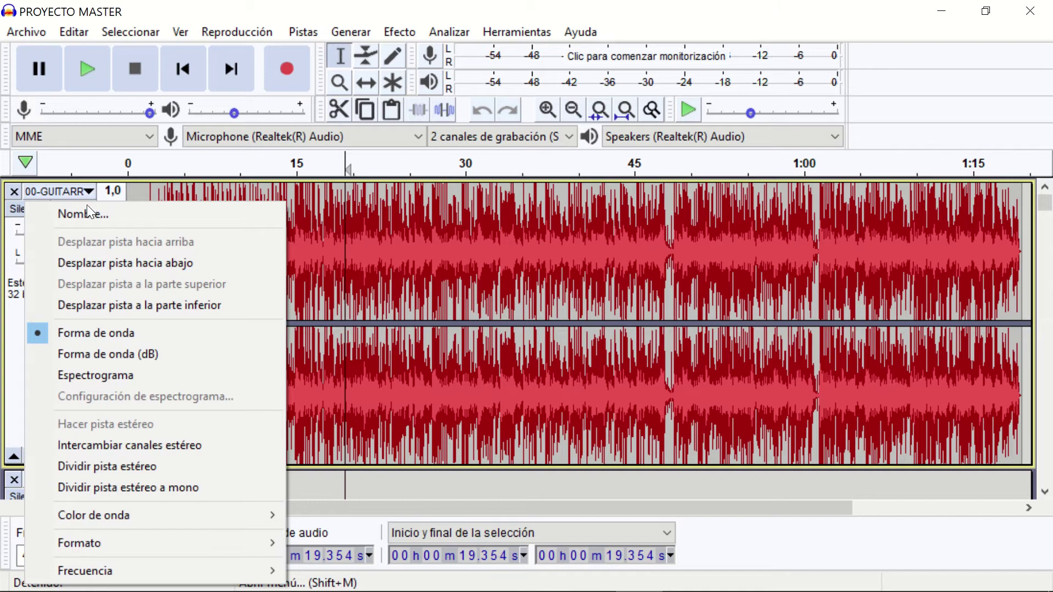
{"action": "left_click", "coordinate": [89, 189]}
{"action": "left_click", "coordinate": [91, 190]}
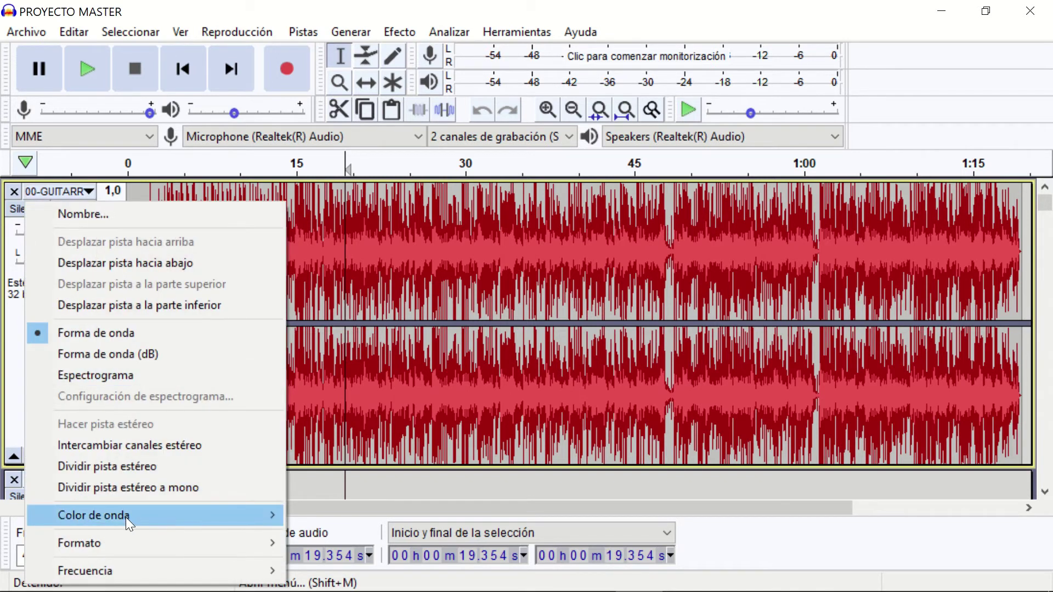
{"action": "mouse_move", "coordinate": [127, 518]}
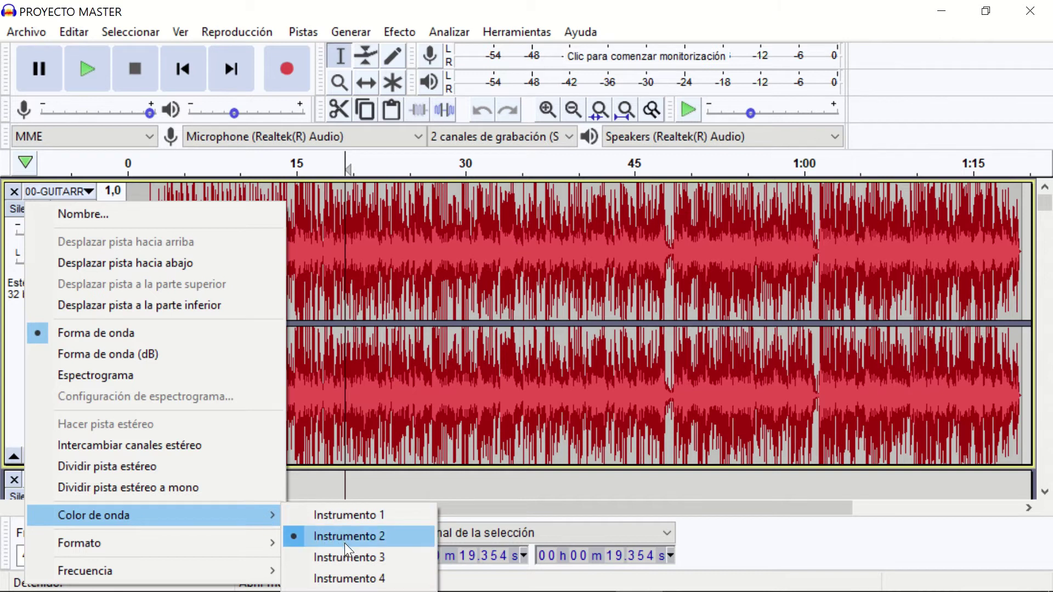
{"action": "left_click", "coordinate": [347, 557]}
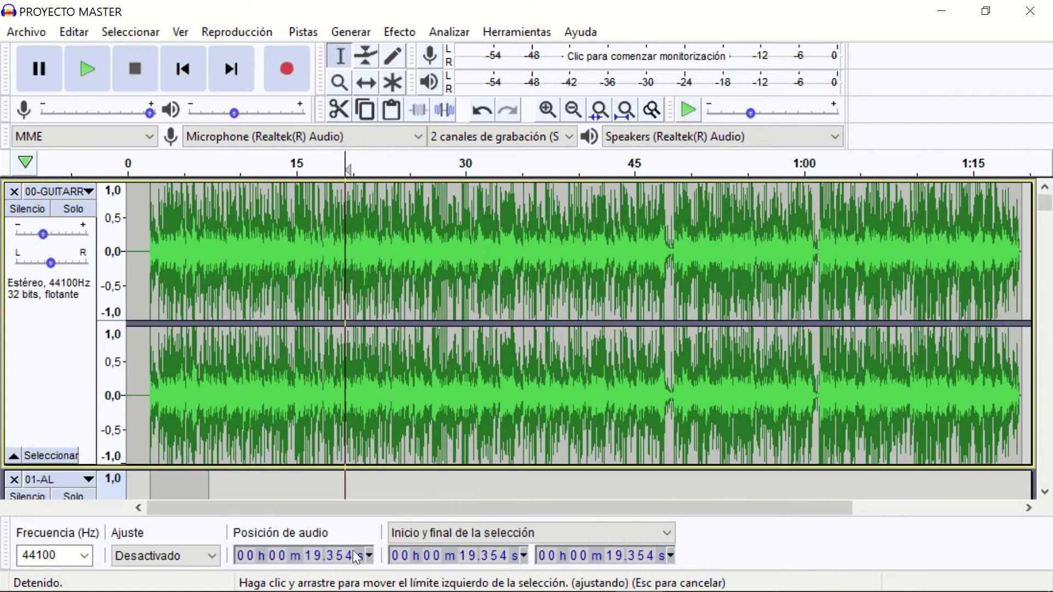
{"action": "scroll", "coordinate": [364, 319], "scroll_direction": "down", "scroll_amount": 3}
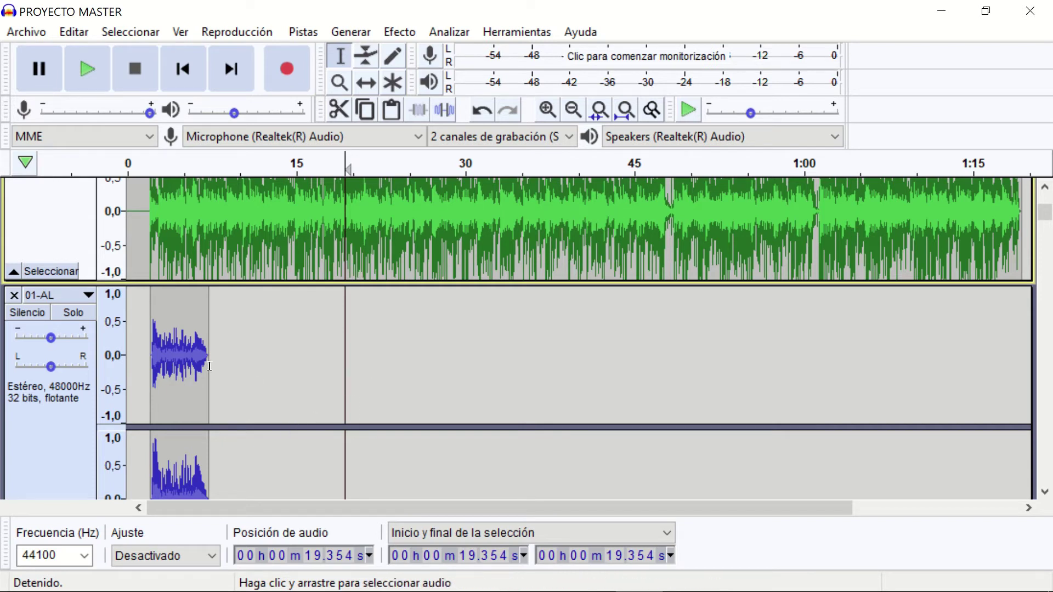
{"action": "scroll", "coordinate": [223, 307], "scroll_direction": "up", "scroll_amount": 3}
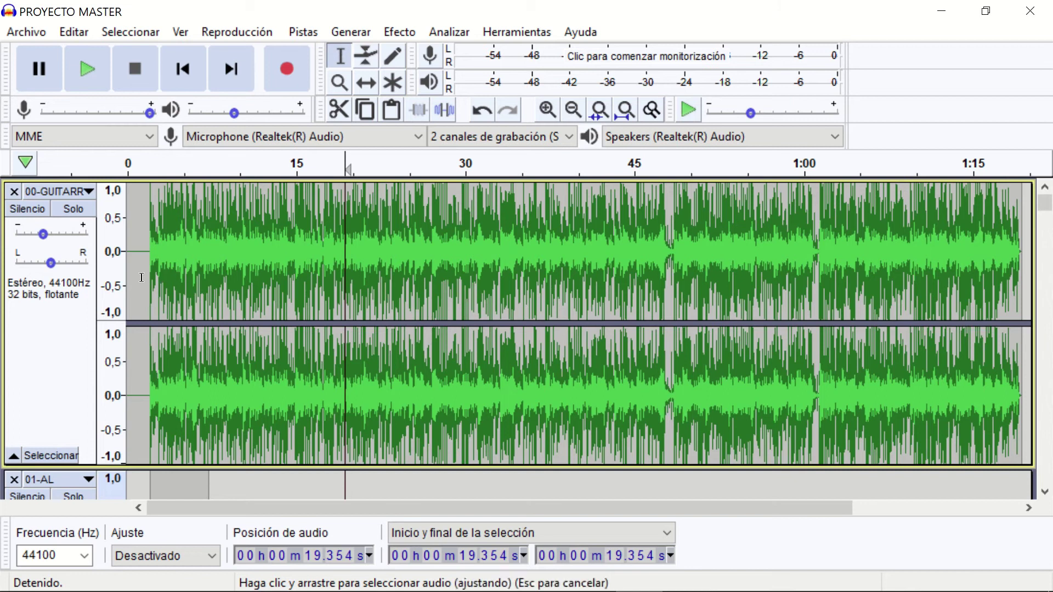
{"action": "left_click", "coordinate": [91, 191]}
{"action": "left_click", "coordinate": [91, 215]}
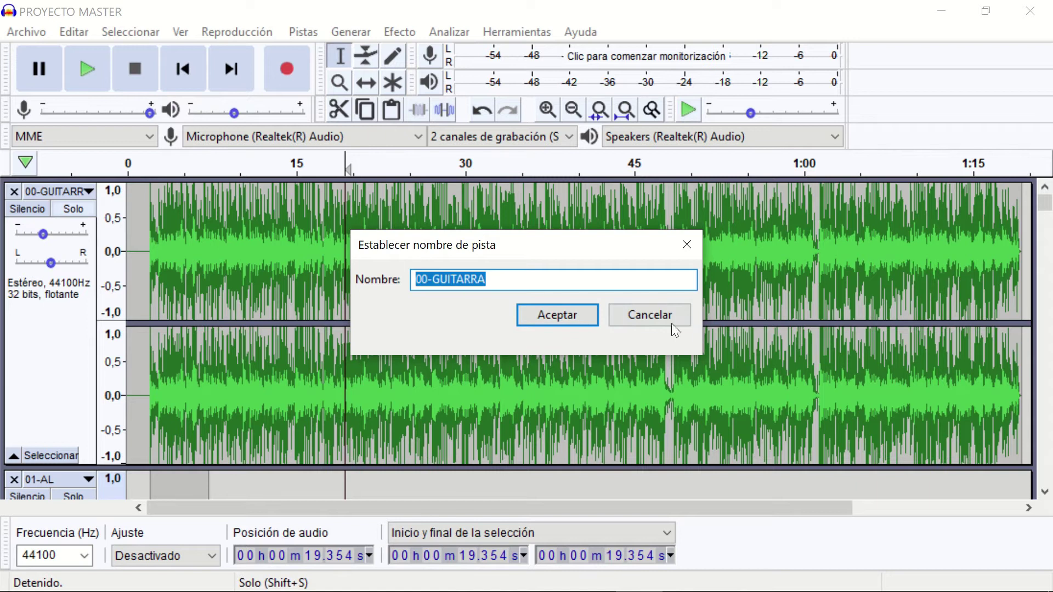
{"action": "left_click", "coordinate": [627, 312]}
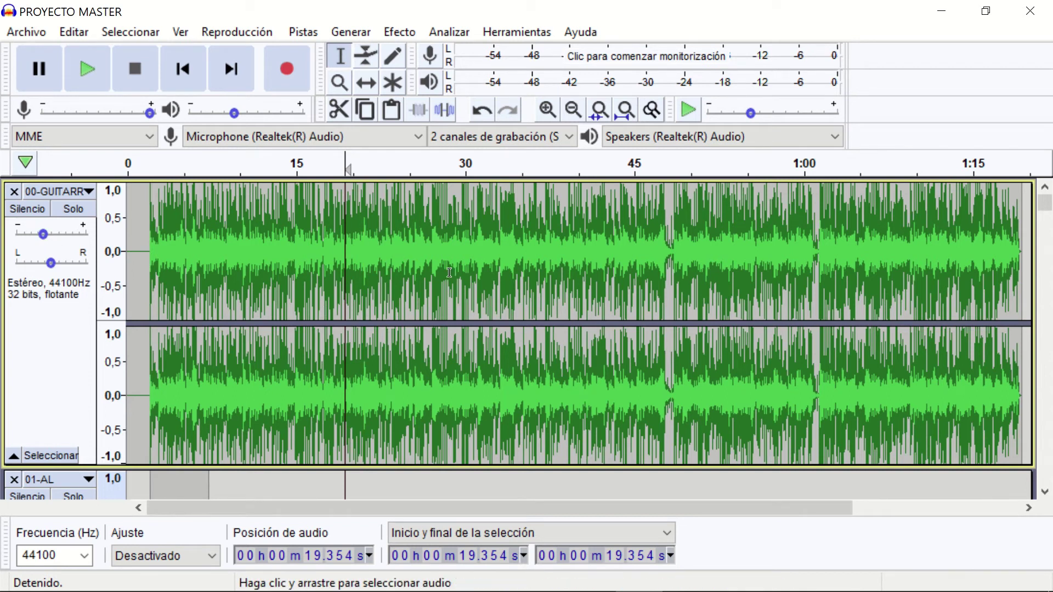
- Lower the gain of the 00-GUITARRA track slightly and try the 01-AL track's pan control, keeping it centered
{"action": "left_click", "coordinate": [43, 233]}
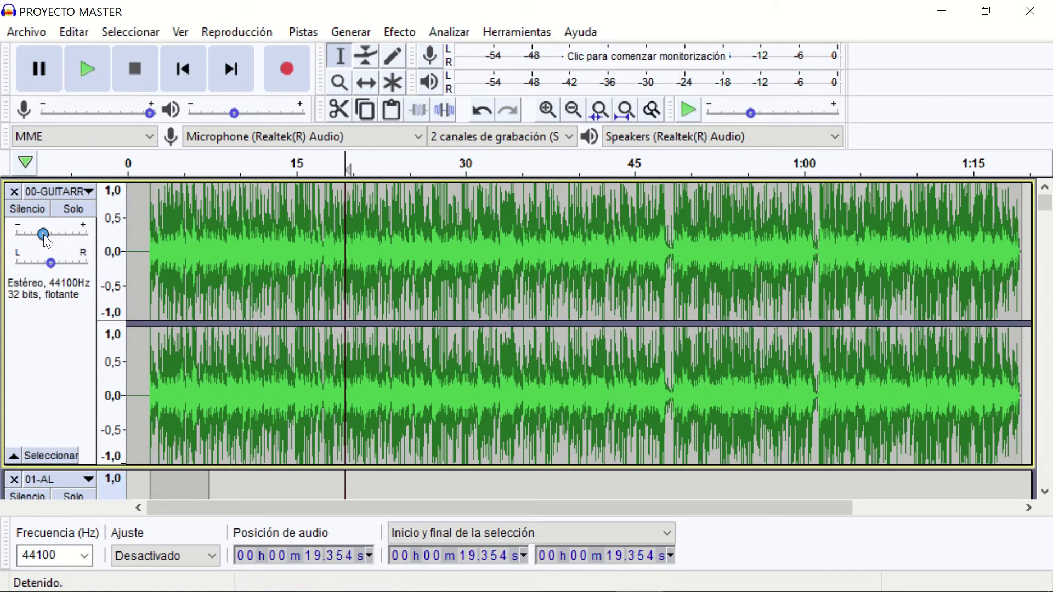
{"action": "mouse_move", "coordinate": [43, 235]}
{"action": "left_mouse_down"}
{"action": "mouse_move", "coordinate": [55, 239]}
{"action": "mouse_move", "coordinate": [42, 240]}
{"action": "left_mouse_up"}
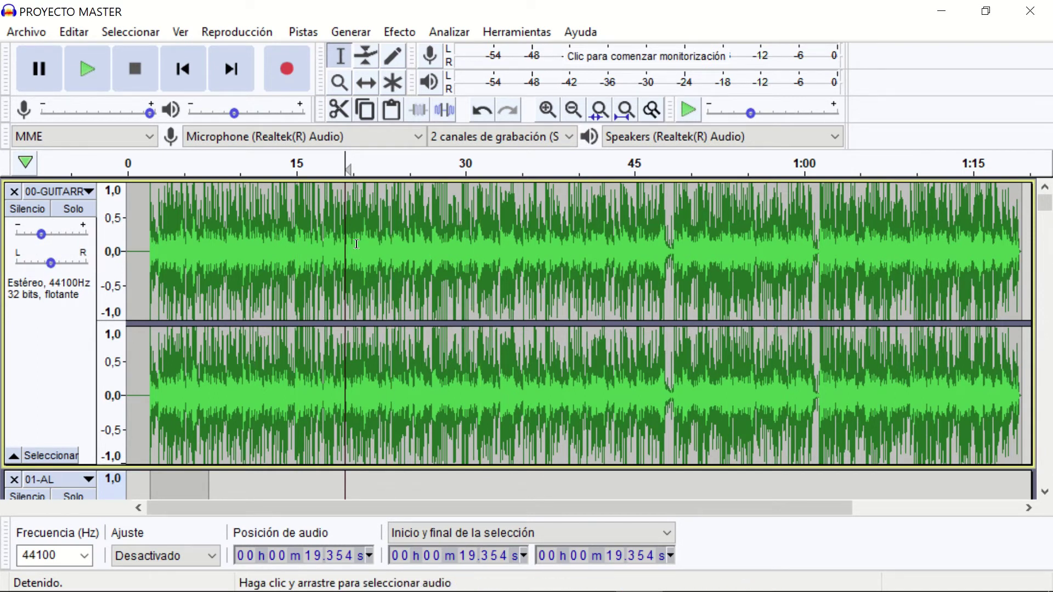
{"action": "scroll", "coordinate": [274, 274], "scroll_direction": "down", "scroll_amount": 3}
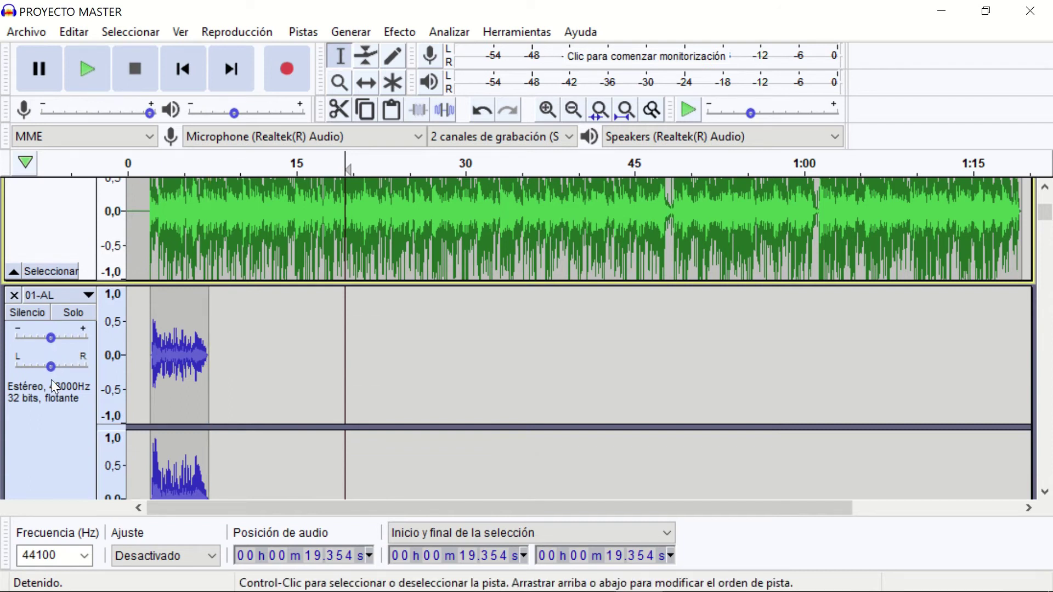
{"action": "mouse_move", "coordinate": [46, 366]}
{"action": "left_mouse_down"}
{"action": "mouse_move", "coordinate": [18, 367]}
{"action": "mouse_move", "coordinate": [85, 373]}
{"action": "mouse_move", "coordinate": [48, 374]}
{"action": "left_mouse_up"}
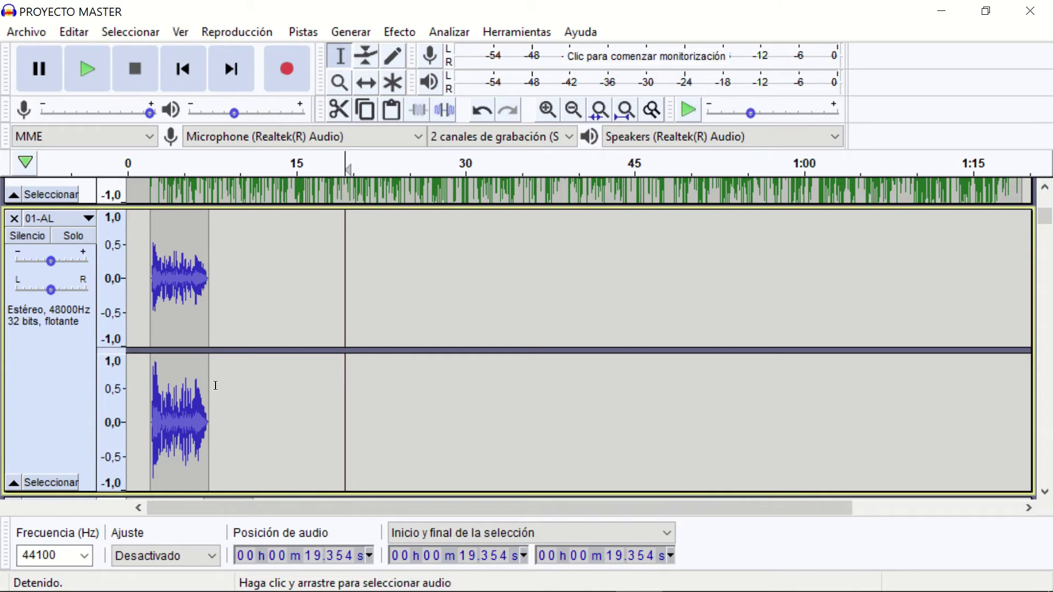
- Listen to the 00-GUITARRA track in solo from the 19.35 s cursor, stop playback and turn solo off
{"action": "scroll", "coordinate": [245, 360], "scroll_direction": "up", "scroll_amount": 5}
{"action": "scroll", "coordinate": [214, 332], "scroll_direction": "up", "scroll_amount": 2}
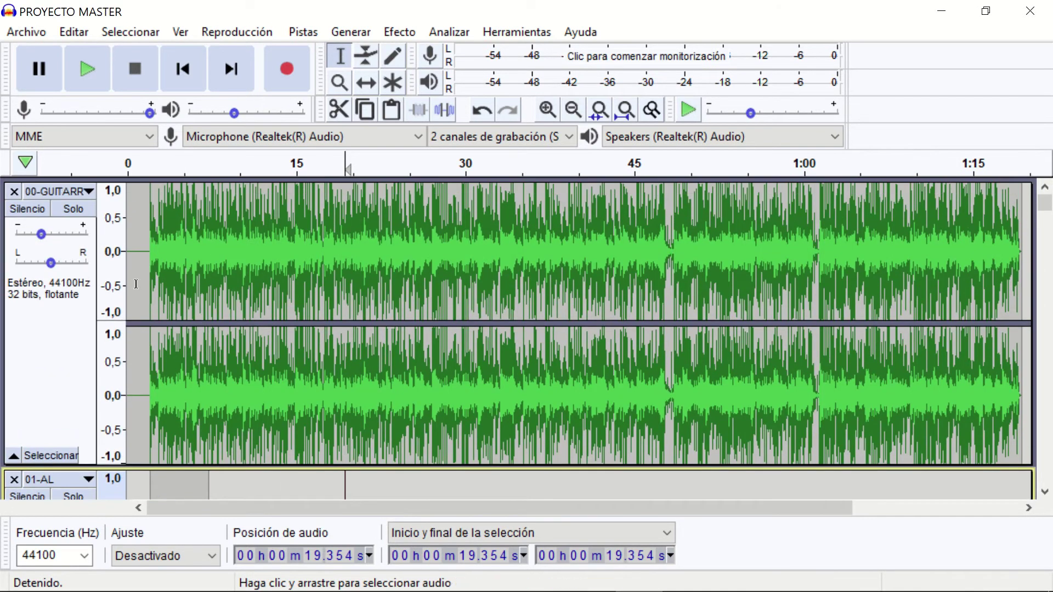
{"action": "left_click", "coordinate": [77, 208]}
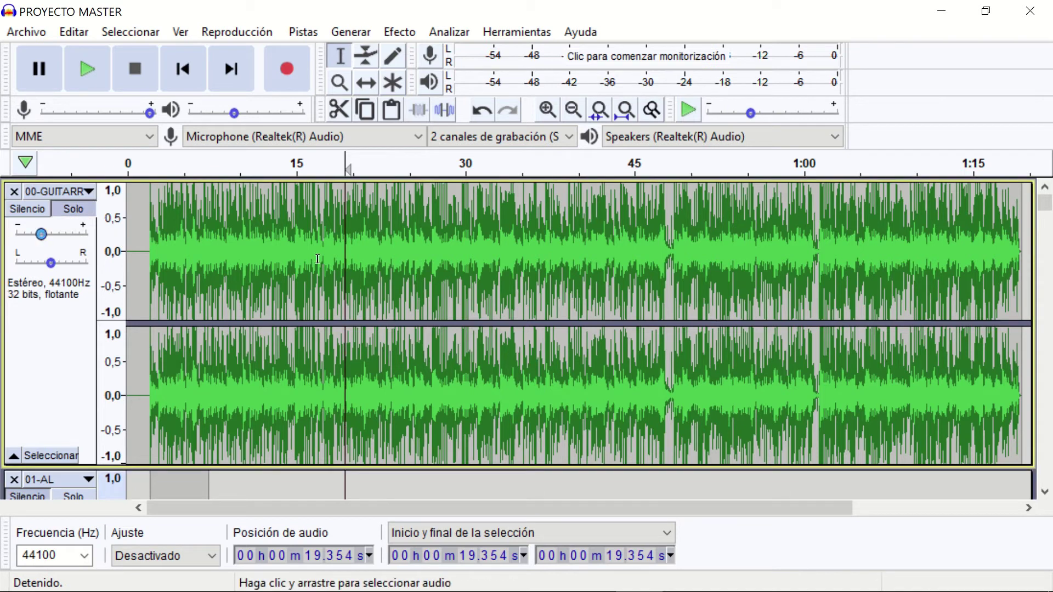
{"action": "scroll", "coordinate": [214, 307], "scroll_direction": "down", "scroll_amount": 7}
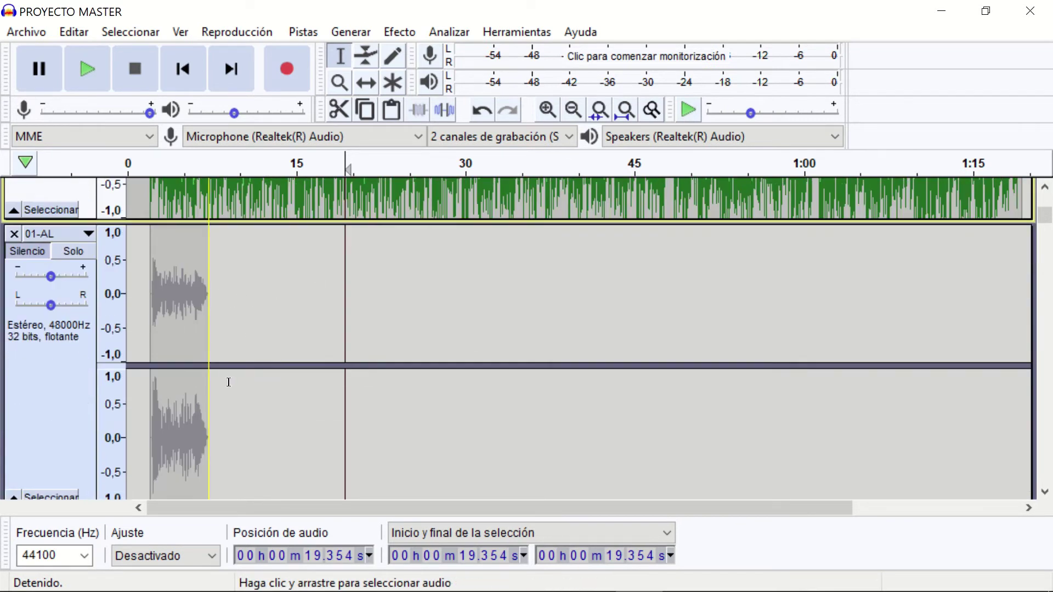
{"action": "scroll", "coordinate": [228, 381], "scroll_direction": "down", "scroll_amount": 15}
{"action": "scroll", "coordinate": [499, 364], "scroll_direction": "down", "scroll_amount": 2}
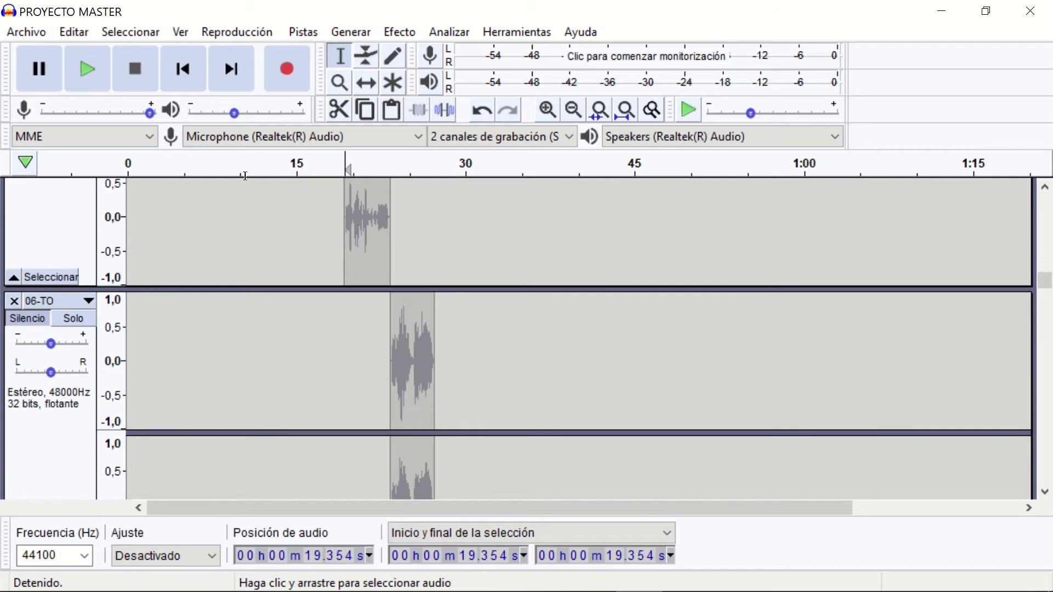
{"action": "left_click", "coordinate": [88, 69]}
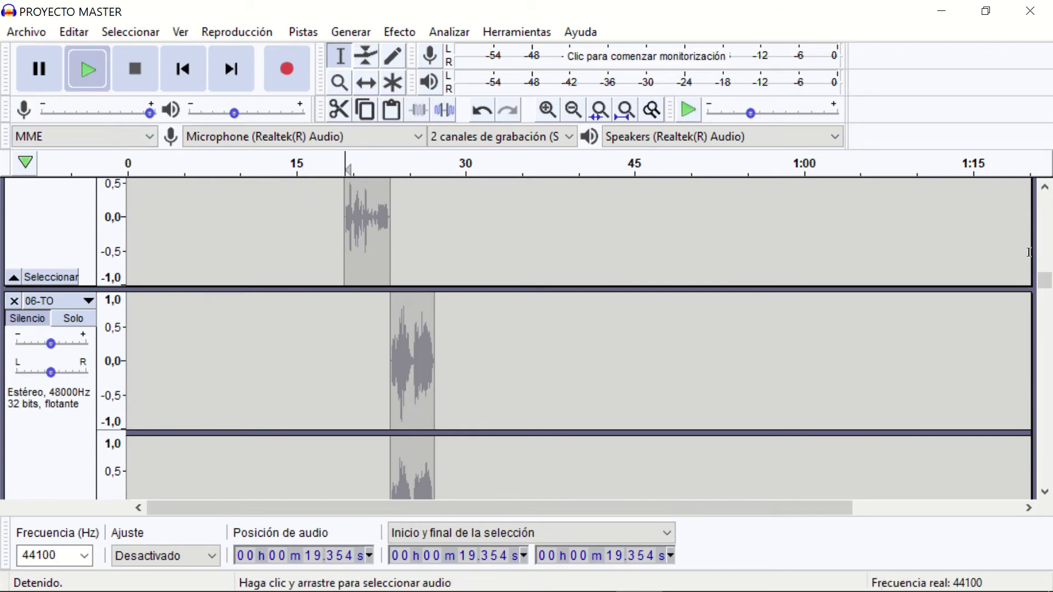
{"action": "scroll", "coordinate": [925, 251], "scroll_direction": "up", "scroll_amount": 20}
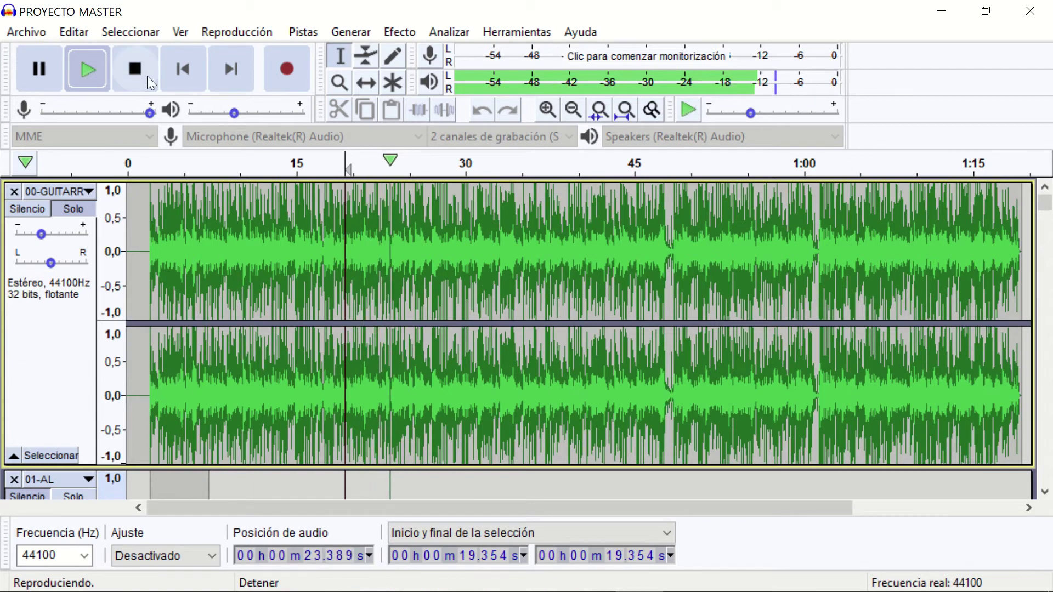
{"action": "left_click", "coordinate": [127, 62]}
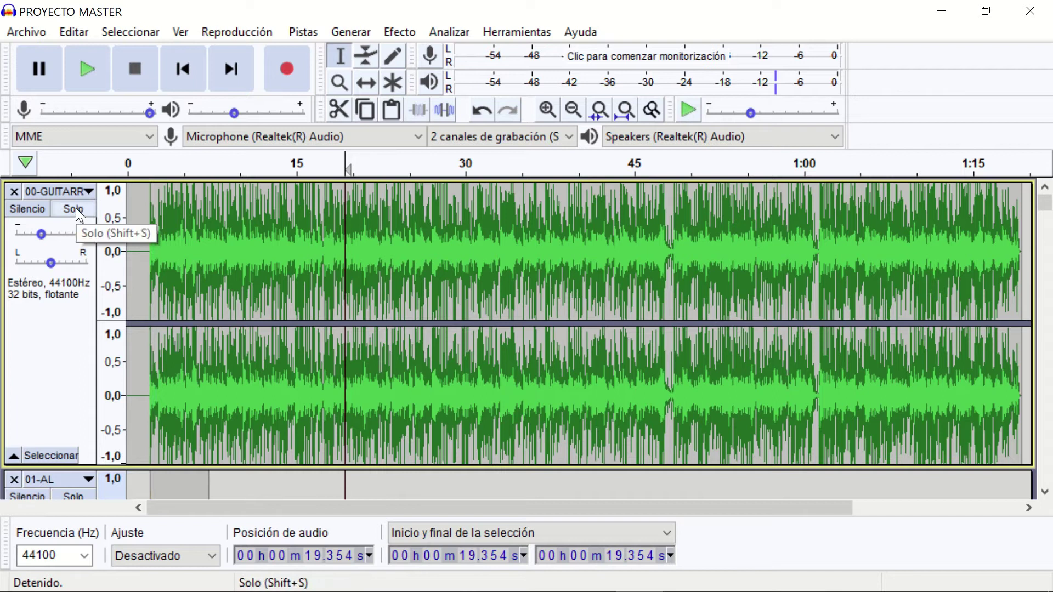
{"action": "scroll", "coordinate": [278, 300], "scroll_direction": "down", "scroll_amount": 10}
{"action": "scroll", "coordinate": [278, 300], "scroll_direction": "up", "scroll_amount": 10}
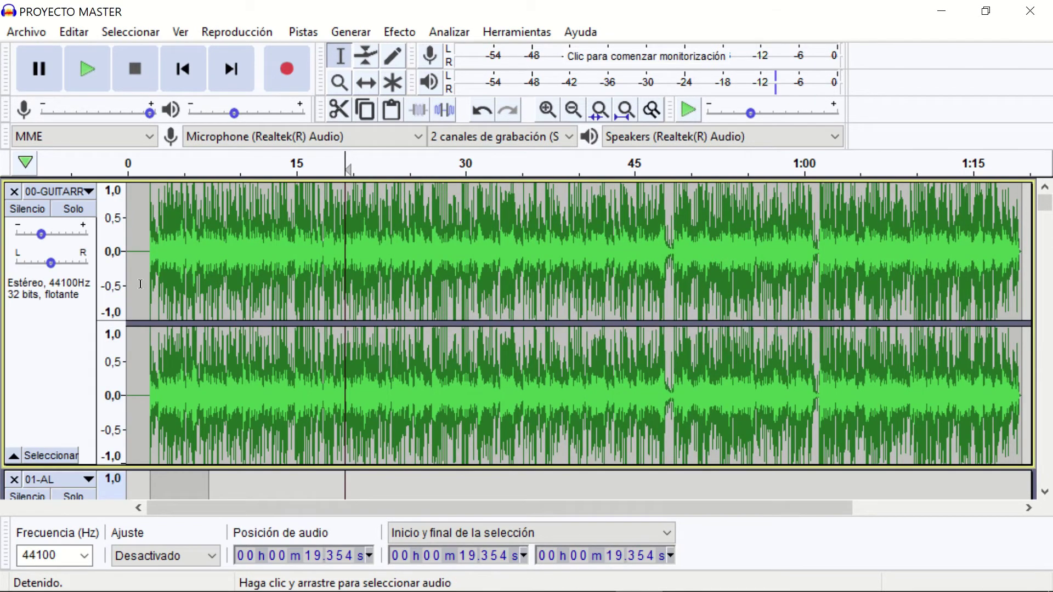
- Mute the 01-AL, 02-RI and 03-AG voice tracks one after another
{"action": "scroll", "coordinate": [141, 283], "scroll_direction": "down", "scroll_amount": 3}
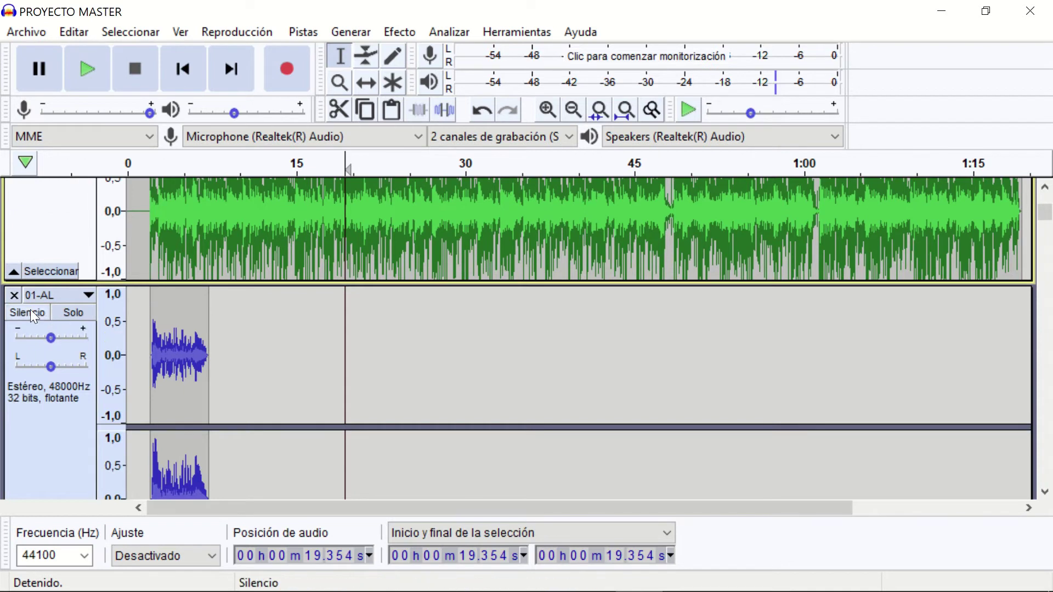
{"action": "scroll", "coordinate": [102, 320], "scroll_direction": "down", "scroll_amount": 6}
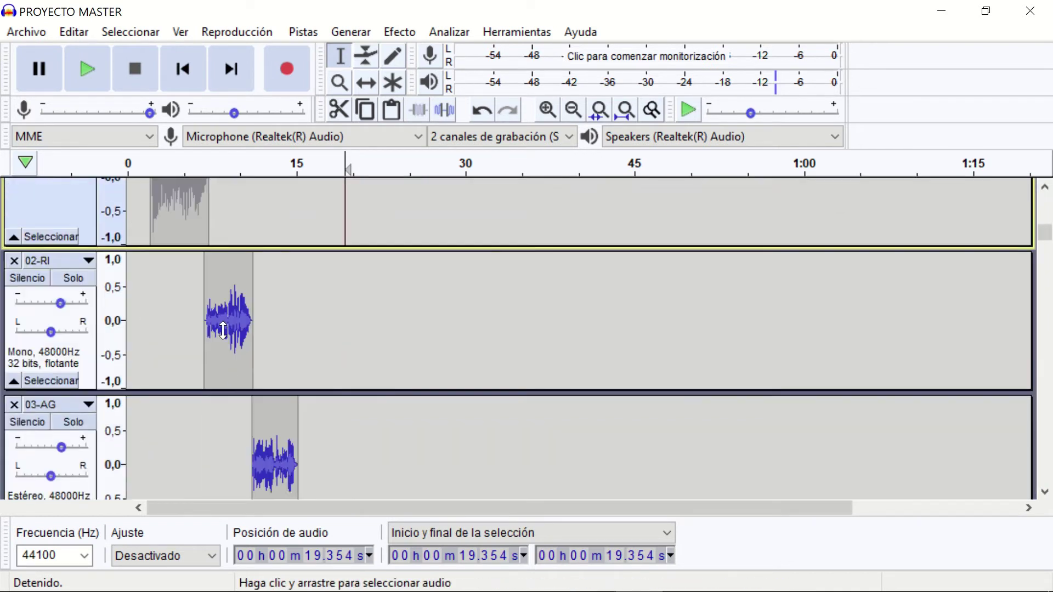
{"action": "left_click", "coordinate": [28, 297]}
{"action": "scroll", "coordinate": [367, 257], "scroll_direction": "down", "scroll_amount": 5}
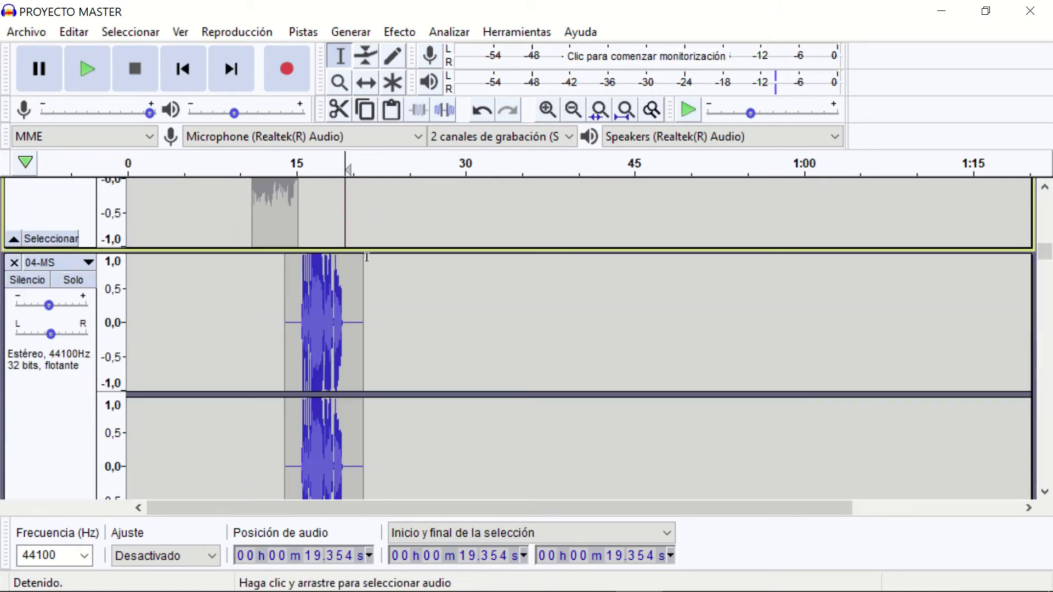
{"action": "scroll", "coordinate": [456, 306], "scroll_direction": "up", "scroll_amount": 10}
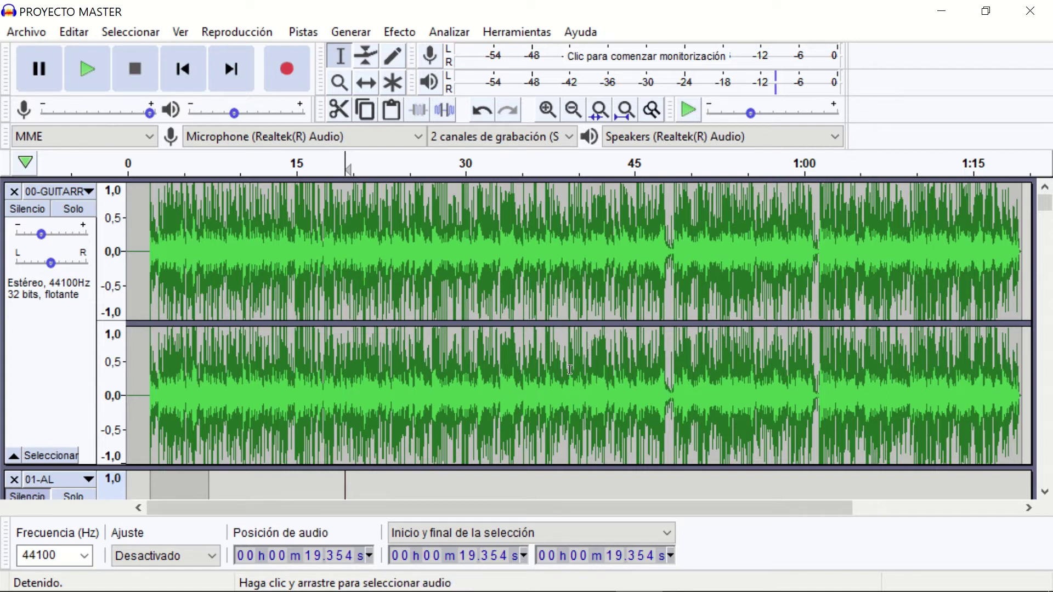
- Toggle solo on the 00-GUITARRA track to clear the voice tracks' mutes, and check the tracks down to 03-AG
{"action": "left_click", "coordinate": [77, 207]}
{"action": "scroll", "coordinate": [264, 328], "scroll_direction": "down", "scroll_amount": 5}
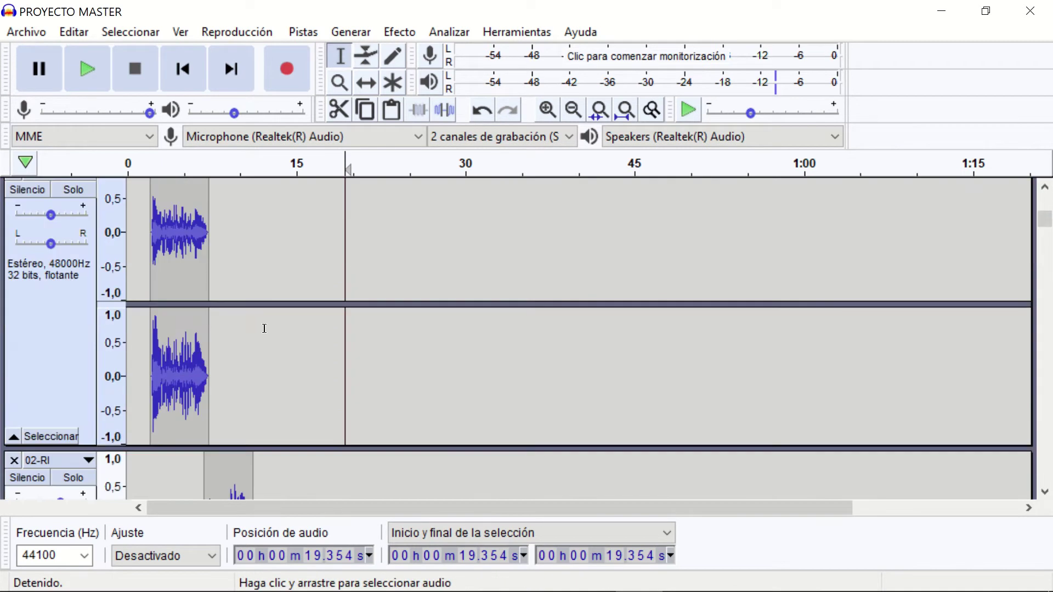
{"action": "scroll", "coordinate": [265, 328], "scroll_direction": "up", "scroll_amount": 3}
{"action": "scroll", "coordinate": [264, 328], "scroll_direction": "up", "scroll_amount": 3}
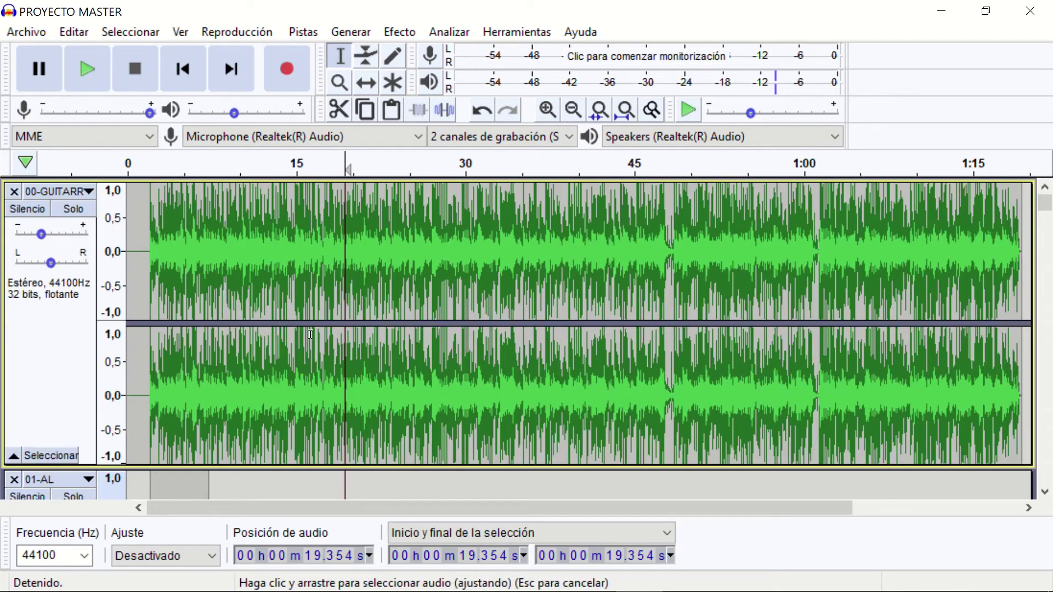
{"action": "scroll", "coordinate": [329, 317], "scroll_direction": "down", "scroll_amount": 8}
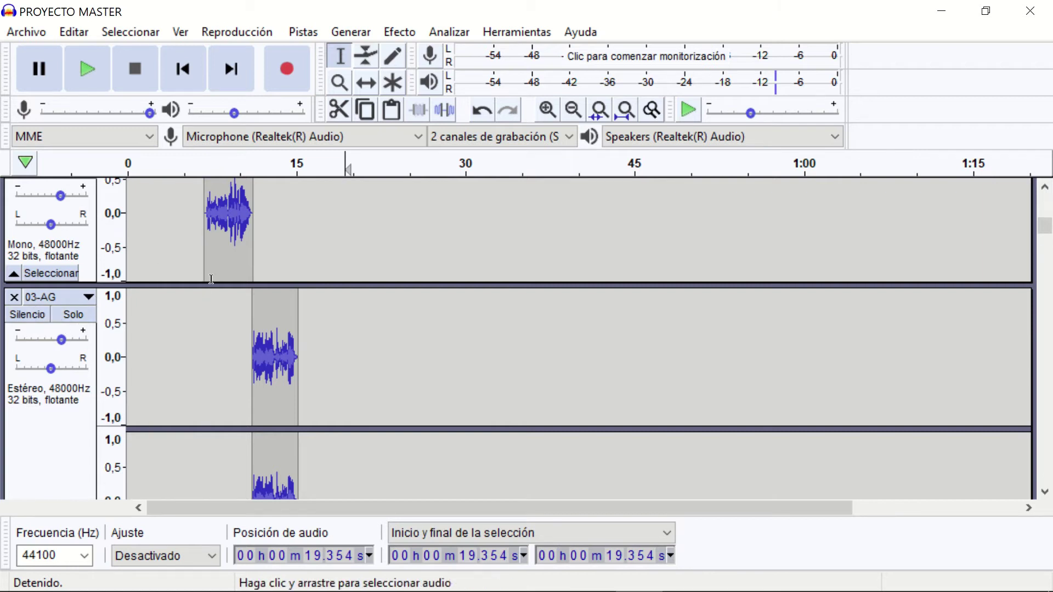
{"action": "scroll", "coordinate": [218, 282], "scroll_direction": "up", "scroll_amount": 5}
{"action": "scroll", "coordinate": [224, 284], "scroll_direction": "up", "scroll_amount": 3}
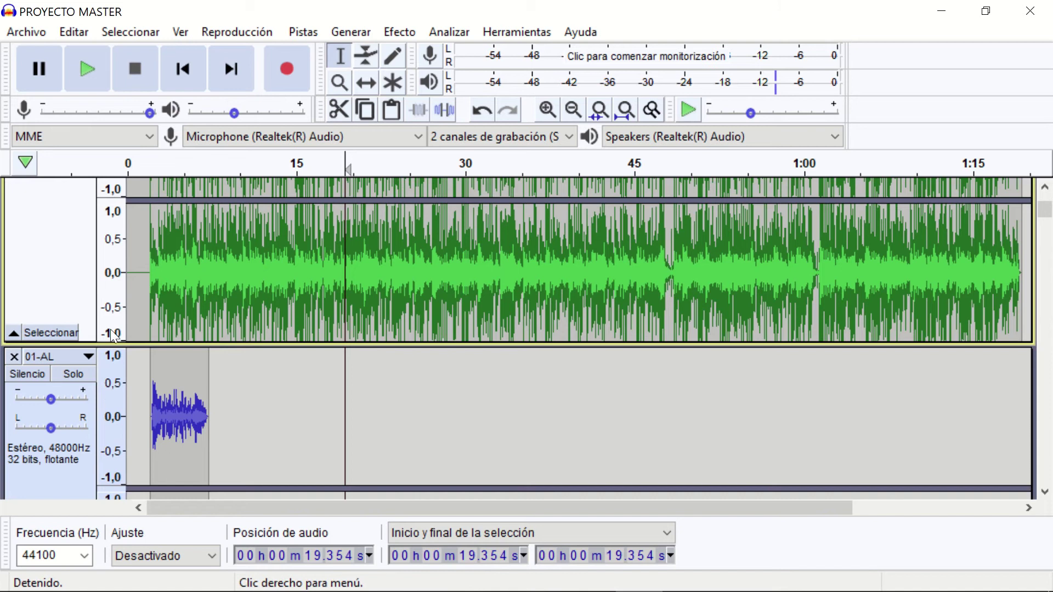
- Solo the 00-GUITARRA track and unmute the 03-AG track so that the two sound together
{"action": "left_click", "coordinate": [435, 384]}
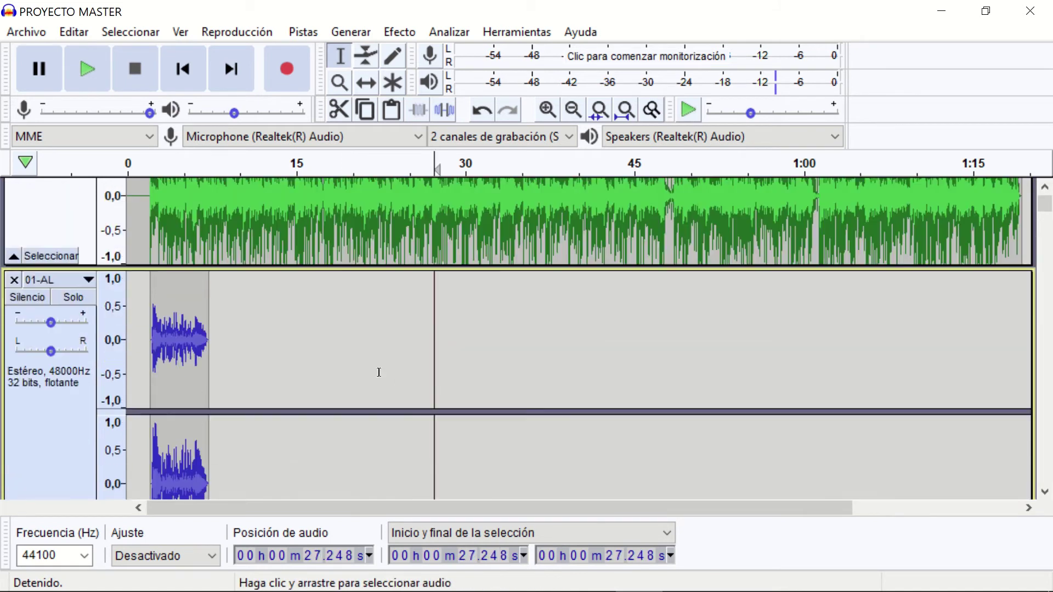
{"action": "scroll", "coordinate": [138, 324], "scroll_direction": "up", "scroll_amount": 4}
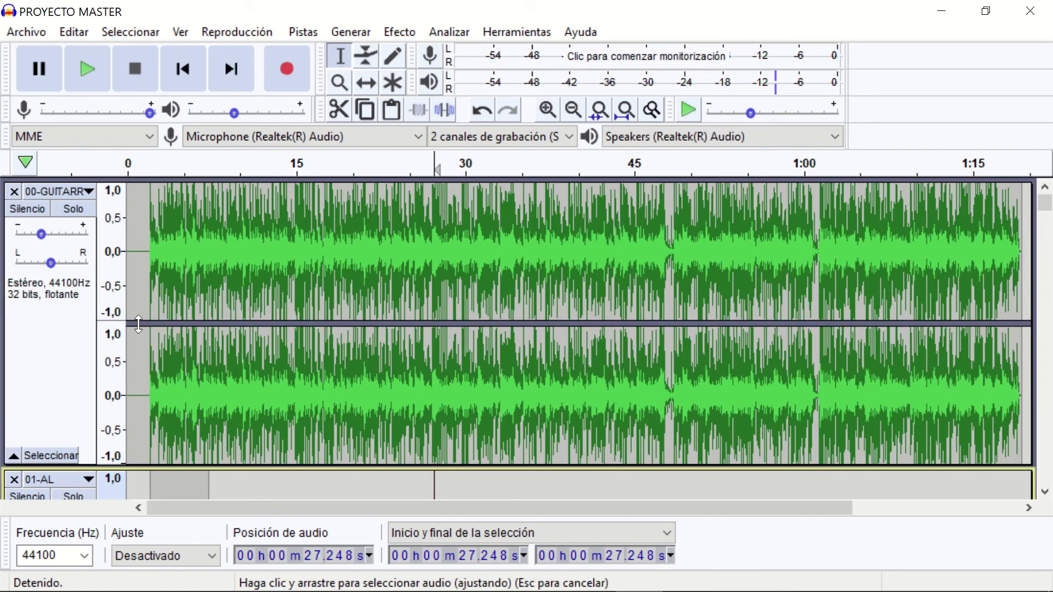
{"action": "left_click", "coordinate": [76, 210]}
{"action": "scroll", "coordinate": [239, 275], "scroll_direction": "down", "scroll_amount": 6}
{"action": "scroll", "coordinate": [239, 297], "scroll_direction": "down", "scroll_amount": 3}
{"action": "scroll", "coordinate": [146, 289], "scroll_direction": "up", "scroll_amount": 1}
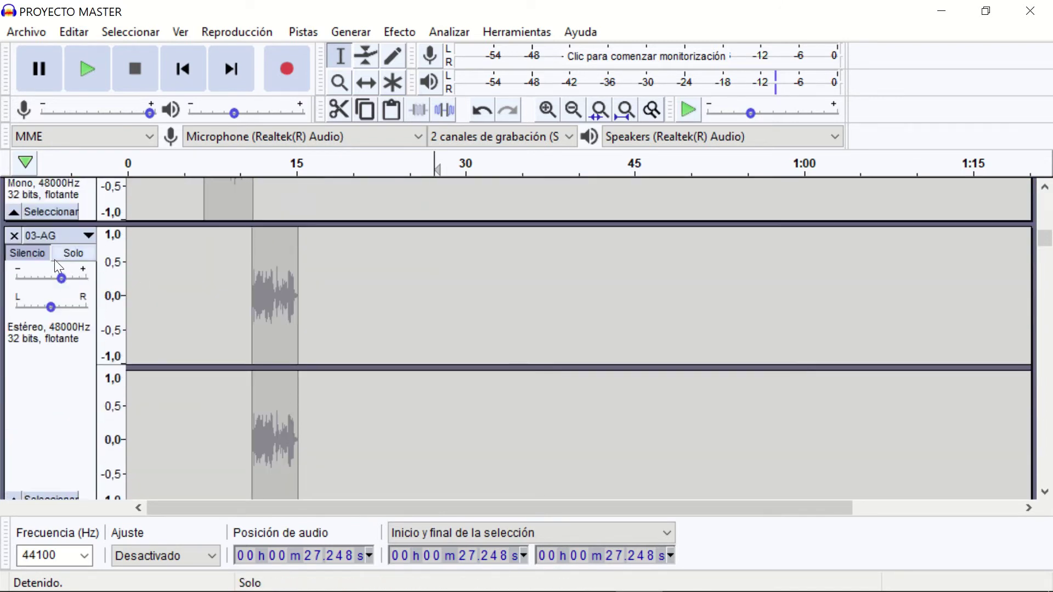
{"action": "left_click", "coordinate": [32, 251]}
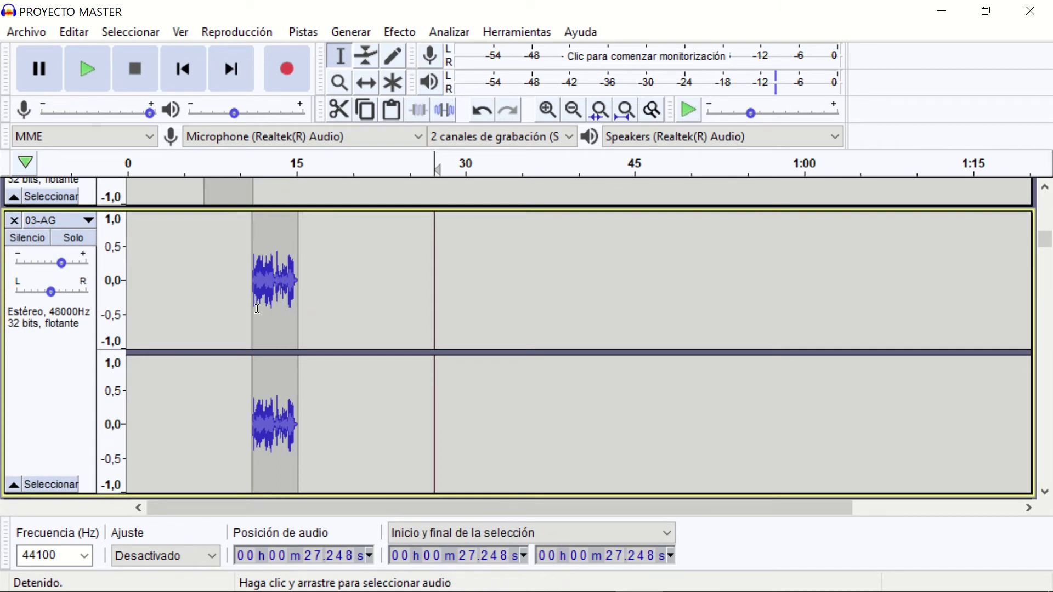
{"action": "scroll", "coordinate": [343, 294], "scroll_direction": "up", "scroll_amount": 5}
{"action": "scroll", "coordinate": [344, 272], "scroll_direction": "down", "scroll_amount": 2}
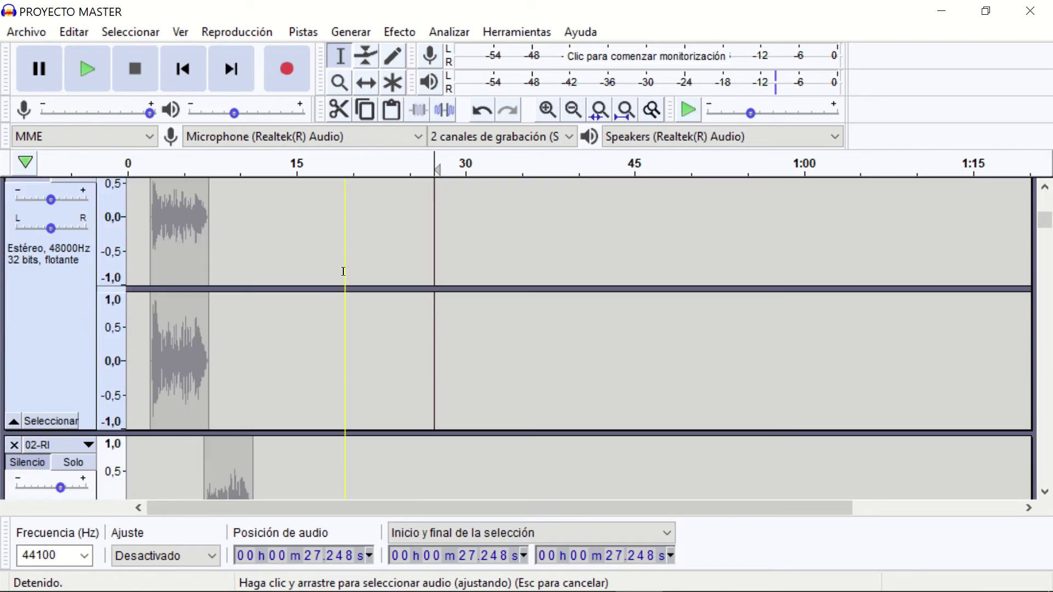
- Export the audible tracks as an MP3 file named PRUEBA in the AUDACITY folder
{"action": "left_click", "coordinate": [31, 29]}
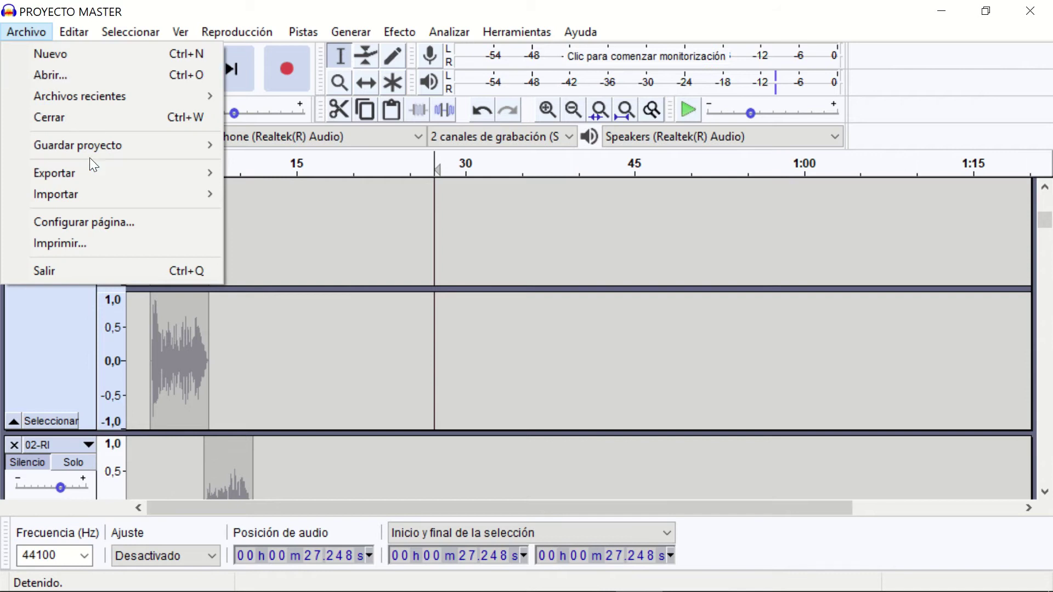
{"action": "mouse_move", "coordinate": [94, 171]}
{"action": "left_click", "coordinate": [282, 172]}
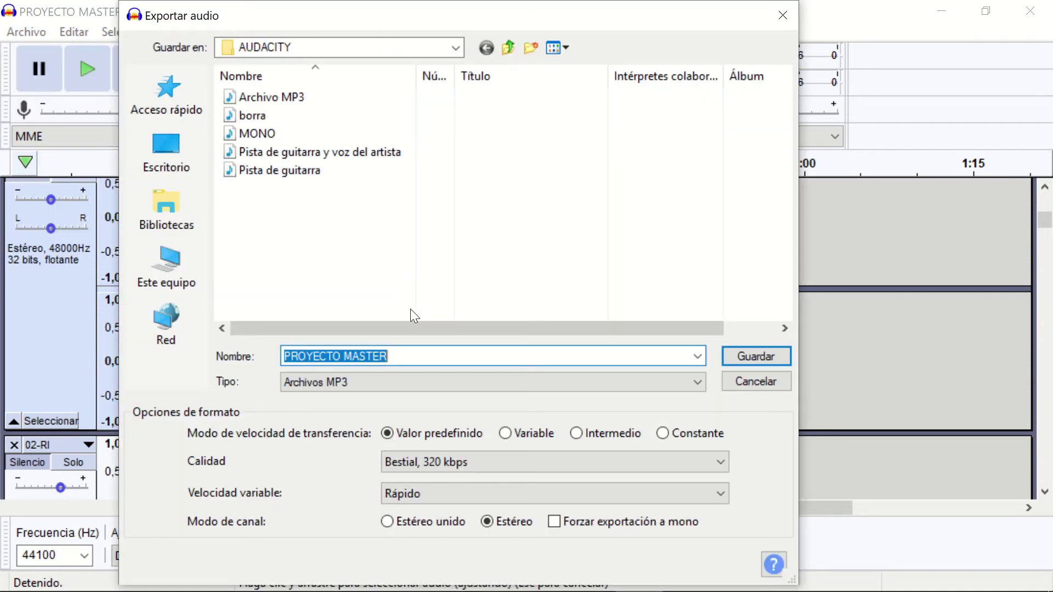
{"action": "type", "text": "PRUEBA"}
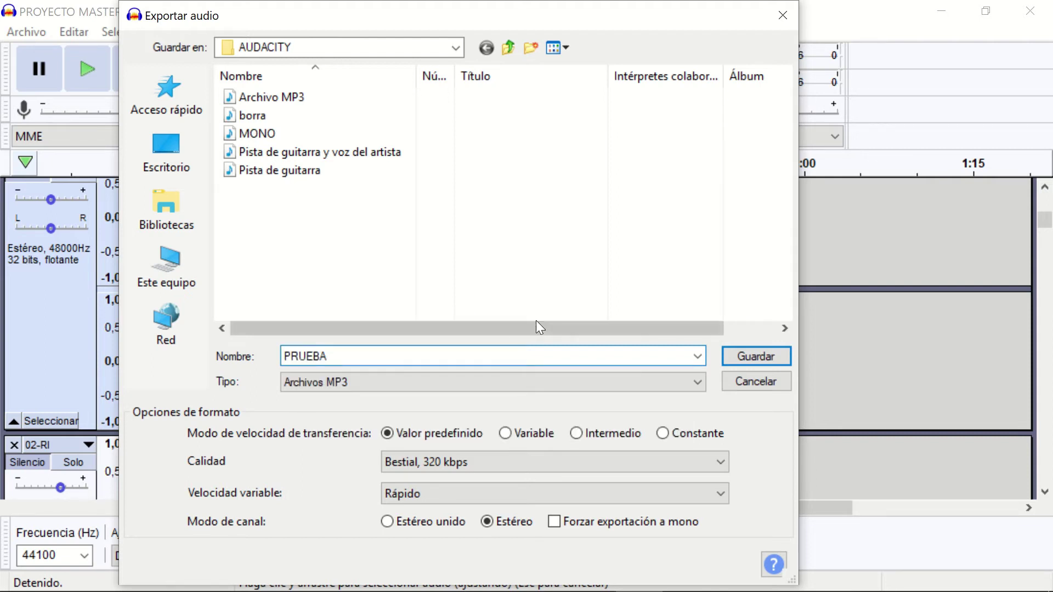
{"action": "left_click", "coordinate": [762, 355]}
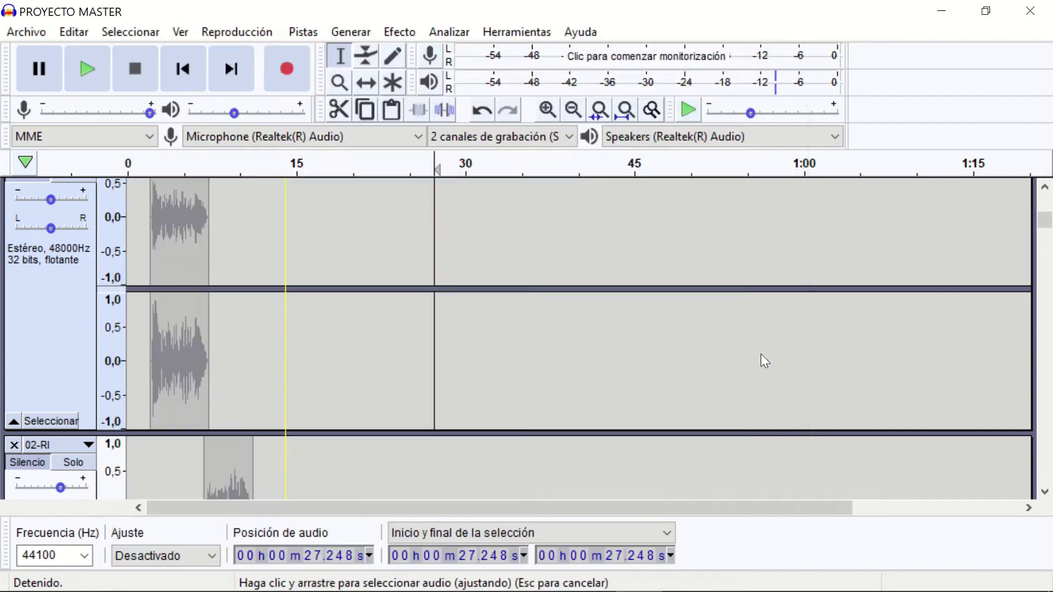
{"action": "left_click", "coordinate": [650, 378]}
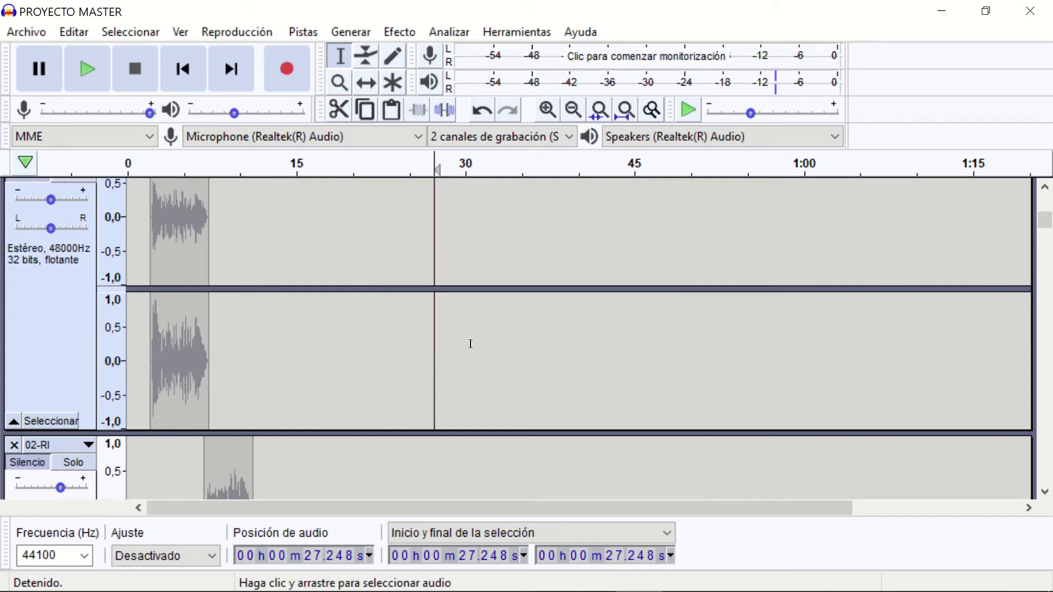
- Open the exported PRUEBA file and trim it by deleting everything after about 17.3 s and the first 8.8 s
{"action": "left_click", "coordinate": [25, 31]}
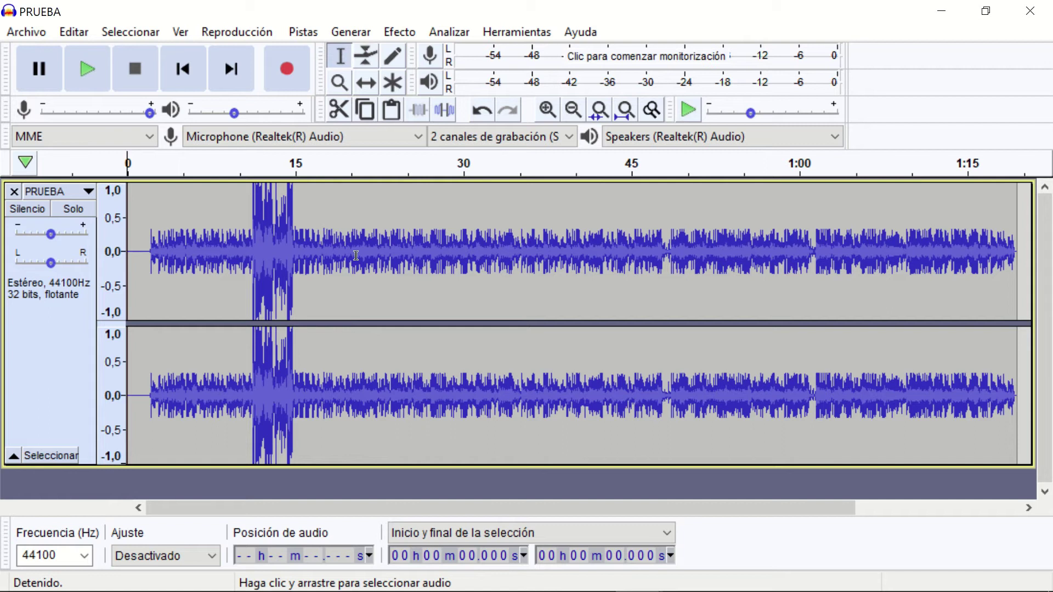
{"action": "left_click_drag", "start_coordinate": [721, 271], "coordinate": [1004, 275]}
{"action": "key", "text": "Delete"}
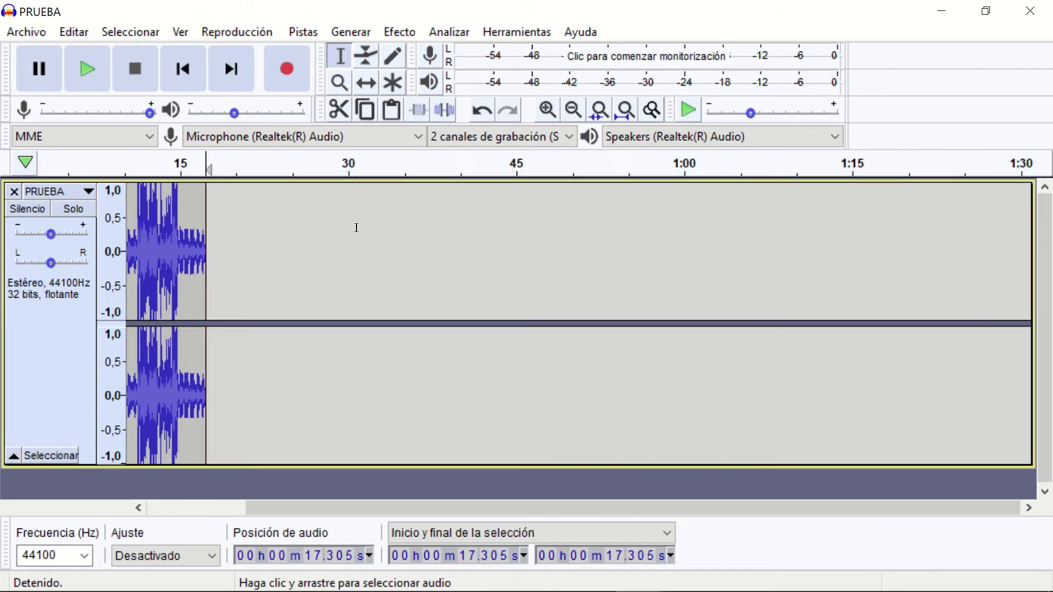
{"action": "left_click_drag", "start_coordinate": [704, 508], "coordinate": [541, 505]}
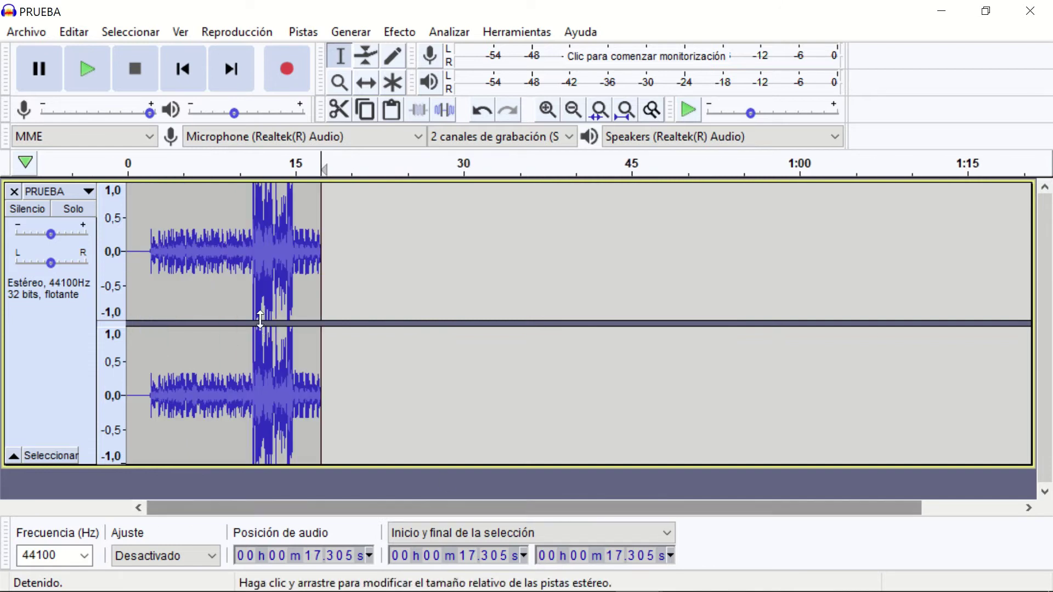
{"action": "left_click_drag", "start_coordinate": [226, 252], "coordinate": [76, 249]}
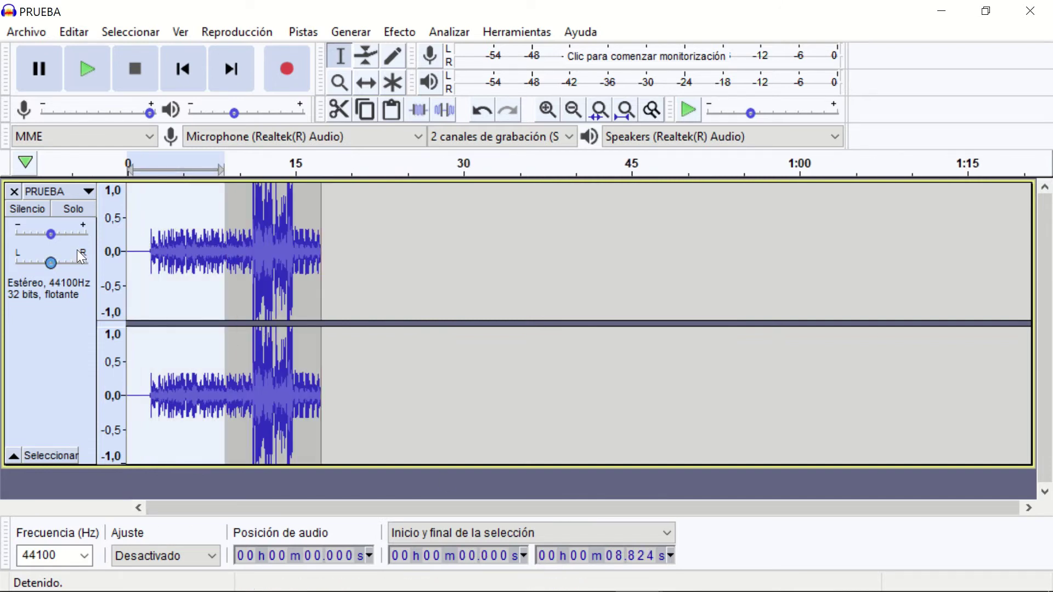
{"action": "key", "text": "Delete"}
- Export the trimmed audio as MP3 under the name PRUEBA, overwriting the existing file and accepting empty metadata tags
{"action": "left_click", "coordinate": [25, 32]}
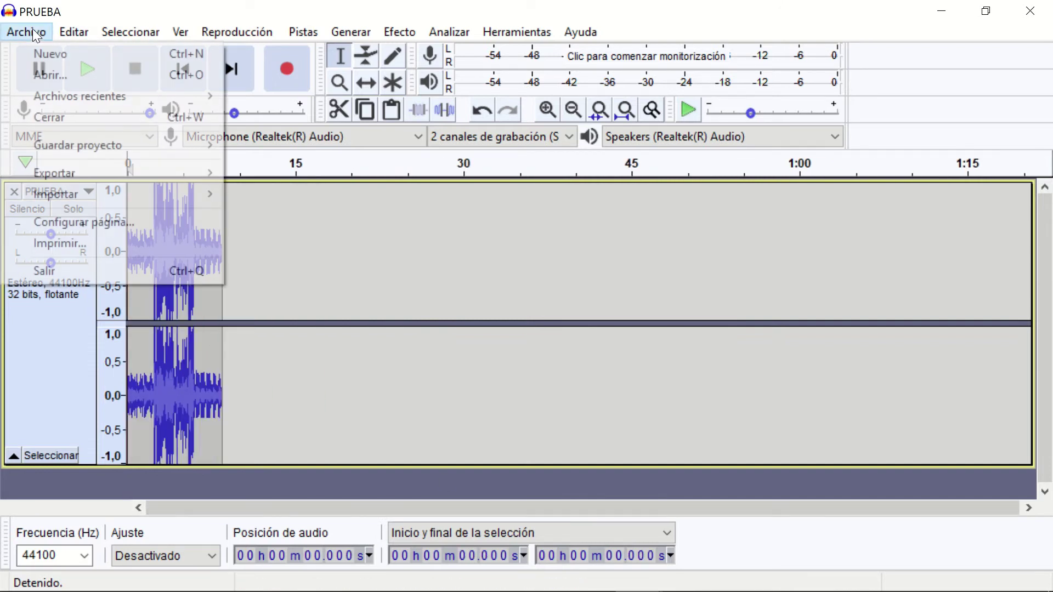
{"action": "mouse_move", "coordinate": [77, 175]}
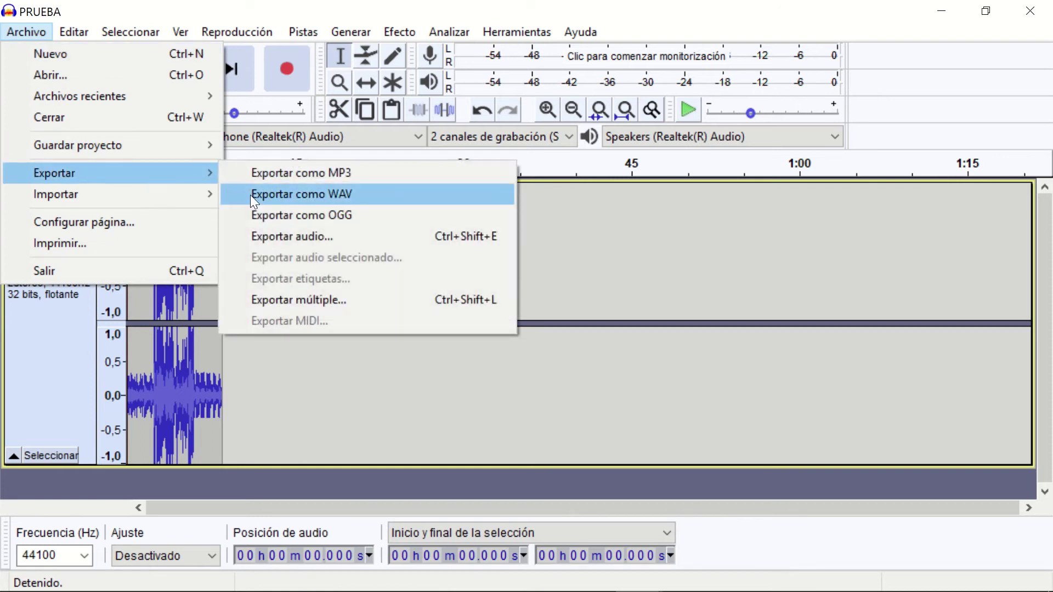
{"action": "left_click", "coordinate": [303, 173]}
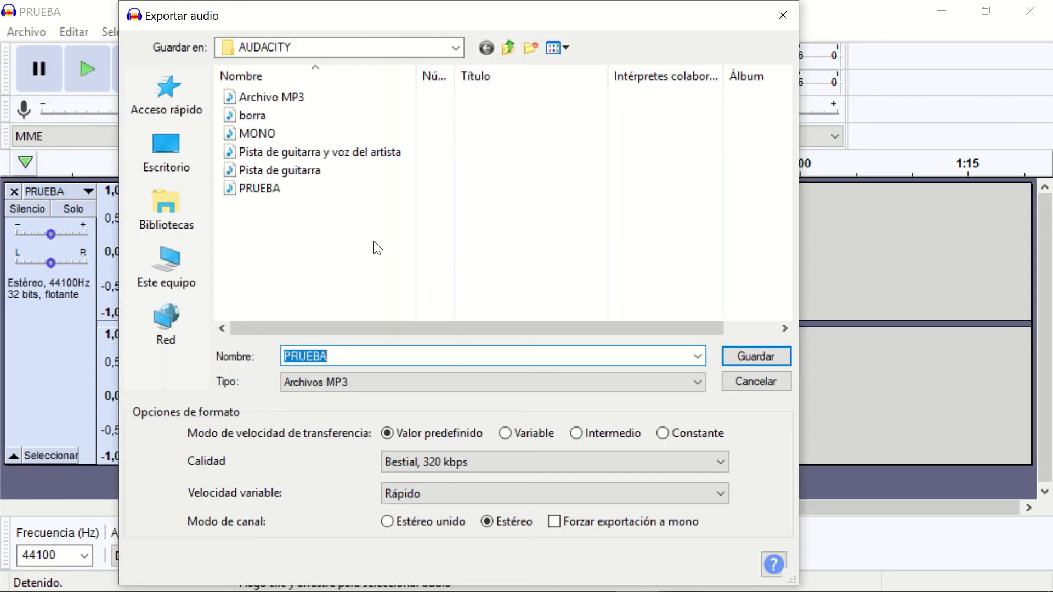
{"action": "left_click", "coordinate": [739, 355]}
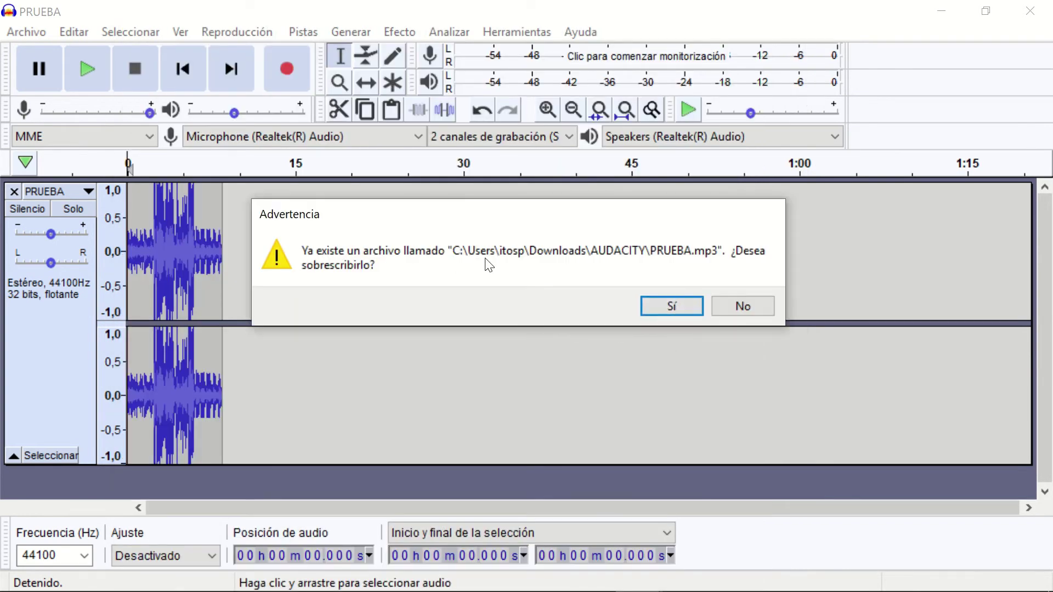
{"action": "left_click", "coordinate": [670, 305]}
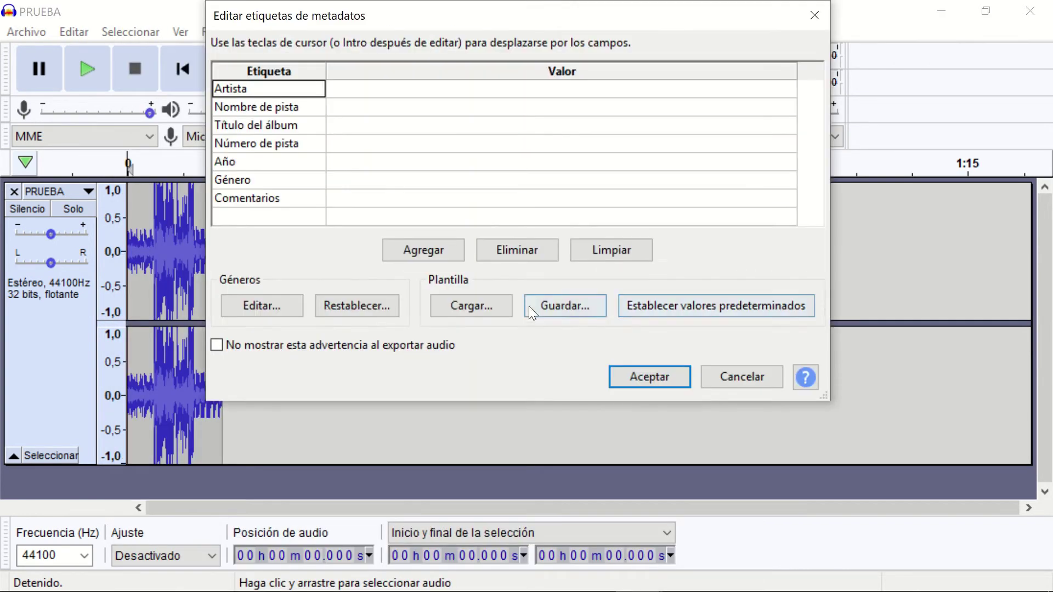
{"action": "left_click", "coordinate": [629, 381]}
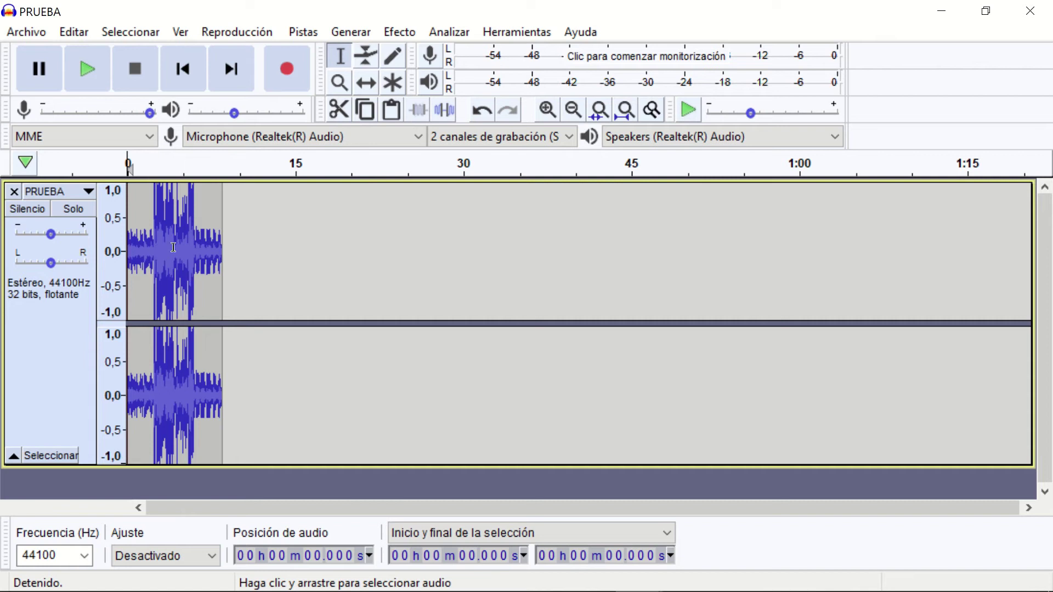
- Close the PRUEBA window without saving and clear the project's solo and mutes by toggling solo on the 02-RI track
{"action": "left_click", "coordinate": [1030, 11]}
{"action": "left_click", "coordinate": [559, 303]}
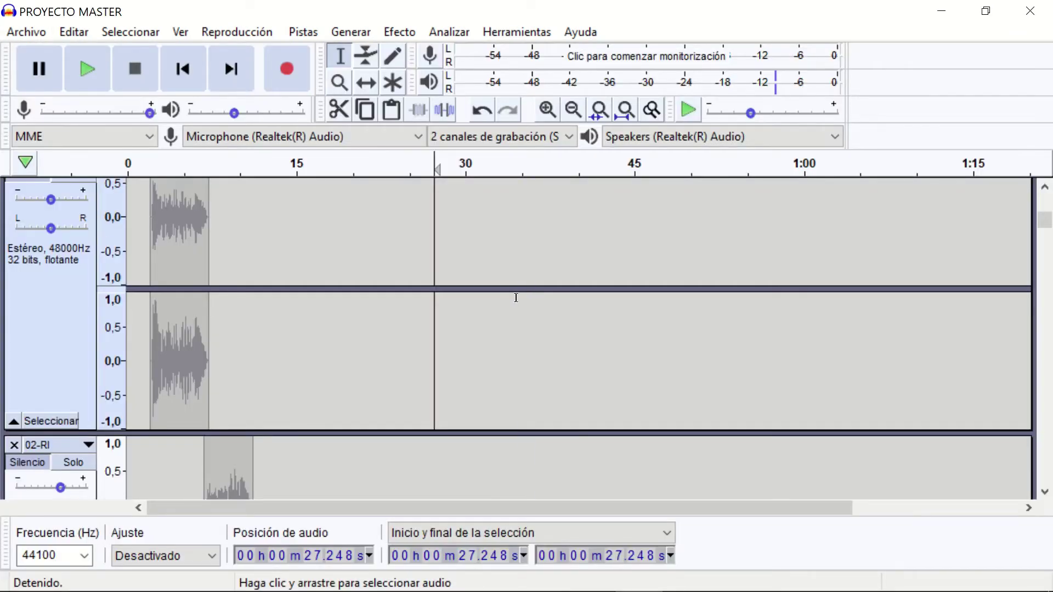
{"action": "left_click", "coordinate": [64, 474]}
{"action": "left_click", "coordinate": [75, 369]}
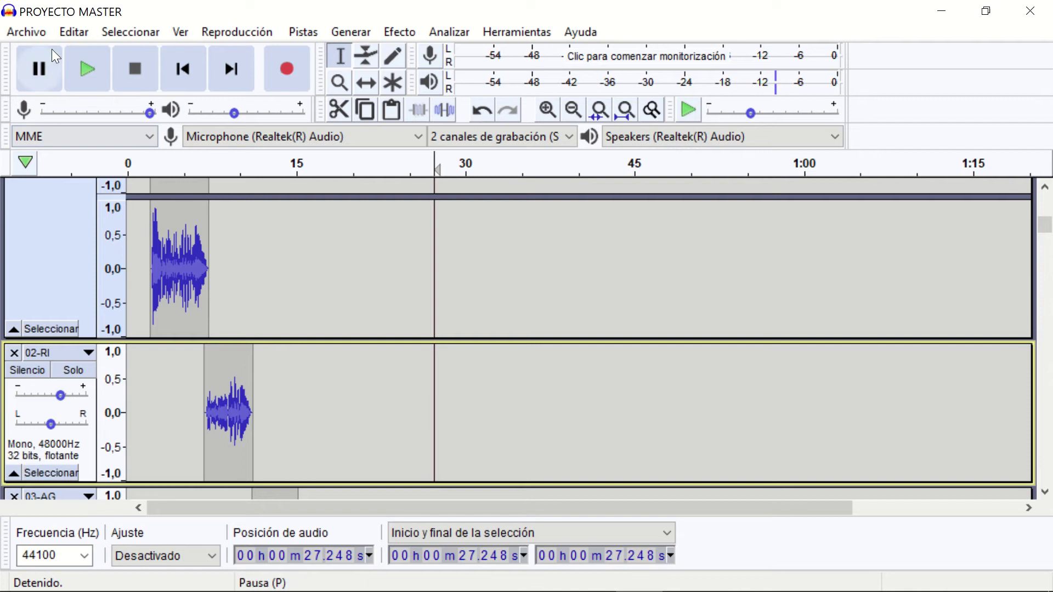
{"action": "left_click", "coordinate": [35, 35]}
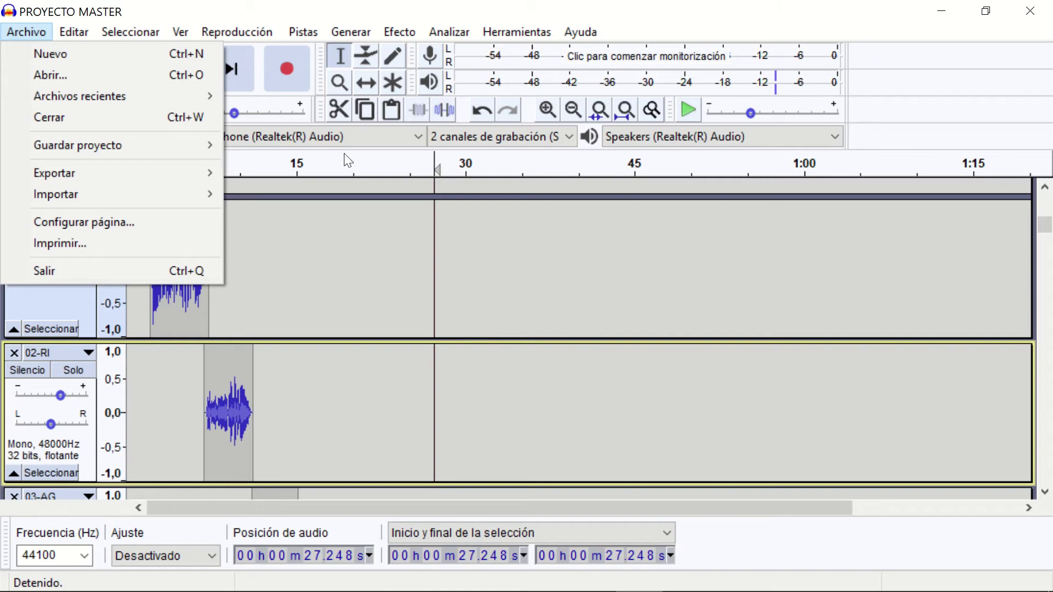
{"action": "left_click", "coordinate": [539, 255]}
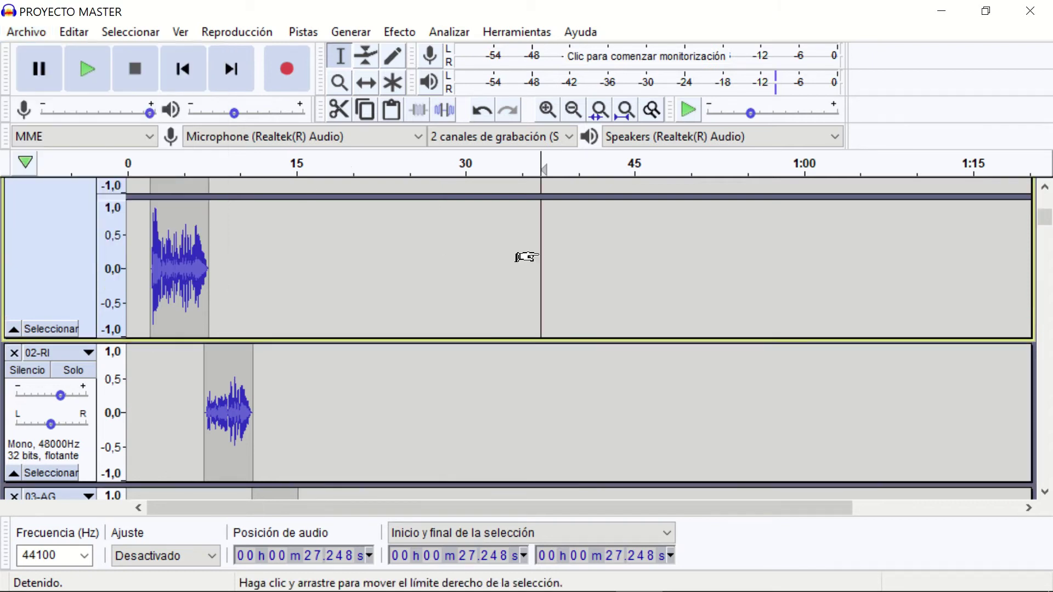
{"action": "scroll", "coordinate": [387, 258], "scroll_direction": "up", "scroll_amount": 5}
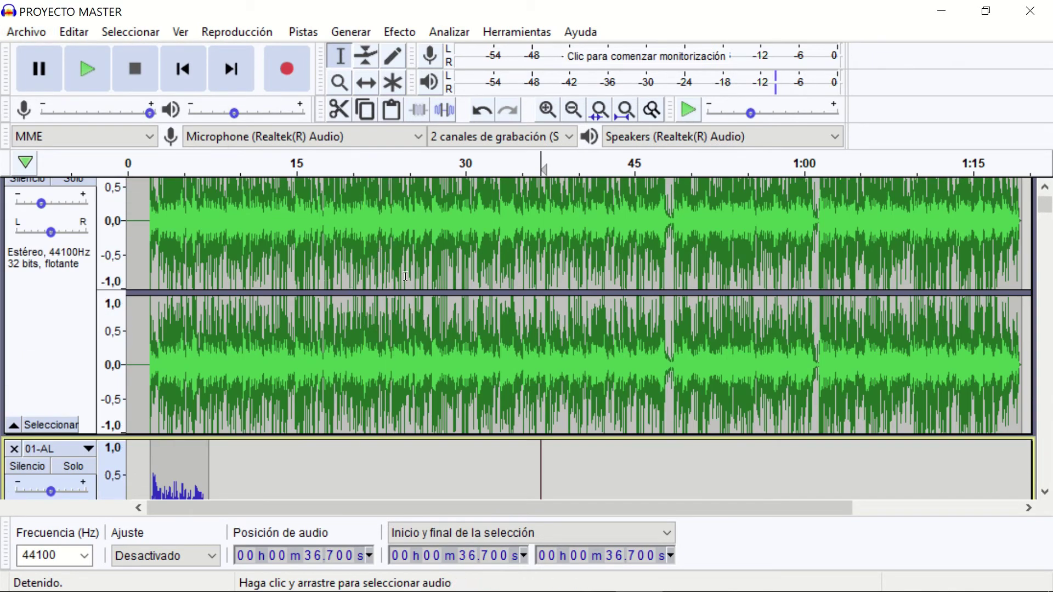
{"action": "scroll", "coordinate": [209, 244], "scroll_direction": "down", "scroll_amount": 3}
- Import the audio of Archivo MP4 (vídeo) from the AUDACITY folder into the project and locate its new track
{"action": "left_click", "coordinate": [31, 33]}
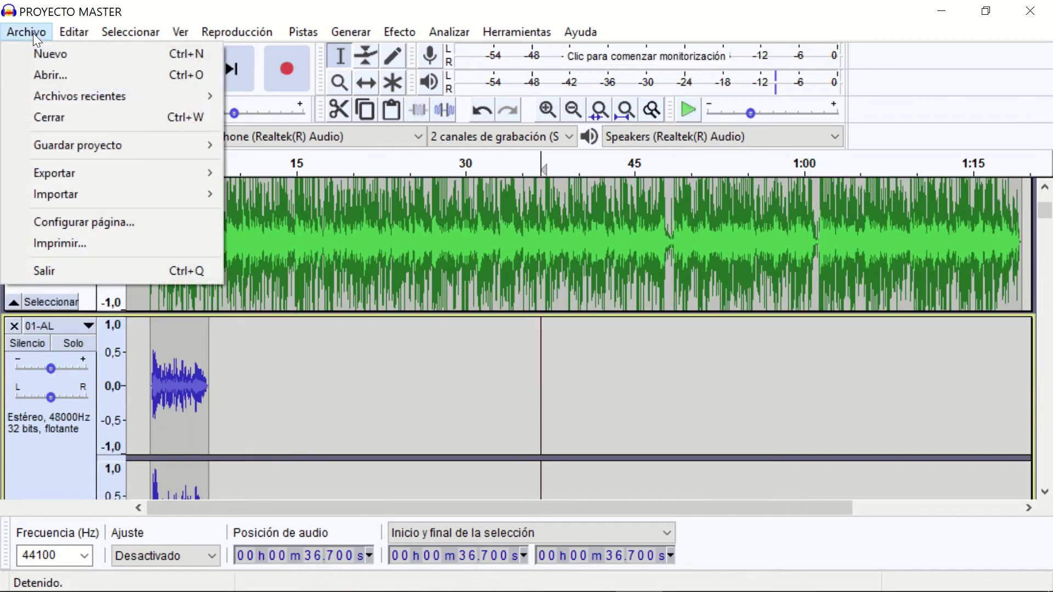
{"action": "mouse_move", "coordinate": [102, 193]}
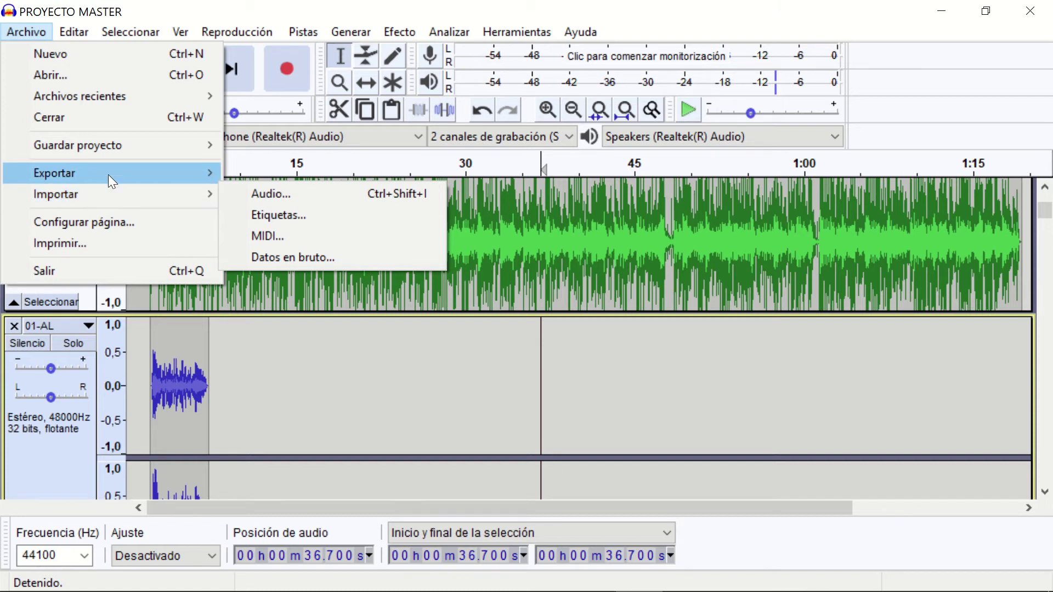
{"action": "left_click", "coordinate": [259, 191]}
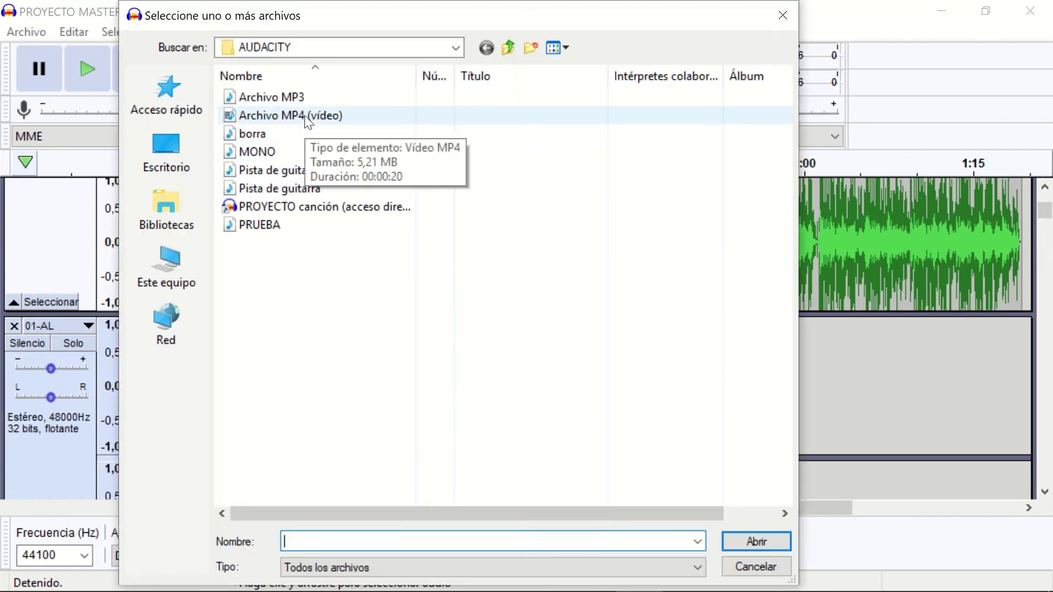
{"action": "left_click", "coordinate": [307, 116]}
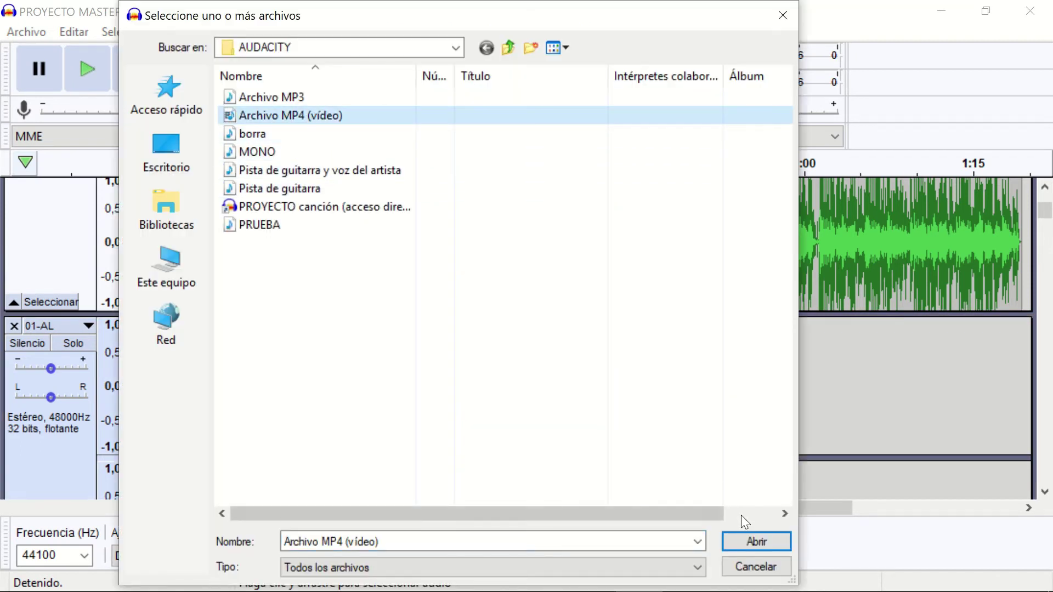
{"action": "left_click", "coordinate": [757, 542]}
{"action": "scroll", "coordinate": [548, 428], "scroll_direction": "up", "scroll_amount": 3}
{"action": "scroll", "coordinate": [537, 420], "scroll_direction": "down", "scroll_amount": 5}
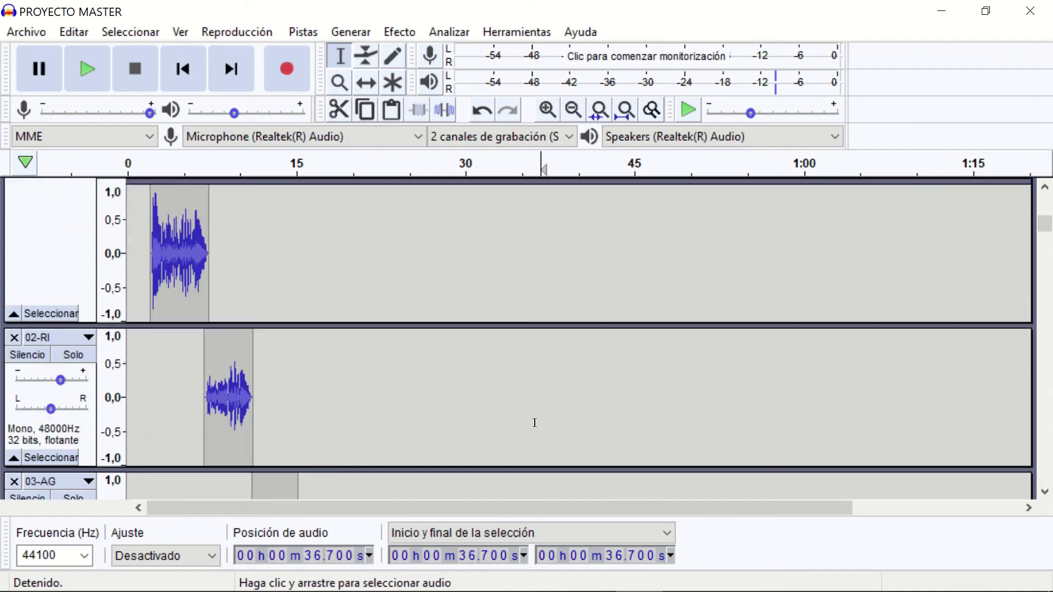
{"action": "scroll", "coordinate": [1043, 229], "scroll_direction": "down", "scroll_amount": 5}
{"action": "scroll", "coordinate": [1042, 310], "scroll_direction": "down", "scroll_amount": 10}
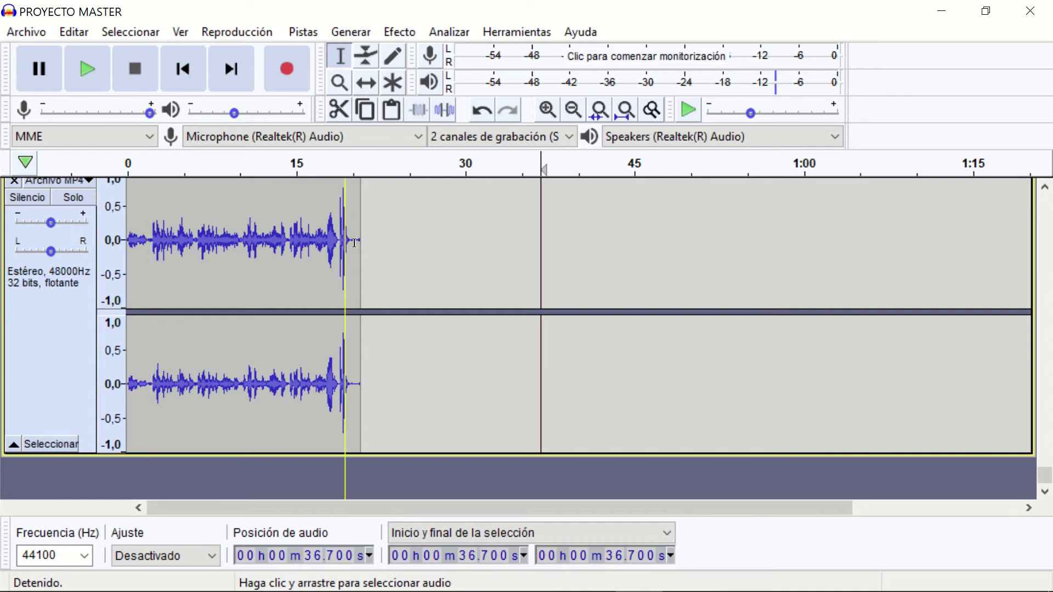
{"action": "scroll", "coordinate": [108, 266], "scroll_direction": "up", "scroll_amount": 1}
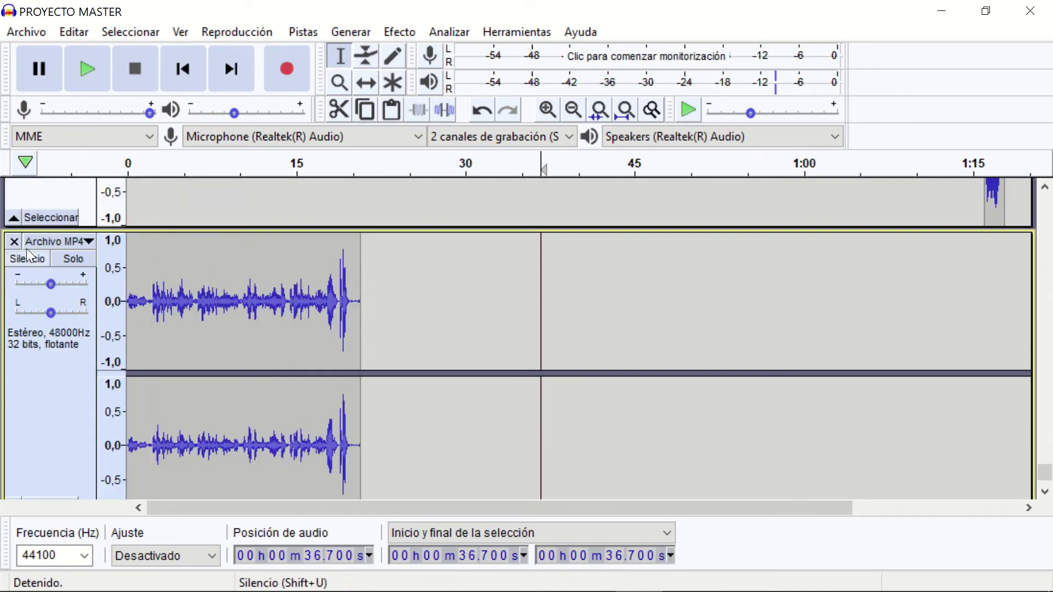
- Remove the imported Archivo MP4 track from the project and return to the guitar track
{"action": "left_click", "coordinate": [15, 241]}
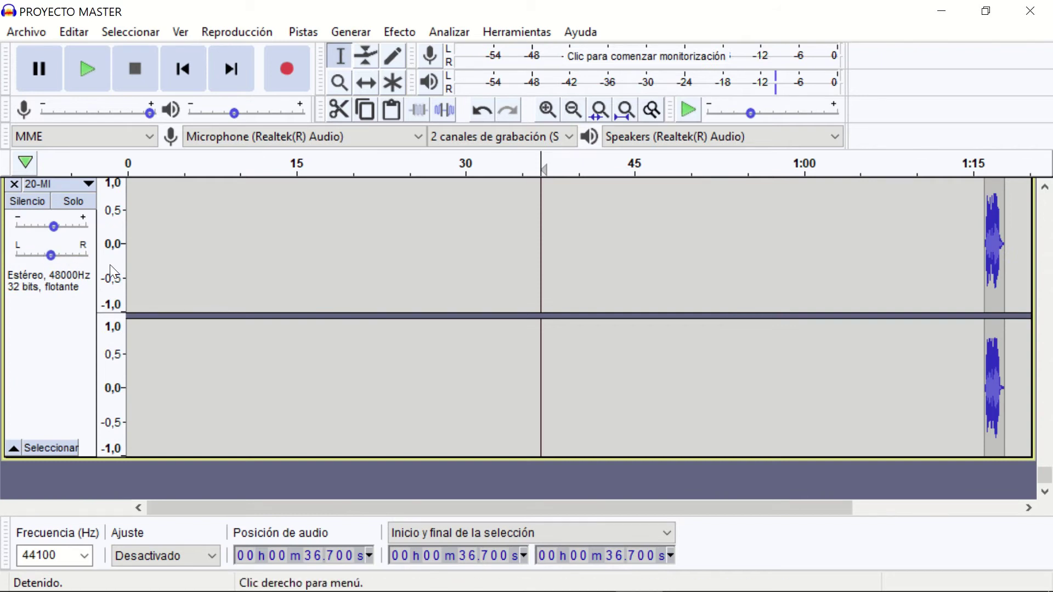
{"action": "scroll", "coordinate": [548, 297], "scroll_direction": "down", "scroll_amount": 10}
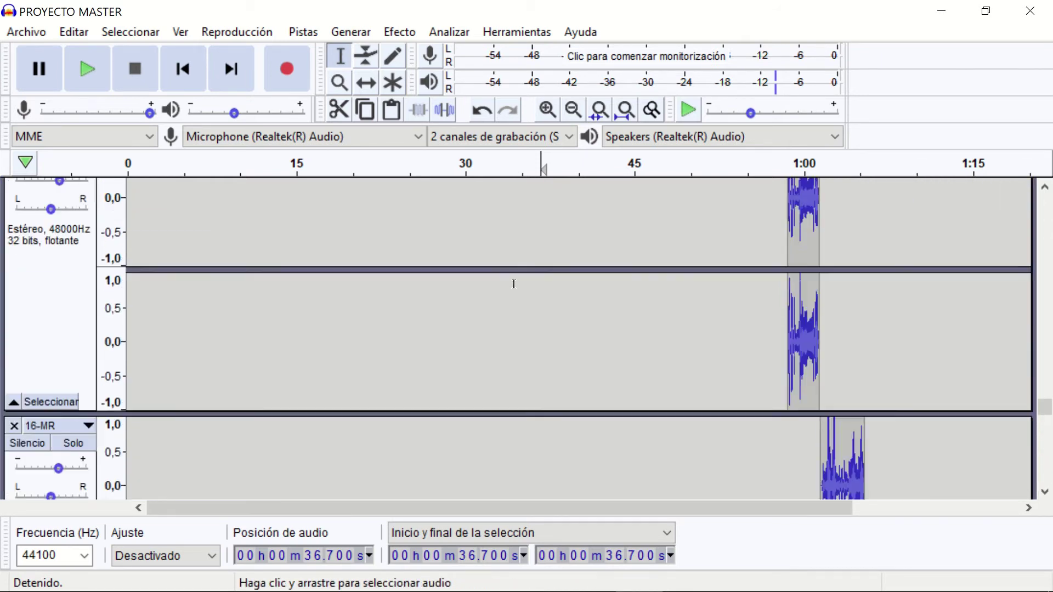
{"action": "left_click_drag", "start_coordinate": [1045, 386], "coordinate": [1045, 189]}
- Examine the guitar track's waveform in close detail around 28.4 s and in full
{"action": "left_click_drag", "start_coordinate": [353, 252], "coordinate": [506, 272]}
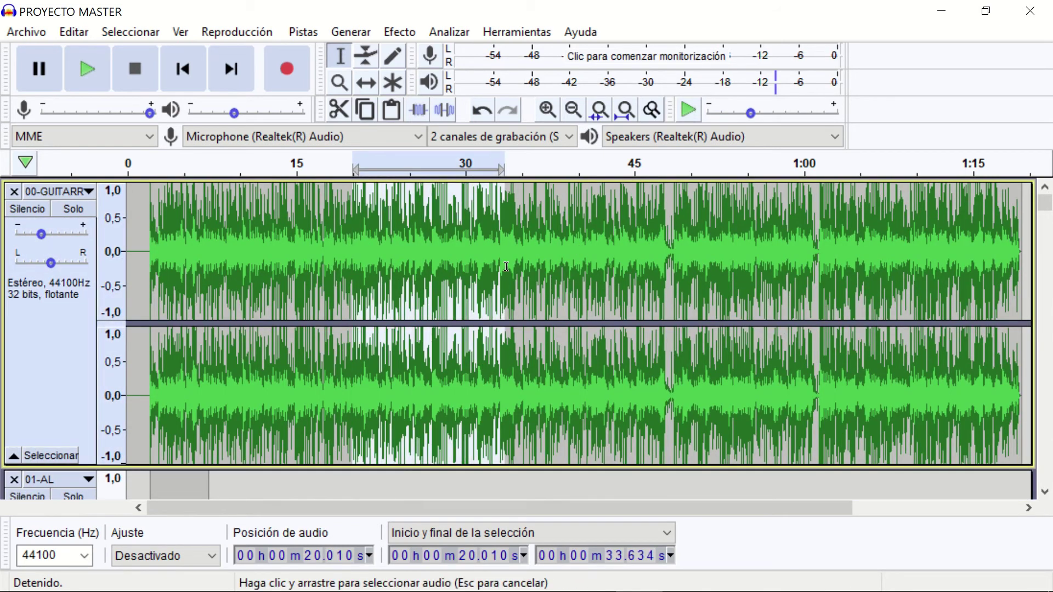
{"action": "left_click", "coordinate": [448, 272]}
{"action": "key", "text": "ctrl+1"}
{"action": "key", "text": "ctrl+1"}
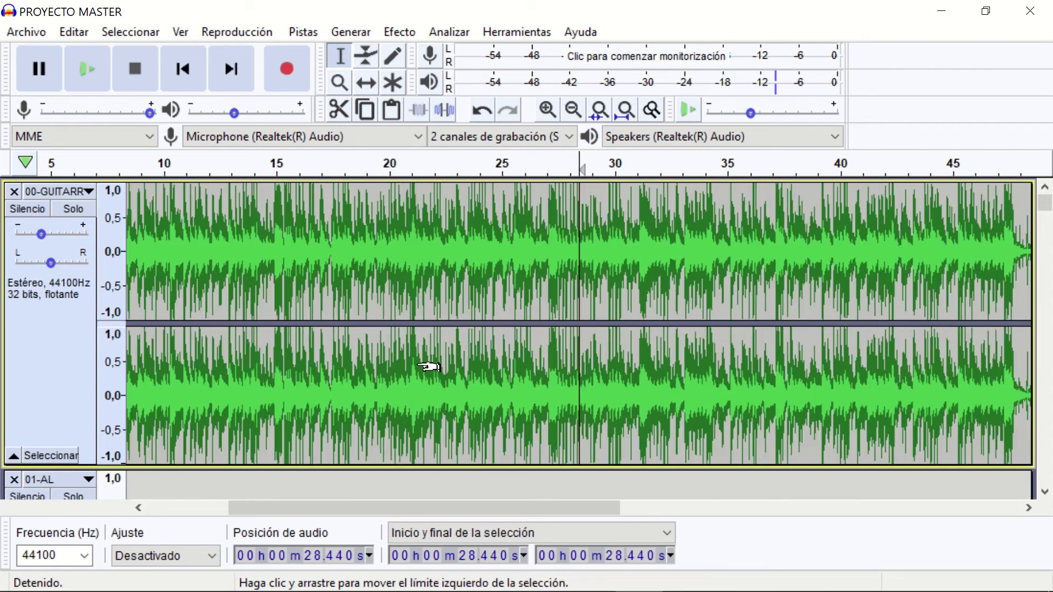
{"action": "key", "text": "ctrl+1"}
{"action": "key", "text": "ctrl+1"}
{"action": "key", "text": "ctrl+1"}
{"action": "key", "text": "ctrl+1"}
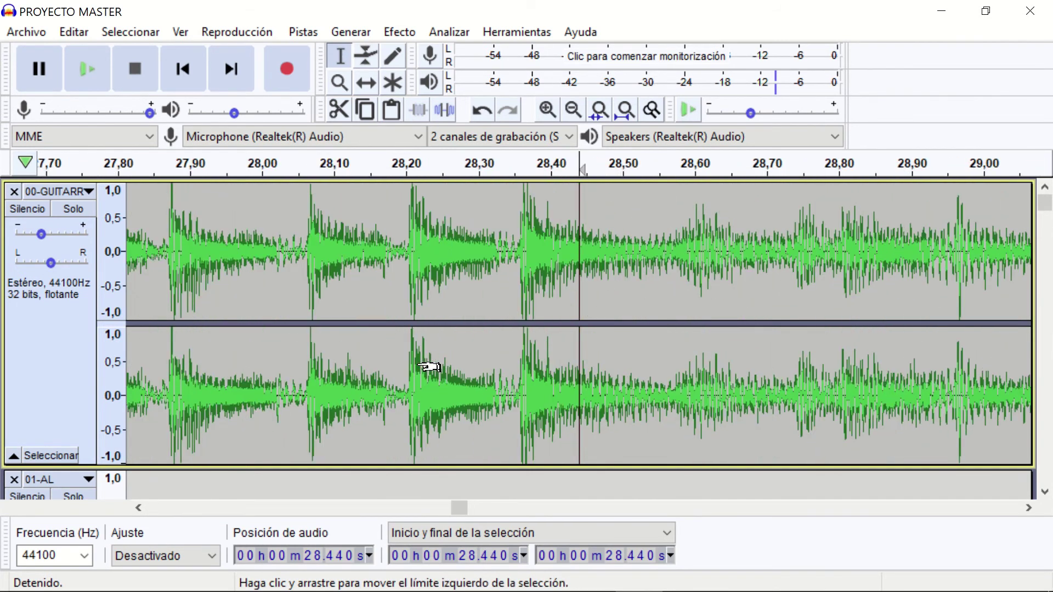
{"action": "key", "text": "ctrl+3"}
{"action": "key", "text": "ctrl+3"}
{"action": "key", "text": "ctrl+3"}
{"action": "key", "text": "ctrl+3"}
{"action": "key", "text": "ctrl+3"}
{"action": "key", "text": "ctrl+3"}
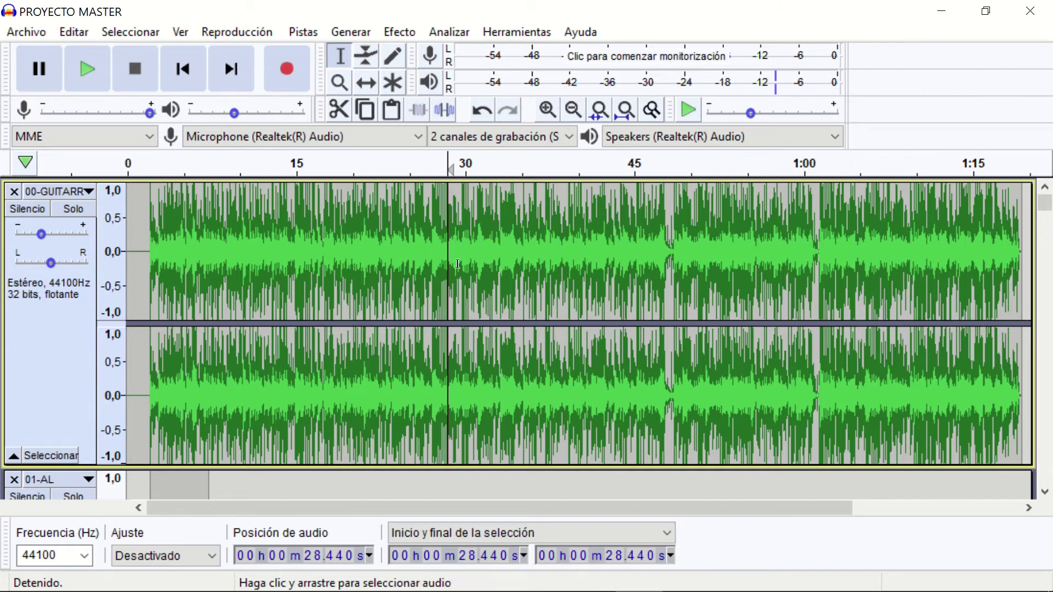
- Delete the guitar track's audio from the start to a cursor placed at about 18.3 s, and undo the deletion
{"action": "left_click", "coordinate": [334, 257]}
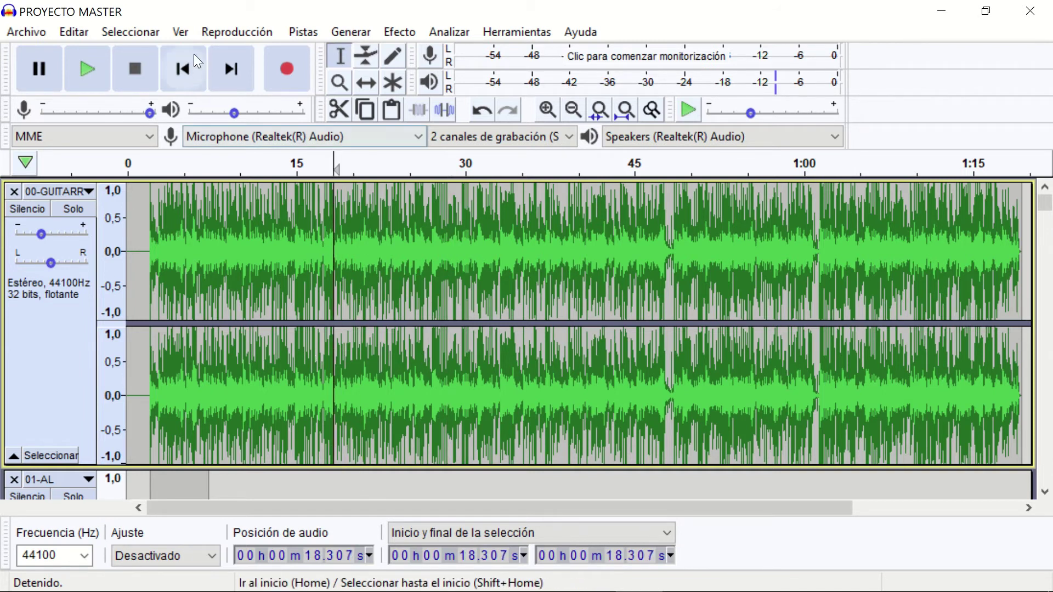
{"action": "left_click", "coordinate": [134, 28]}
{"action": "mouse_move", "coordinate": [172, 117]}
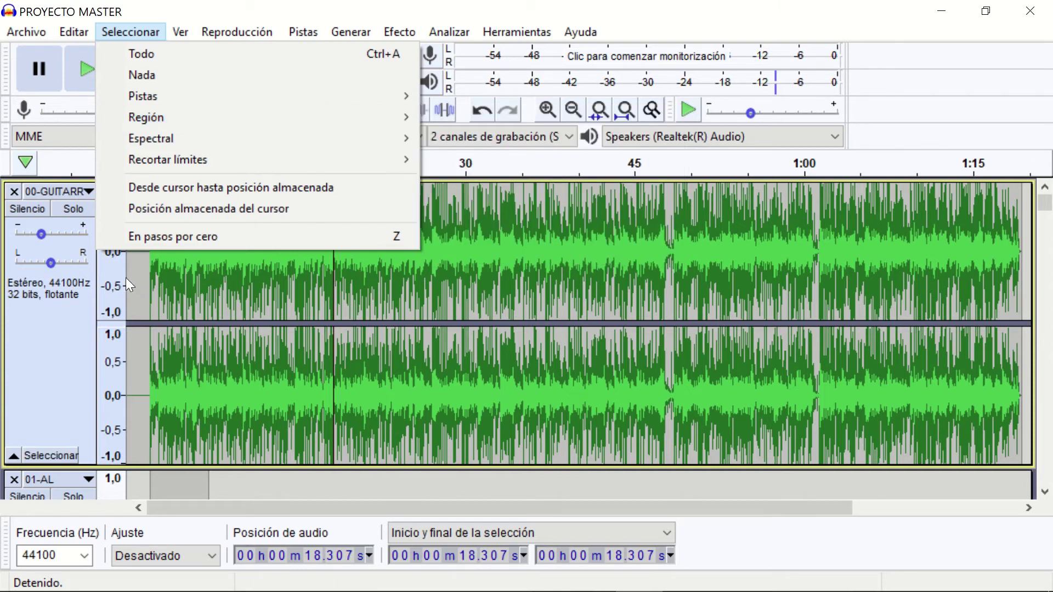
{"action": "mouse_move", "coordinate": [328, 121]}
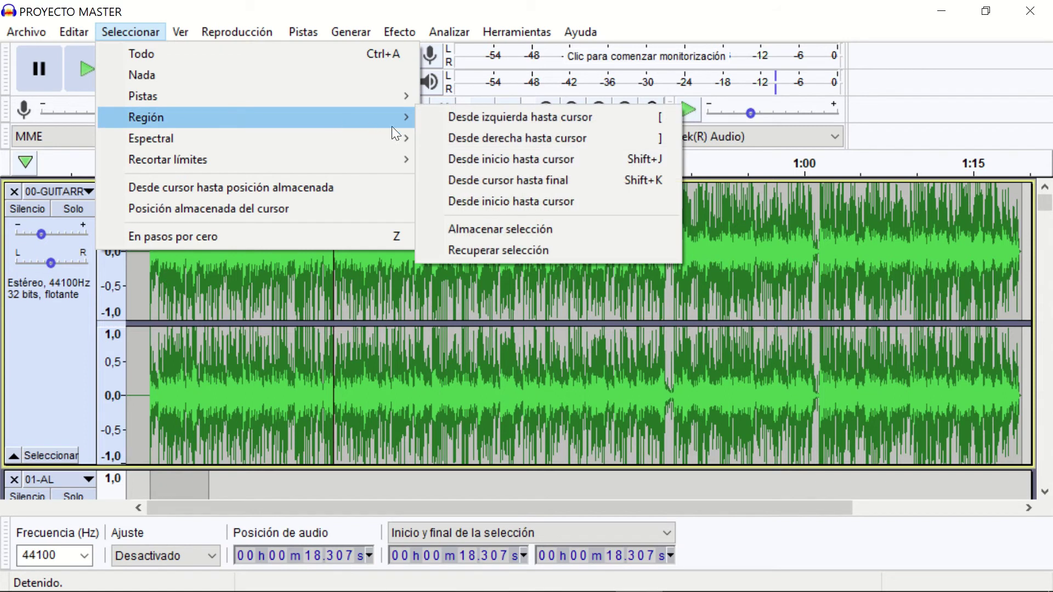
{"action": "left_click", "coordinate": [500, 161]}
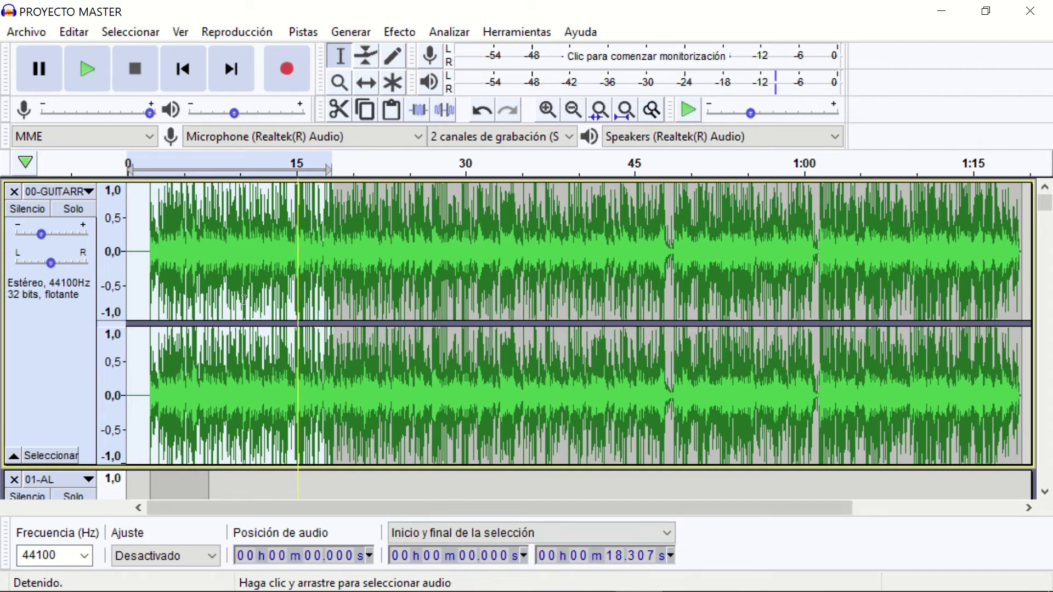
{"action": "key", "text": "Delete"}
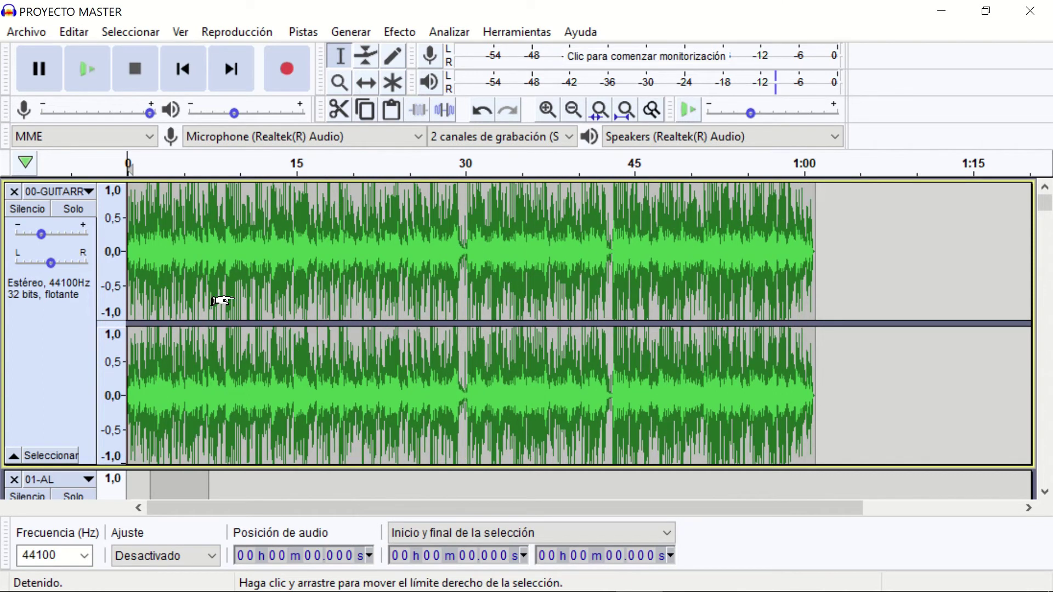
{"action": "key", "text": "ctrl+z"}
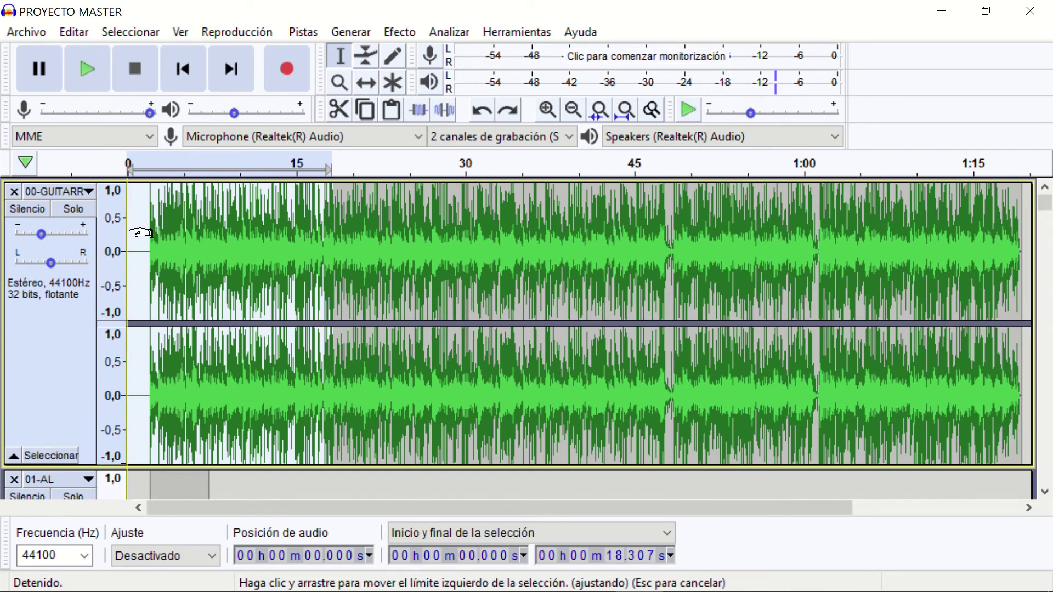
- Select all the project's audio, and replace that with a guitar track selection from about 17.7 s to 32.9 s
{"action": "left_click", "coordinate": [418, 259]}
{"action": "key", "text": "ctrl+a"}
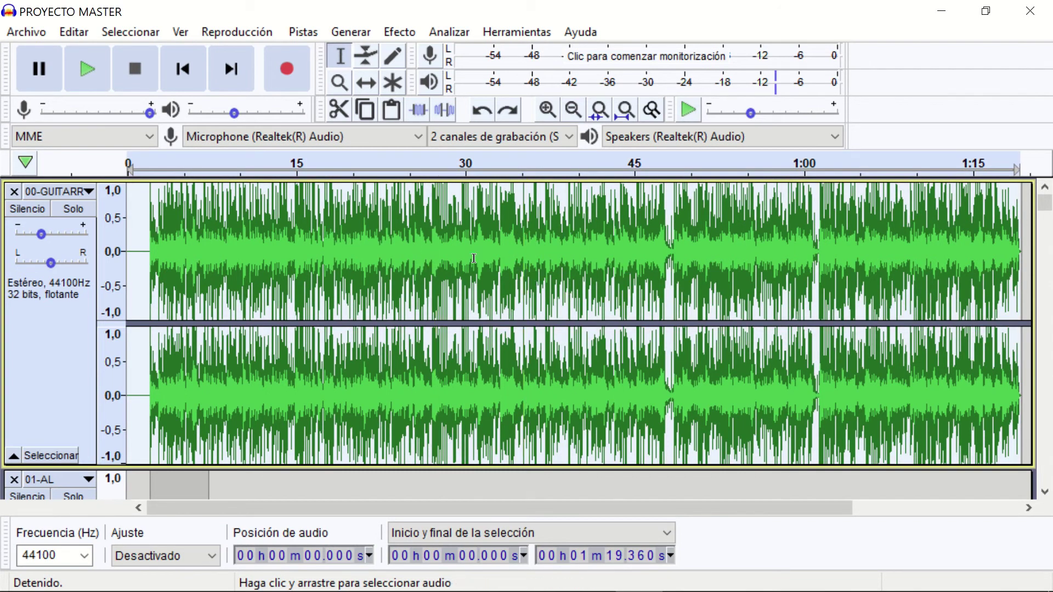
{"action": "left_click", "coordinate": [328, 254]}
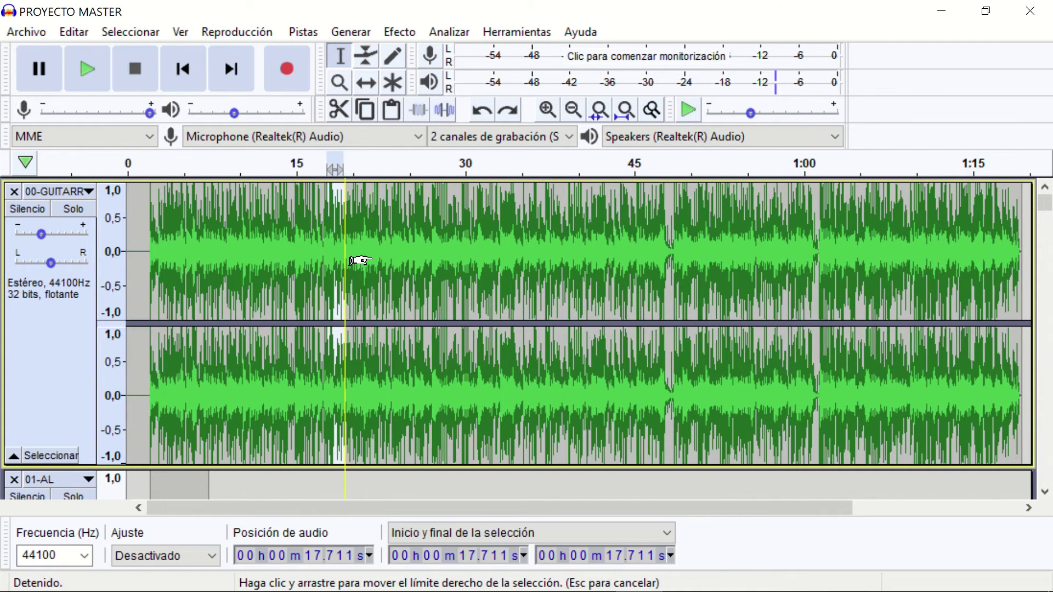
{"action": "left_click_drag", "start_coordinate": [351, 261], "coordinate": [496, 262]}
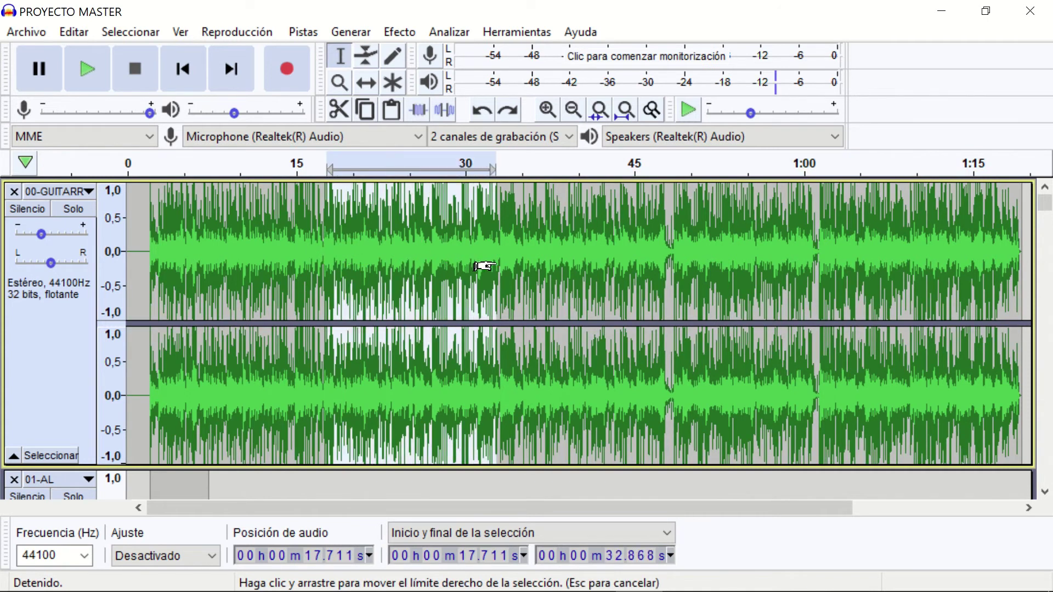
- Apply Amplify to the entire guitar track with -0,425 dB amplification and a new peak amplitude of 0,0 dB
{"action": "double_click", "coordinate": [549, 270]}
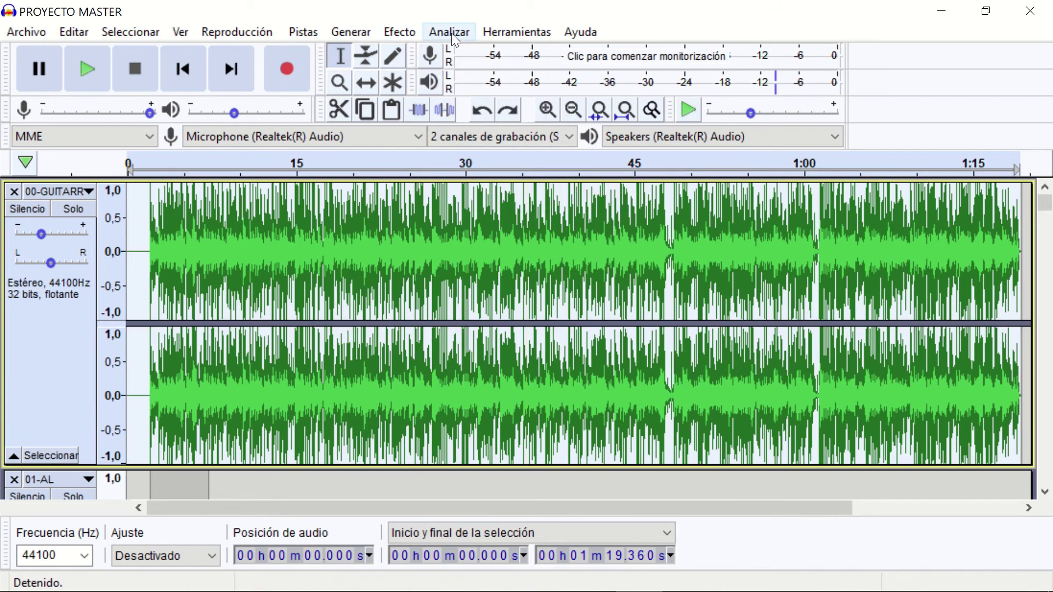
{"action": "left_click", "coordinate": [400, 33]}
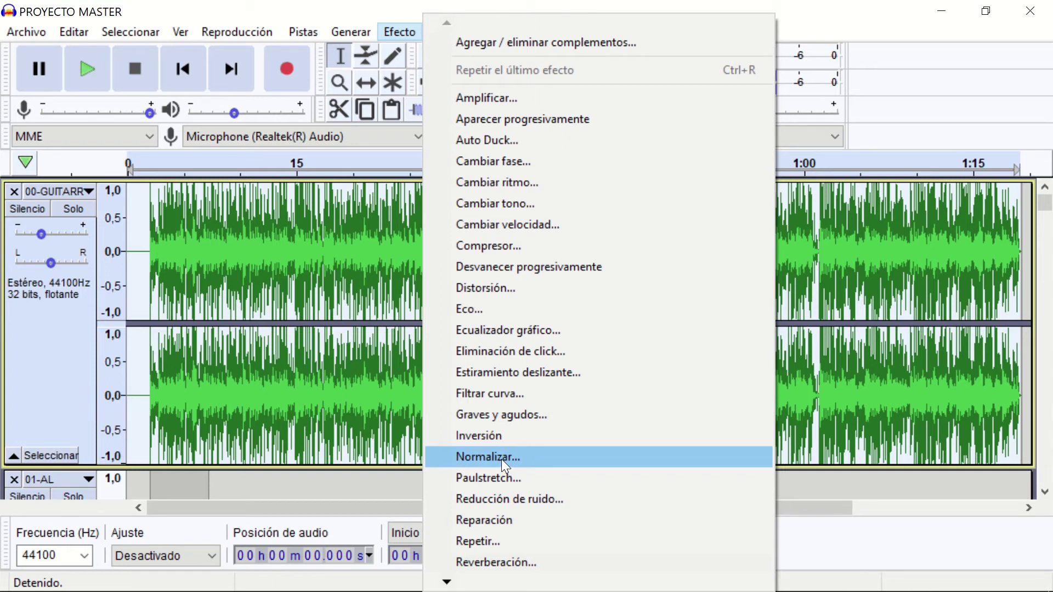
{"action": "left_click", "coordinate": [462, 98]}
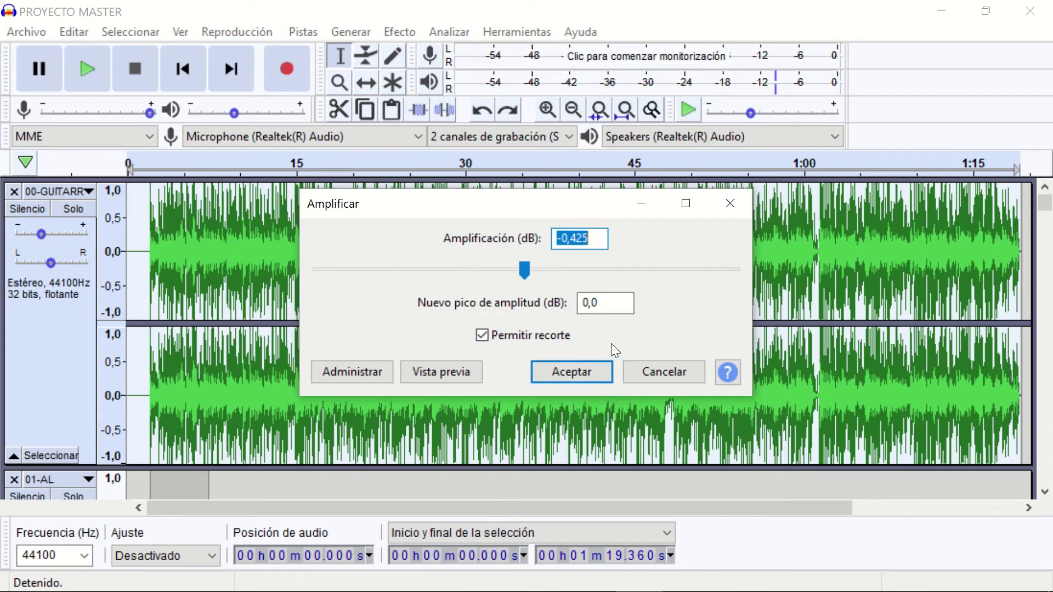
{"action": "left_click", "coordinate": [572, 370]}
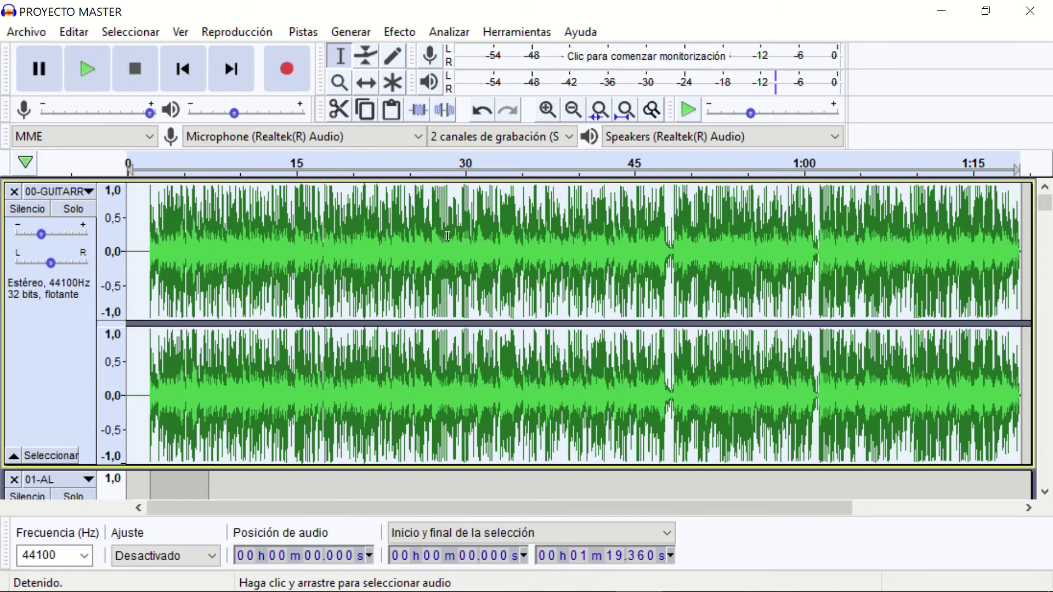
- Insert 2 seconds of silence into the guitar track at about 18.97 s
{"action": "left_click", "coordinate": [340, 245]}
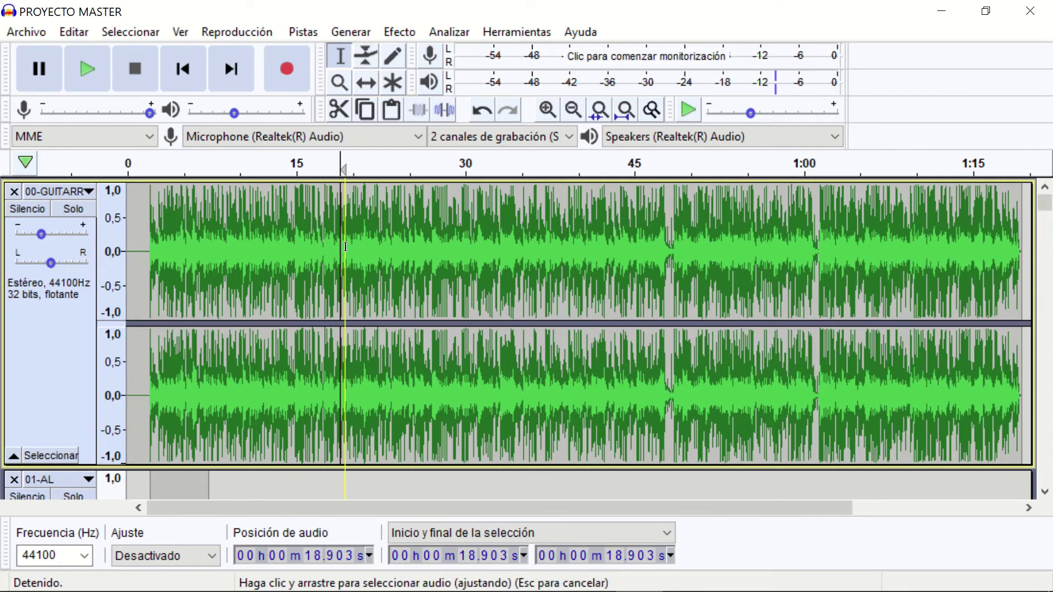
{"action": "scroll", "coordinate": [353, 248], "scroll_direction": "up", "scroll_amount": 3}
{"action": "scroll", "coordinate": [357, 250], "scroll_direction": "up", "scroll_amount": 1}
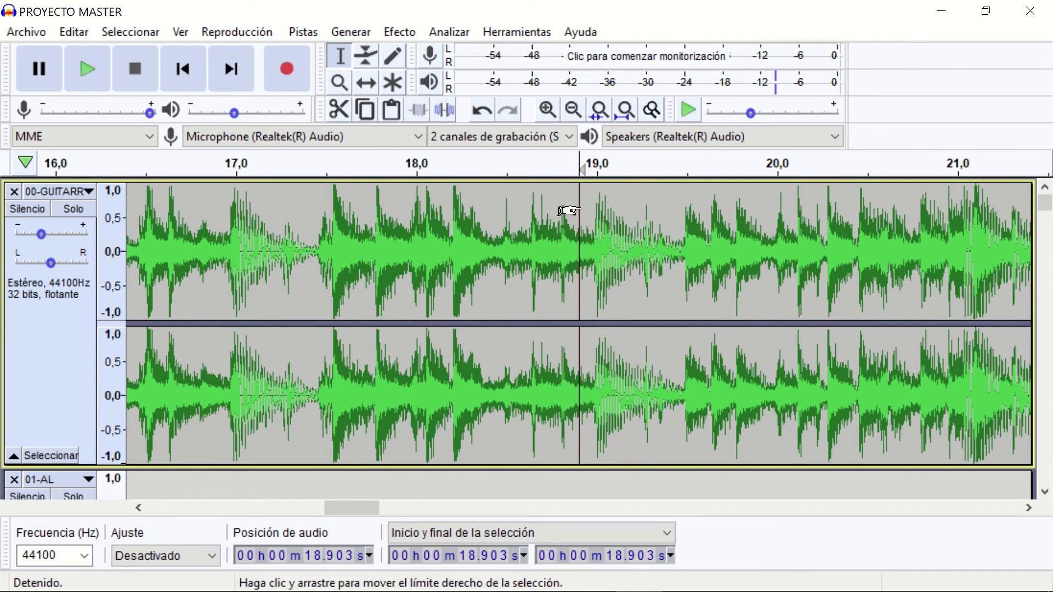
{"action": "left_click", "coordinate": [592, 240]}
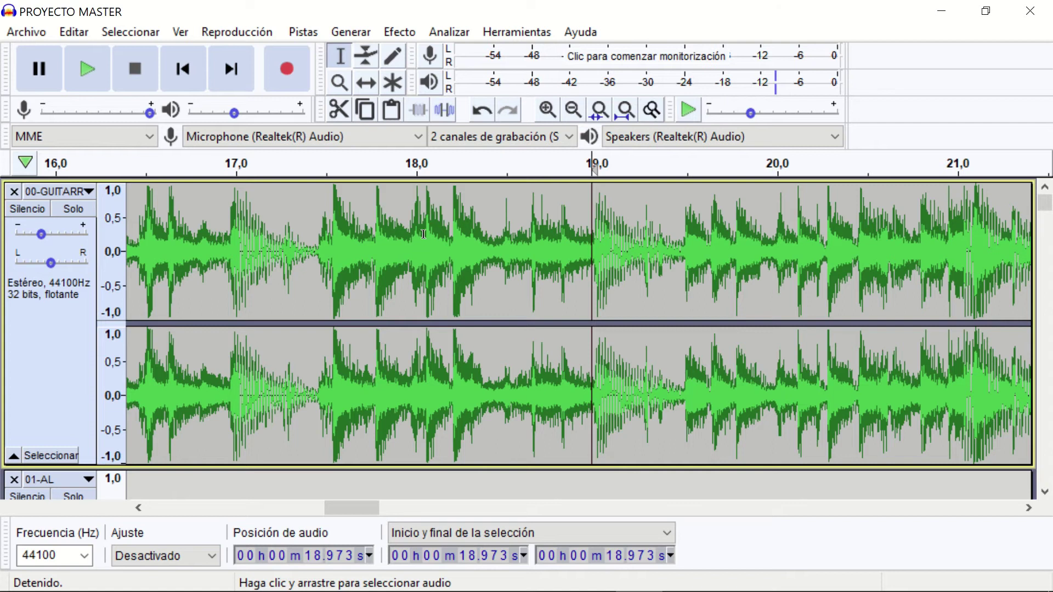
{"action": "left_click", "coordinate": [348, 31]}
{"action": "left_click", "coordinate": [390, 130]}
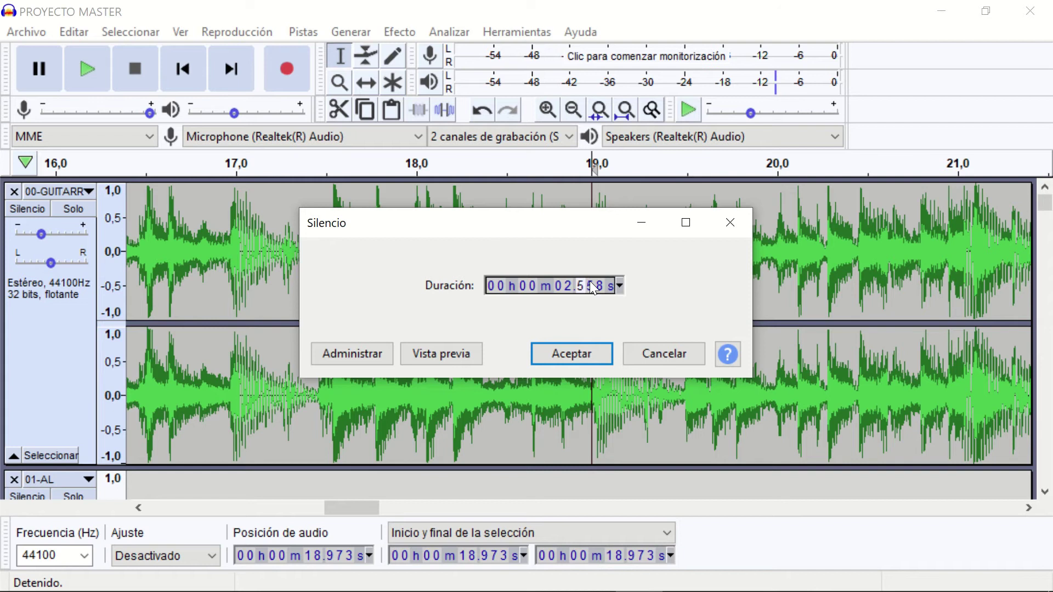
{"action": "type", "text": "000"}
{"action": "left_click", "coordinate": [582, 349]}
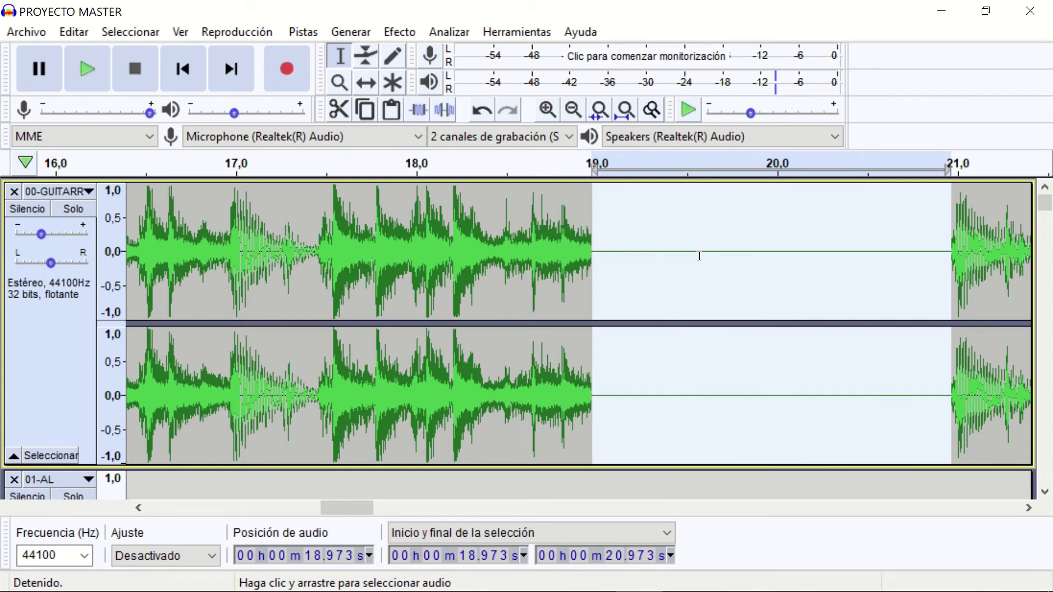
{"action": "key", "text": "ctrl+3"}
{"action": "key", "text": "ctrl+3"}
{"action": "key", "text": "ctrl+3"}
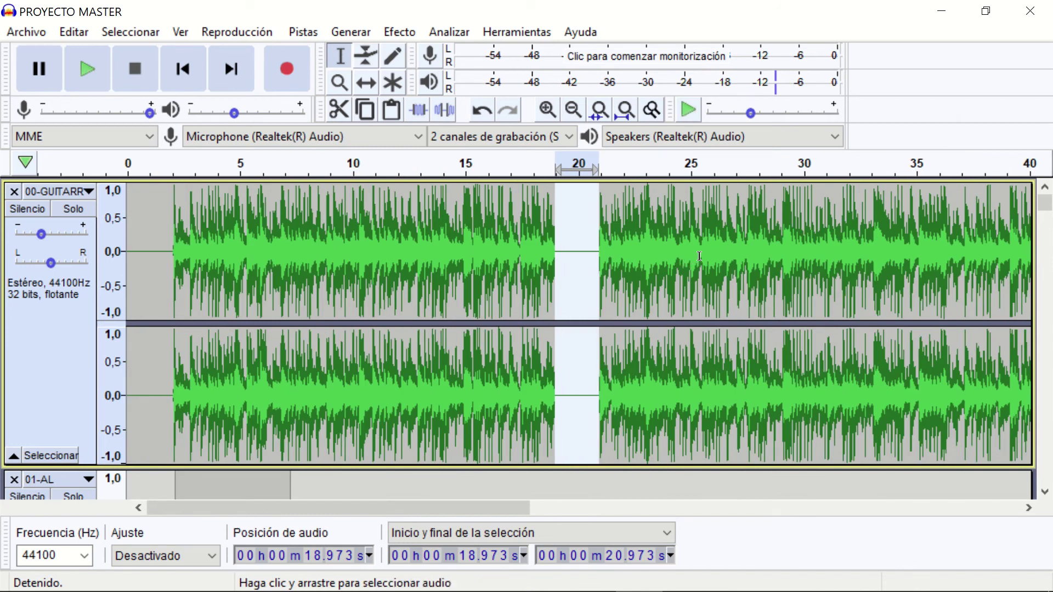
- Replace the guitar track's audio from about 6.43 s to 10.05 s with generated silence of the same duration
{"action": "left_click_drag", "start_coordinate": [272, 240], "coordinate": [354, 261]}
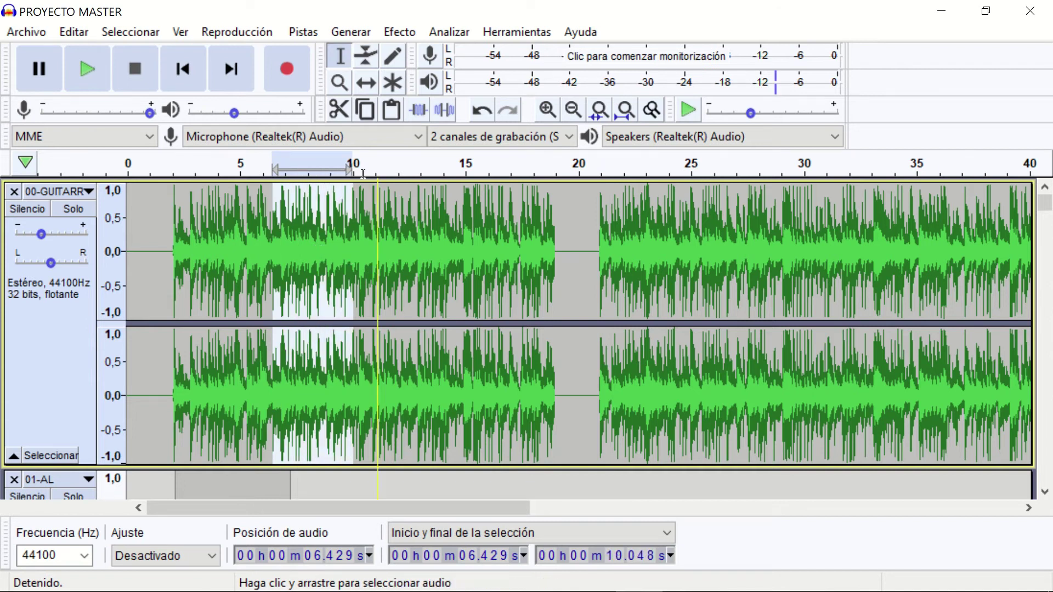
{"action": "left_click", "coordinate": [347, 33]}
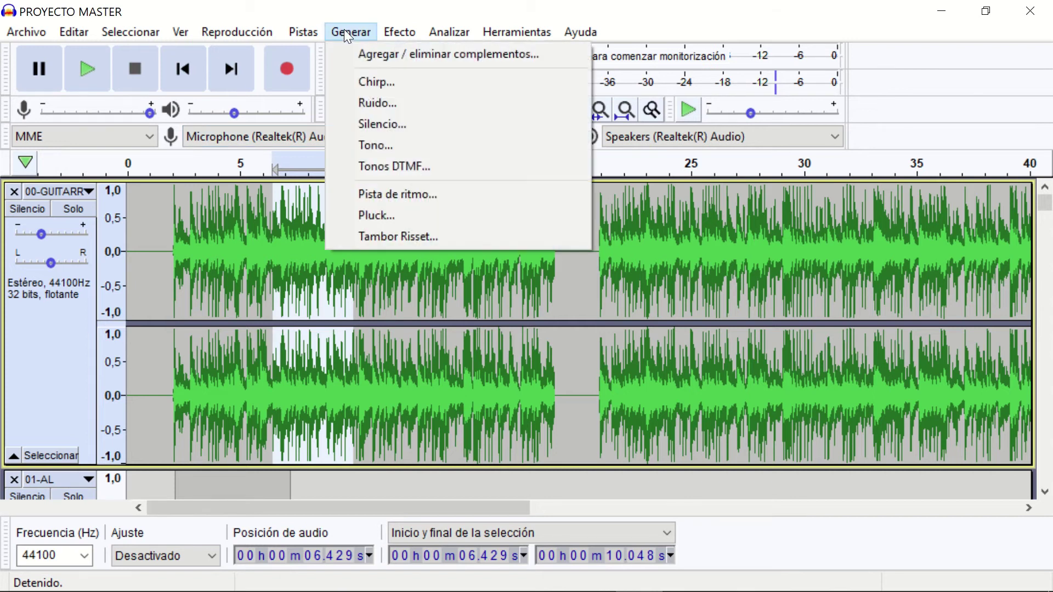
{"action": "left_click", "coordinate": [376, 123]}
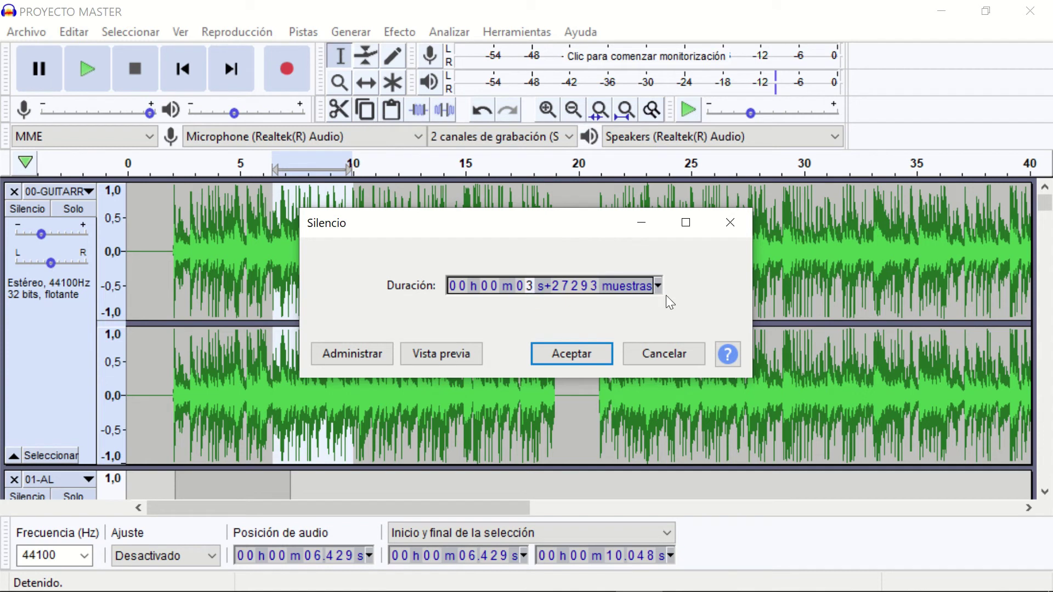
{"action": "left_click", "coordinate": [574, 354]}
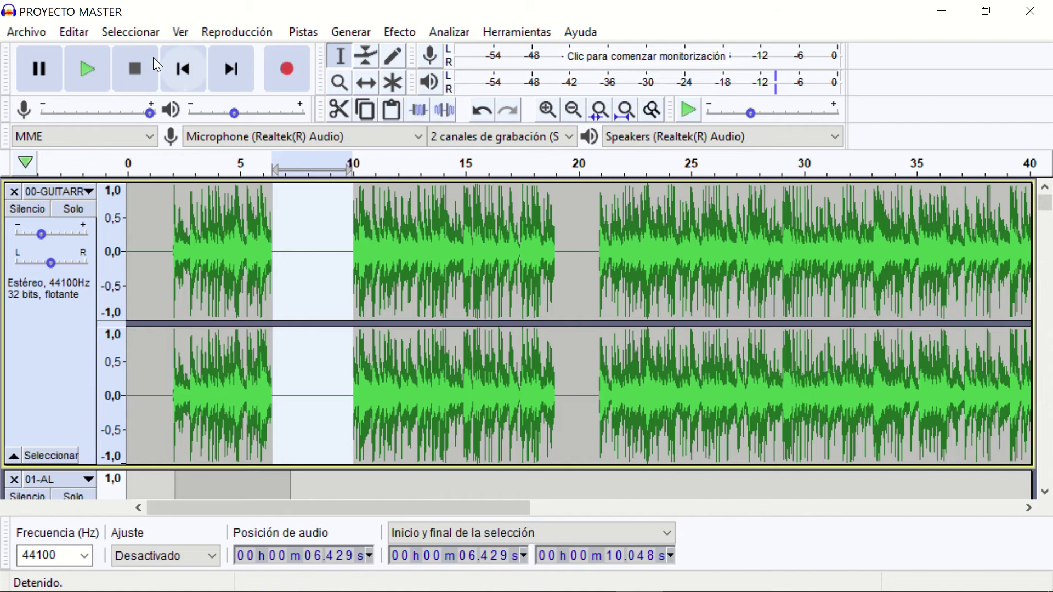
- Set the time selection to start at 8.000 s and end at 15.525 s
{"action": "left_click", "coordinate": [134, 33]}
{"action": "mouse_move", "coordinate": [165, 117]}
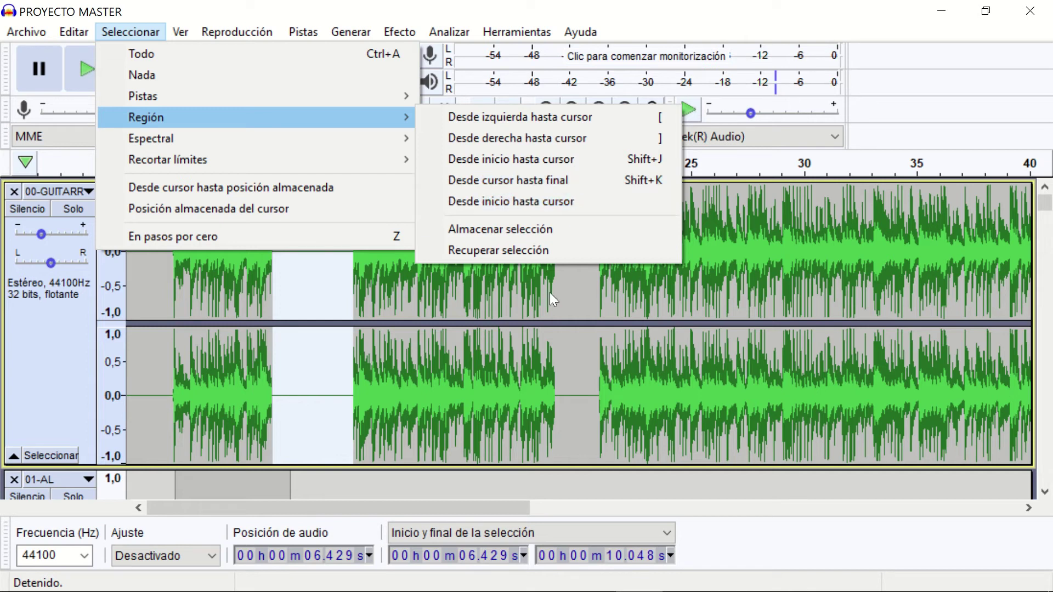
{"action": "left_click", "coordinate": [471, 556]}
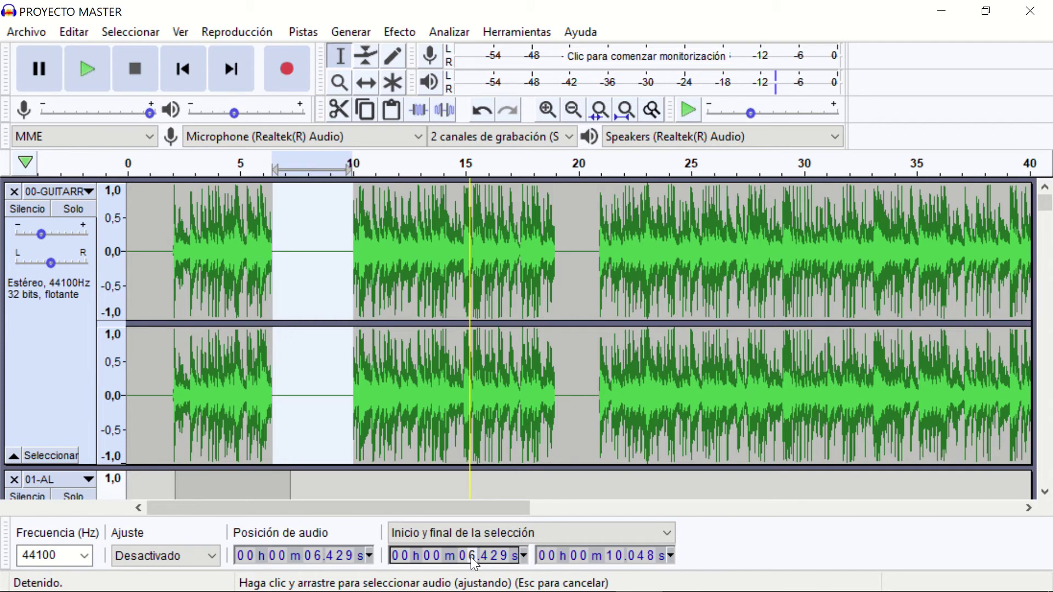
{"action": "type", "text": "8."}
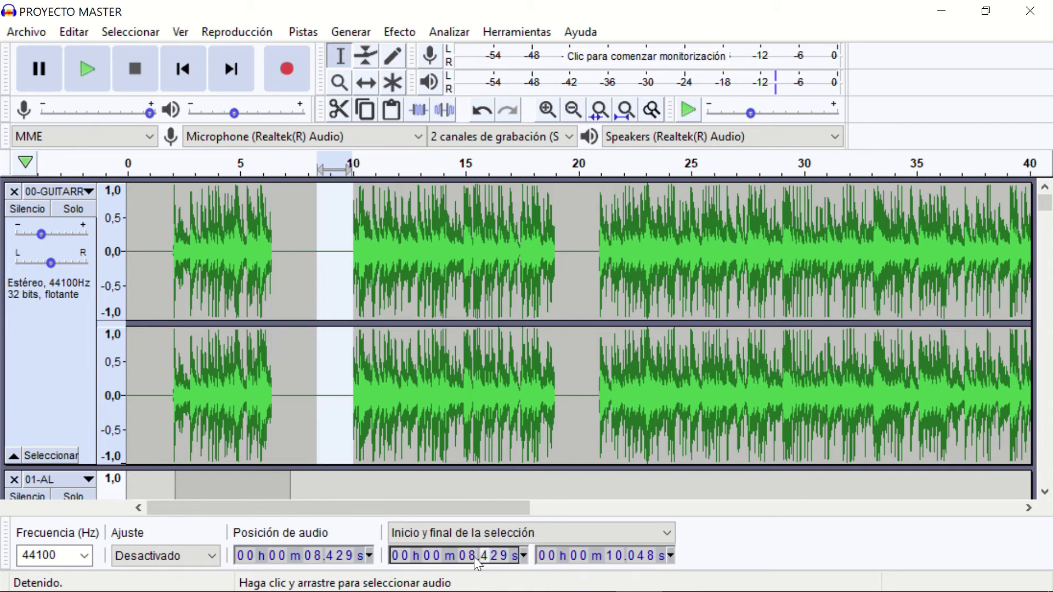
{"action": "type", "text": "000"}
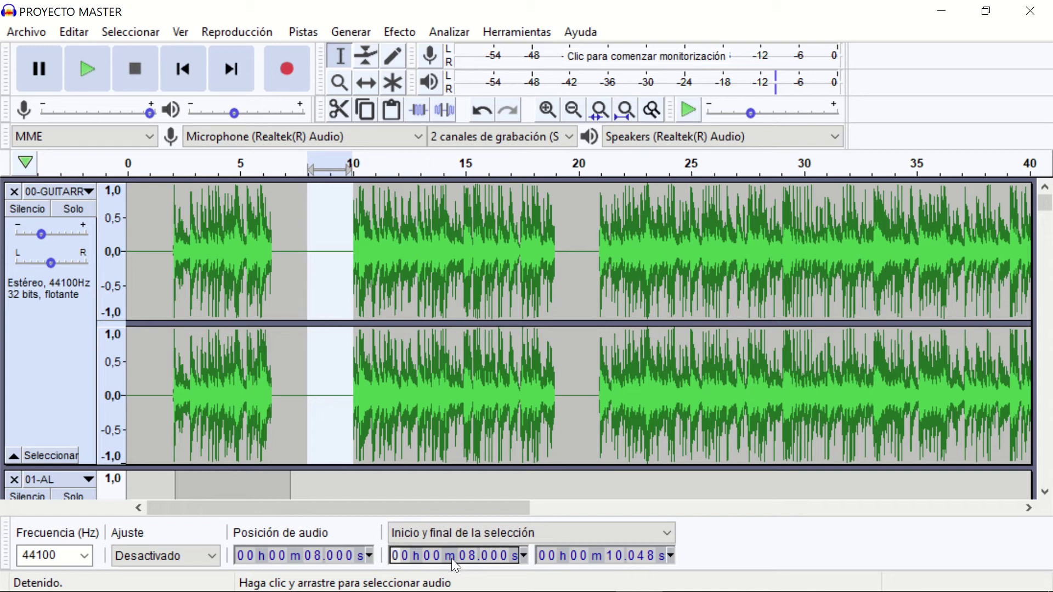
{"action": "left_click", "coordinate": [620, 557]}
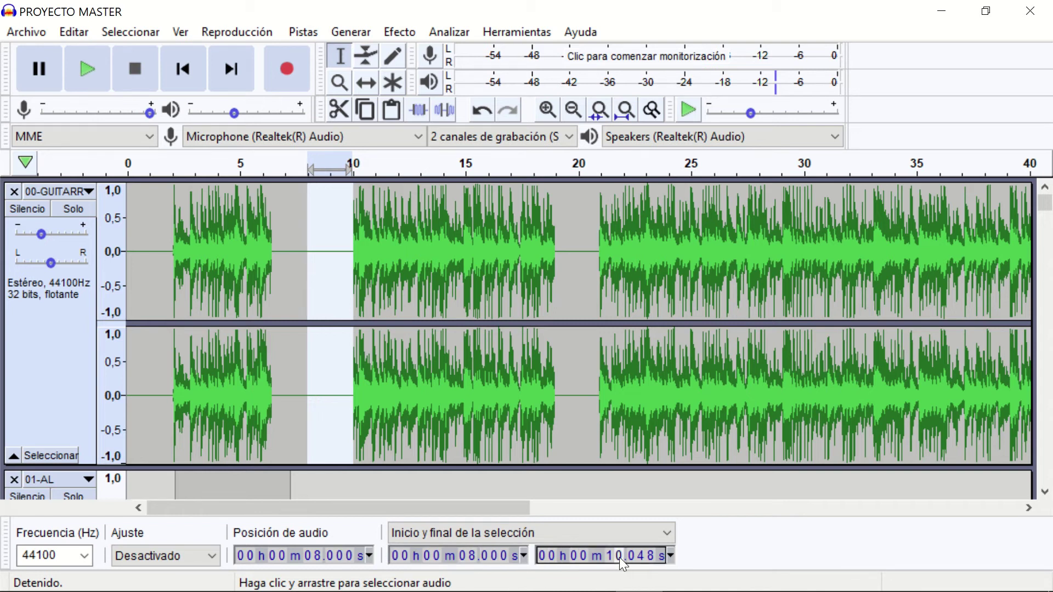
{"action": "type", "text": "5525"}
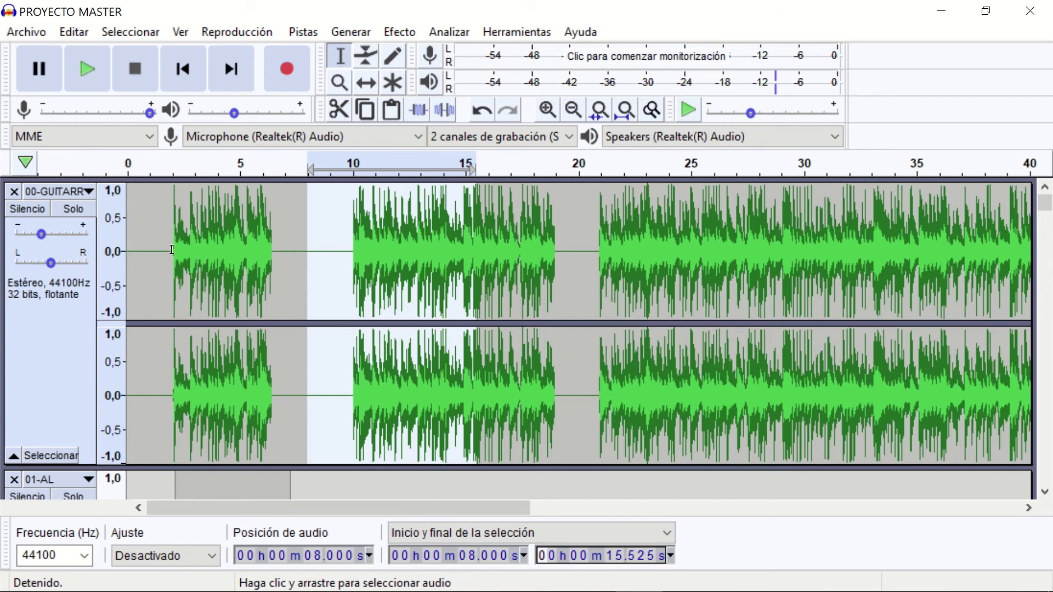
- Delete the silence at the very start of the guitar track, including the small remainder before the first note
{"action": "left_click_drag", "start_coordinate": [174, 251], "coordinate": [125, 252]}
{"action": "key", "text": "Delete"}
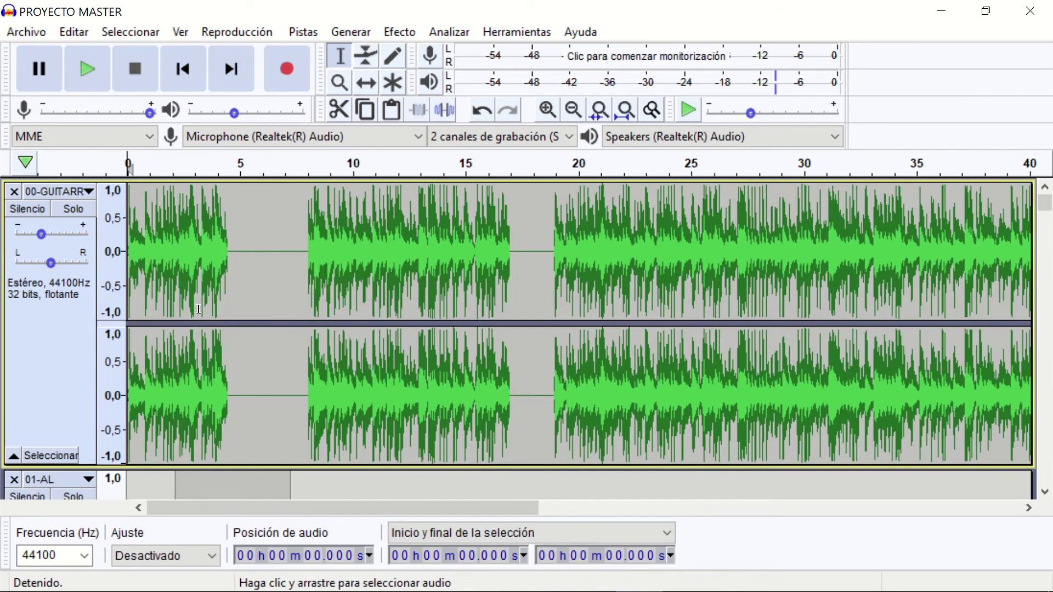
{"action": "key", "text": "ctrl+1"}
{"action": "key", "text": "ctrl+1"}
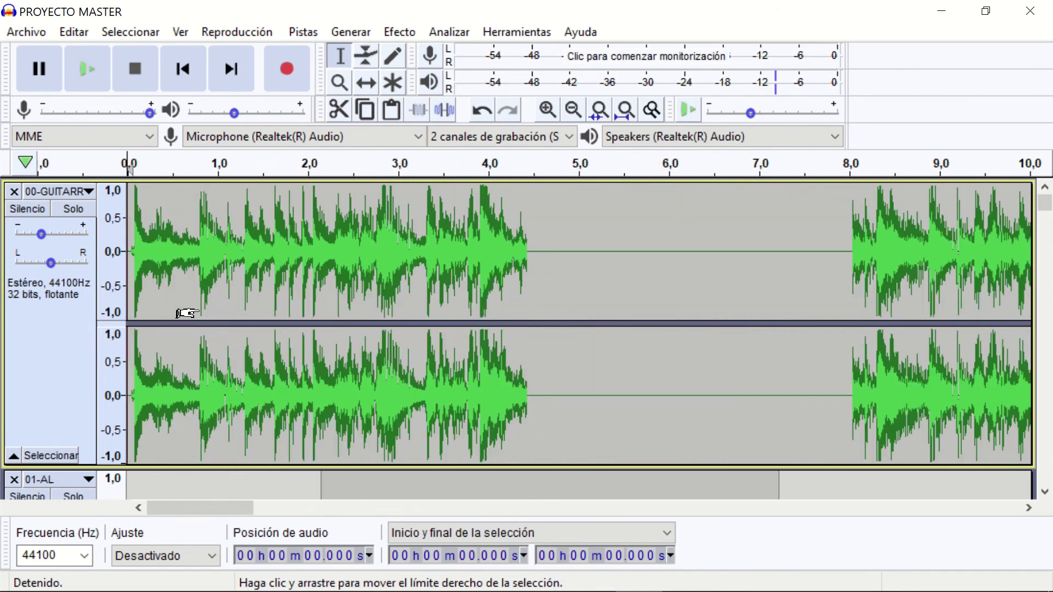
{"action": "key", "text": "ctrl+1"}
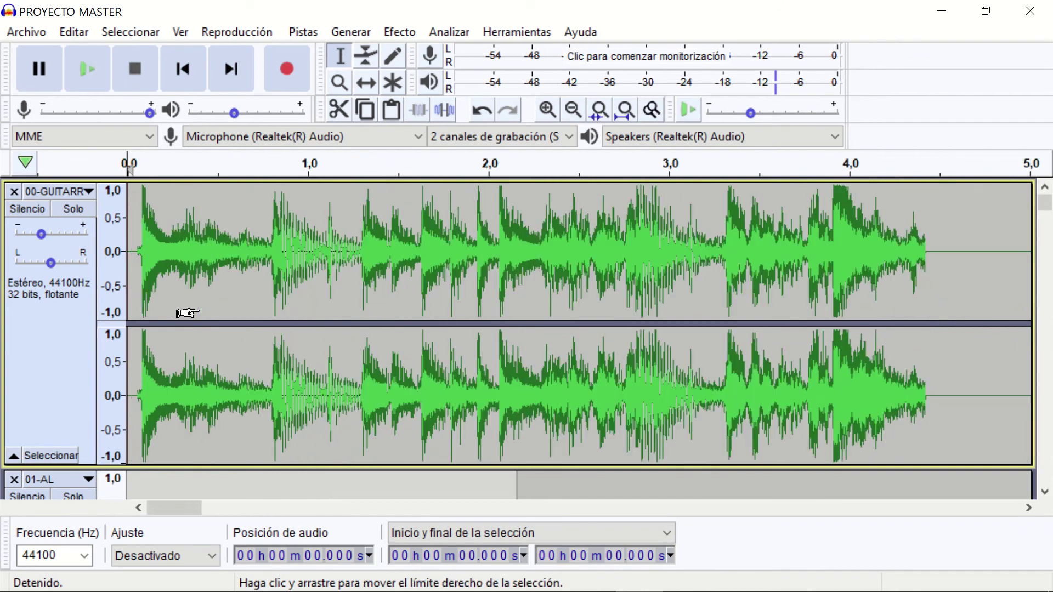
{"action": "left_click_drag", "start_coordinate": [140, 258], "coordinate": [103, 260]}
{"action": "key", "text": "Delete"}
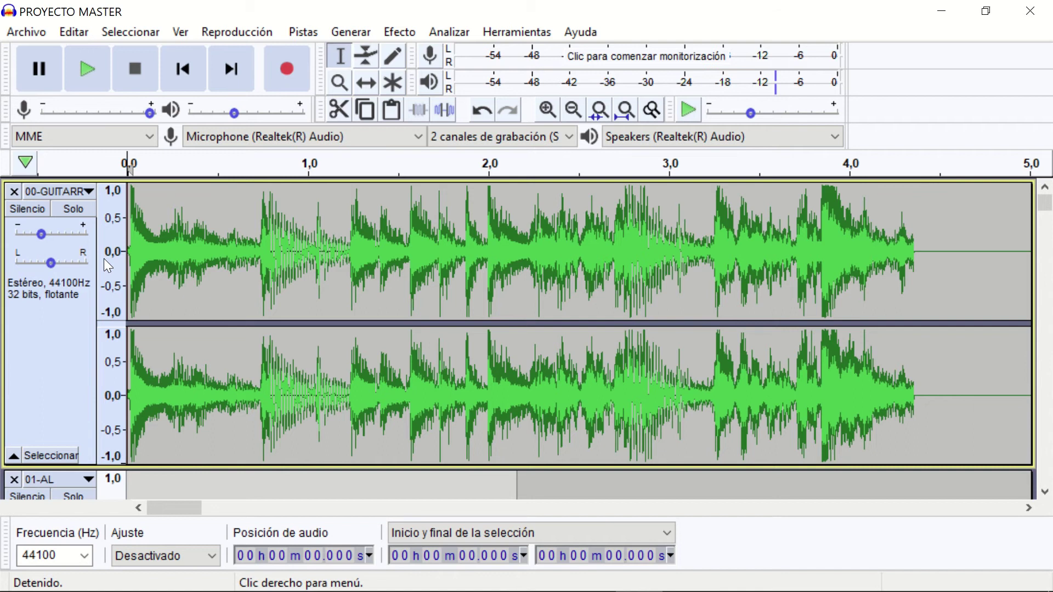
- Apply Fundido ajustable with type Subida progresiva to the guitar track's first 1.064 s
{"action": "key", "text": "ctrl+3"}
{"action": "key", "text": "ctrl+3"}
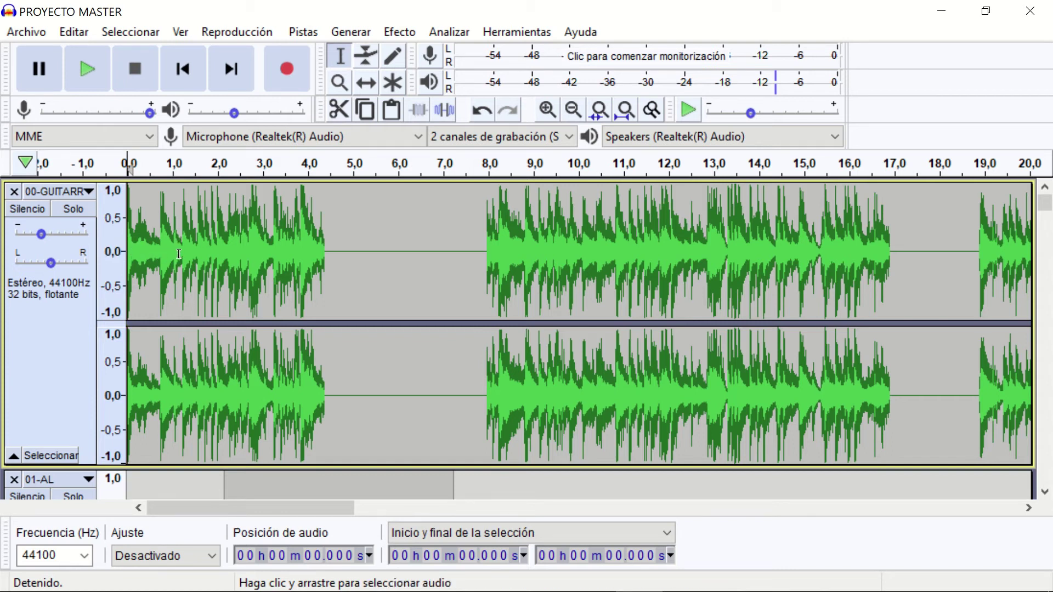
{"action": "left_click_drag", "start_coordinate": [176, 248], "coordinate": [110, 251]}
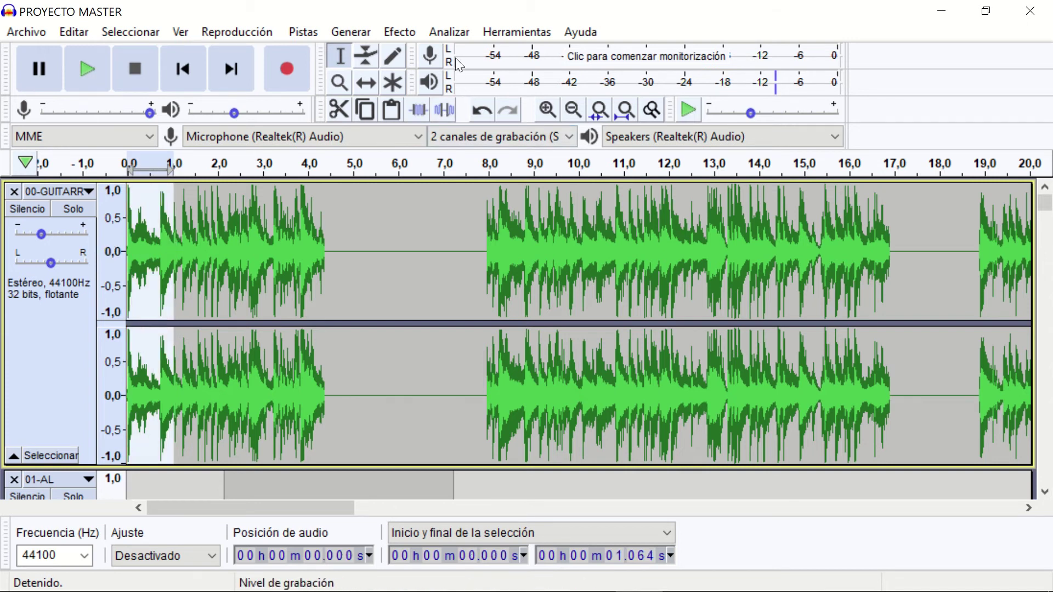
{"action": "left_click", "coordinate": [401, 32]}
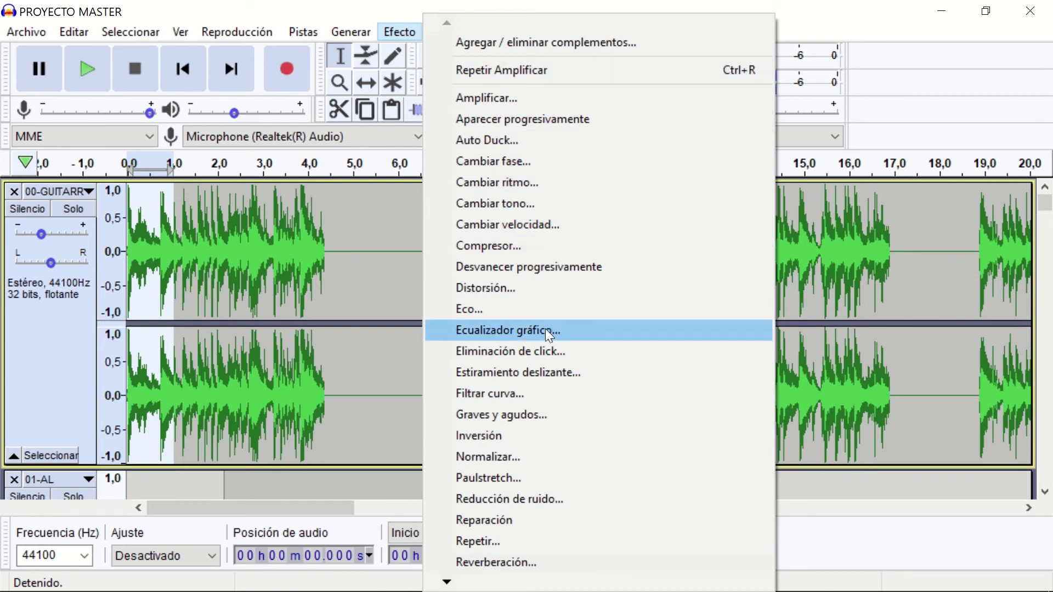
{"action": "mouse_move", "coordinate": [447, 582]}
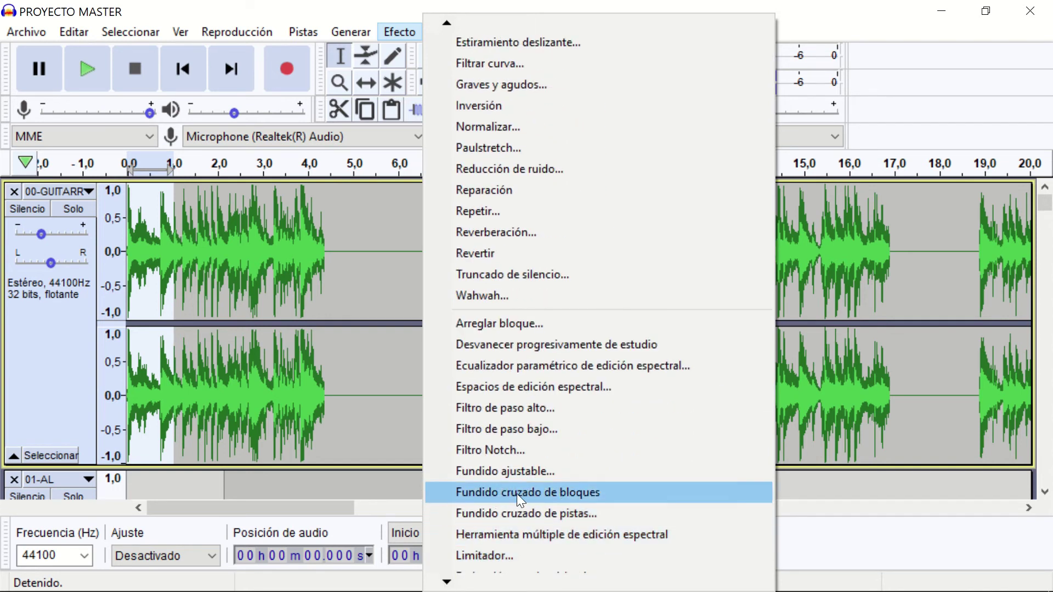
{"action": "left_click", "coordinate": [506, 470]}
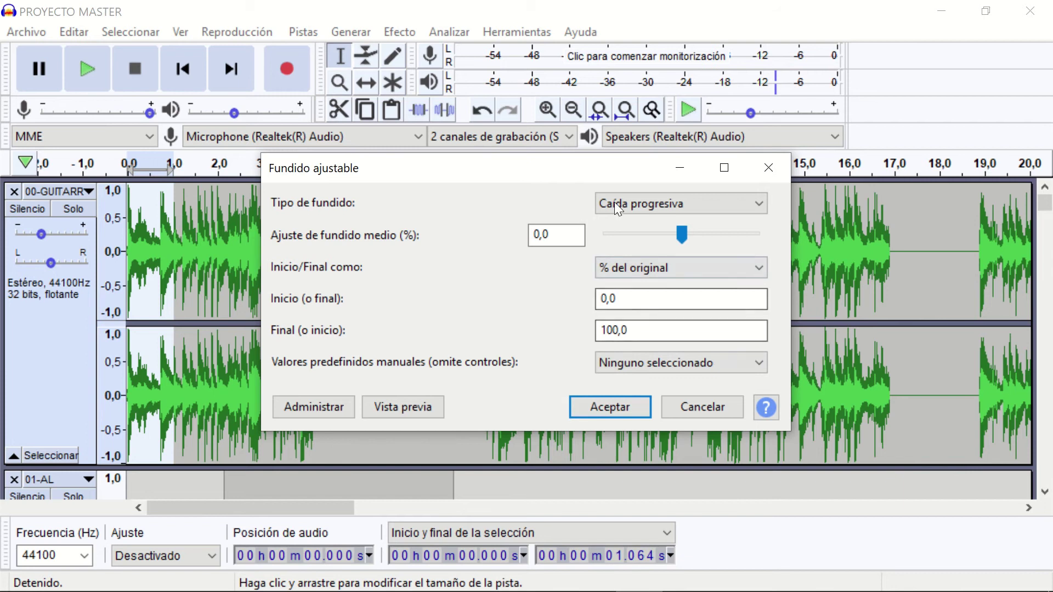
{"action": "left_click", "coordinate": [706, 203]}
{"action": "left_click", "coordinate": [683, 220]}
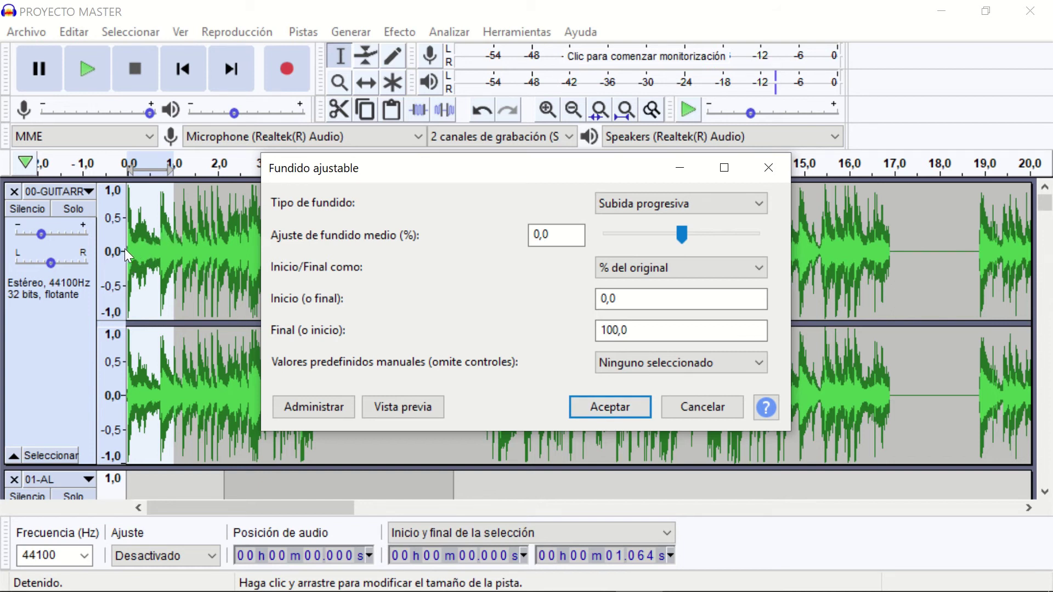
{"action": "left_click", "coordinate": [610, 407]}
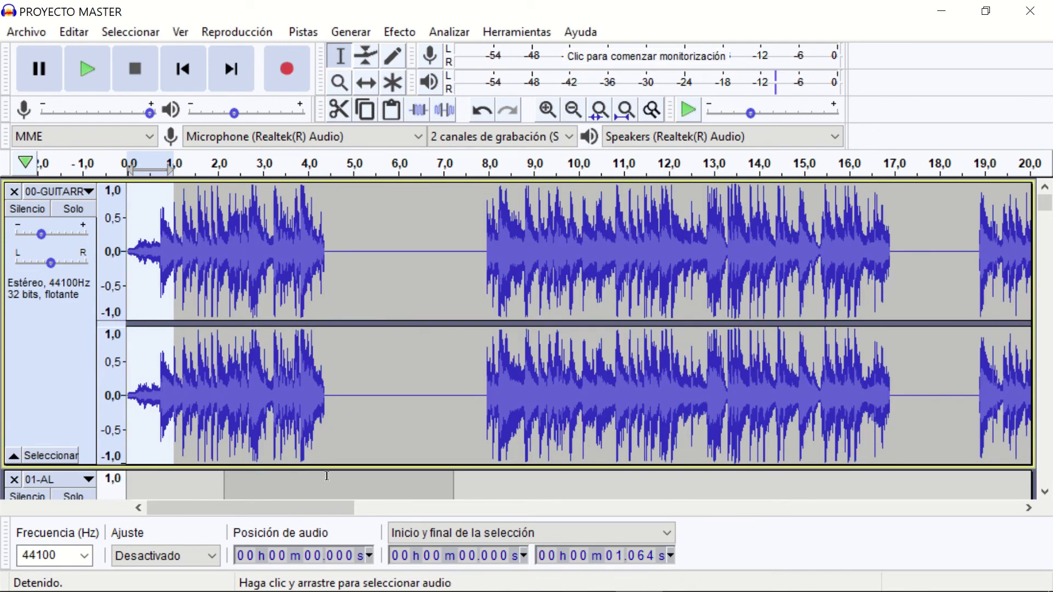
- Apply Fundido ajustable with type Caída progresiva to the guitar track's ending, from about 1:16.955 to 1:19.295
{"action": "left_click_drag", "start_coordinate": [305, 508], "coordinate": [941, 497]}
{"action": "left_click", "coordinate": [469, 373]}
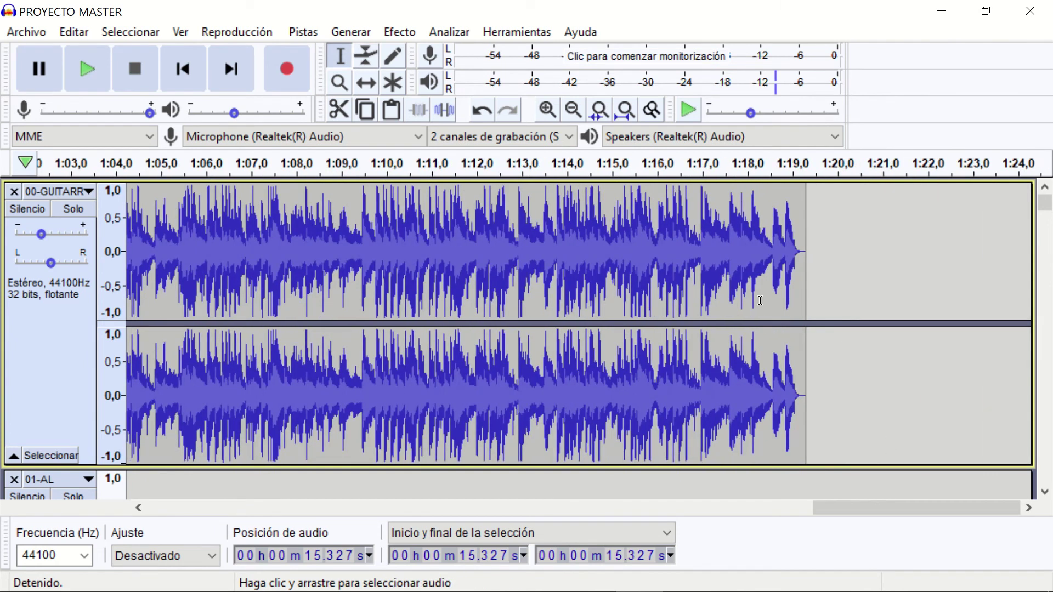
{"action": "left_click_drag", "start_coordinate": [701, 248], "coordinate": [804, 252]}
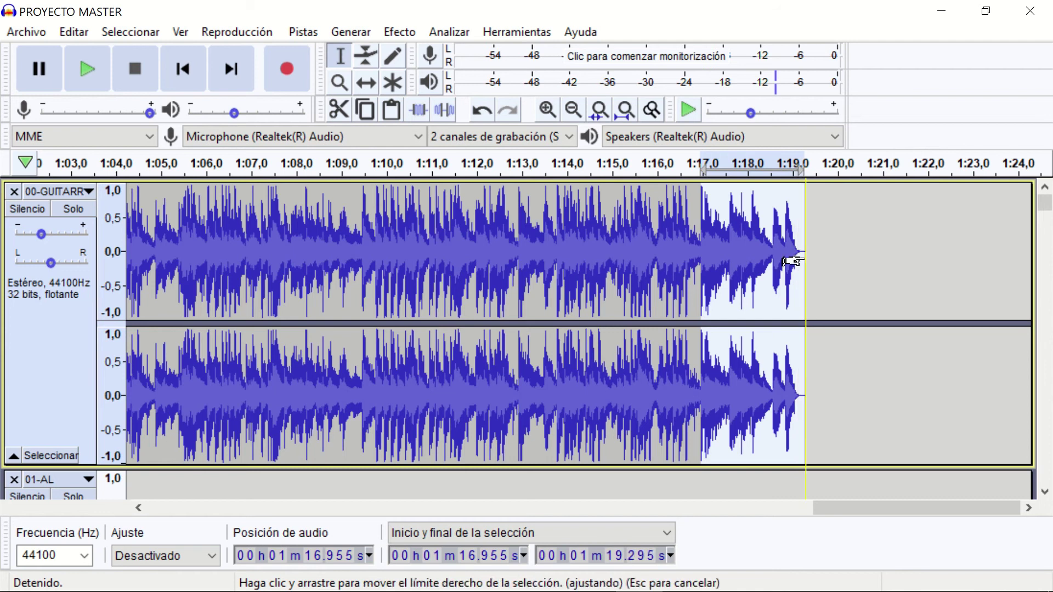
{"action": "left_click", "coordinate": [400, 32]}
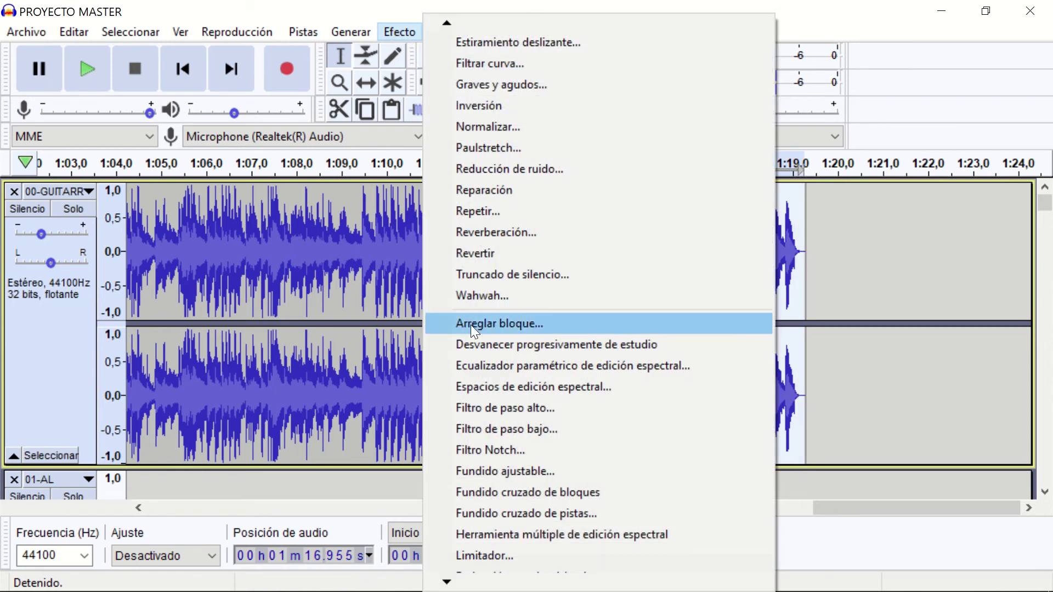
{"action": "left_click", "coordinate": [509, 470]}
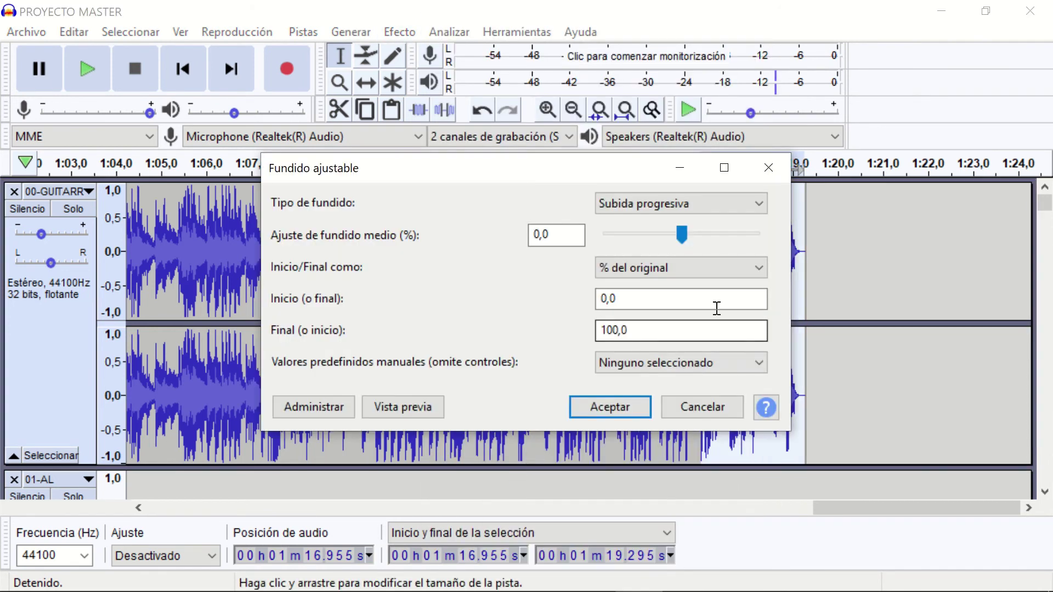
{"action": "left_click", "coordinate": [640, 205]}
{"action": "left_click", "coordinate": [640, 234]}
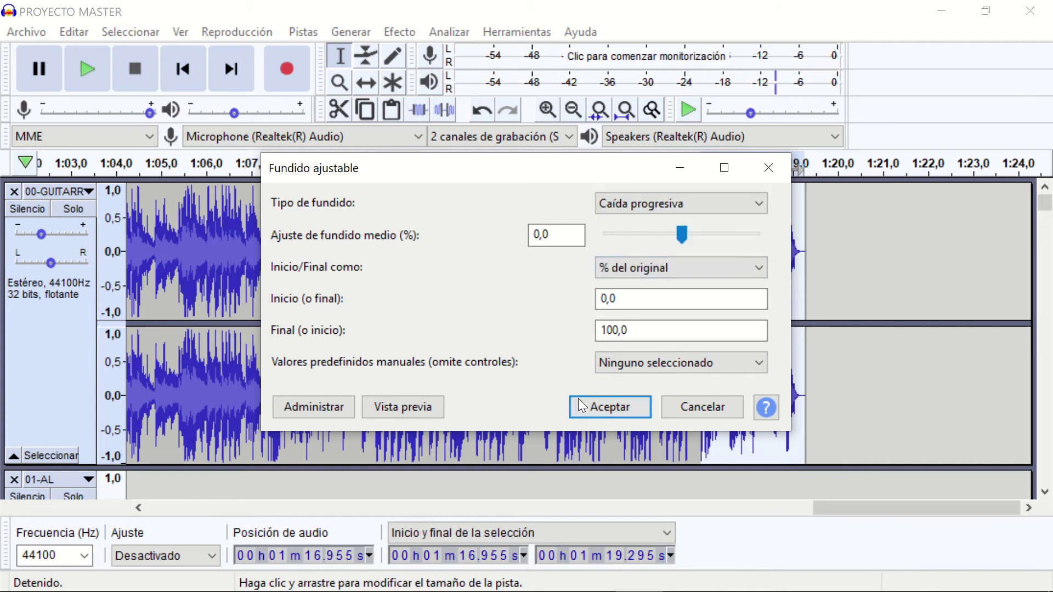
{"action": "left_click", "coordinate": [603, 406]}
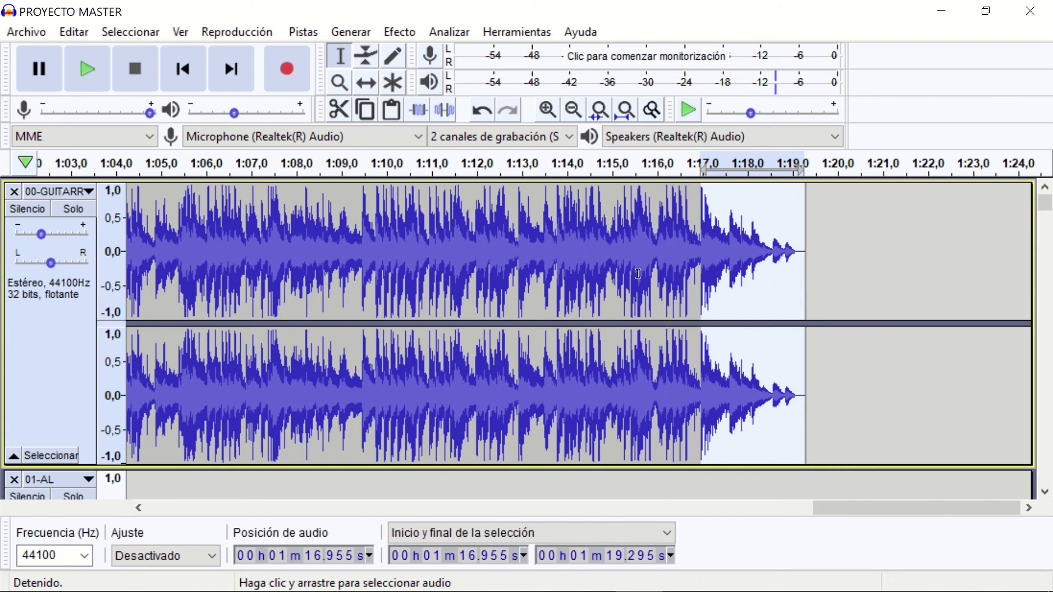
- Review the list of available effects and the settings of the Pista de ritmo generator, without applying anything
{"action": "left_click", "coordinate": [399, 31]}
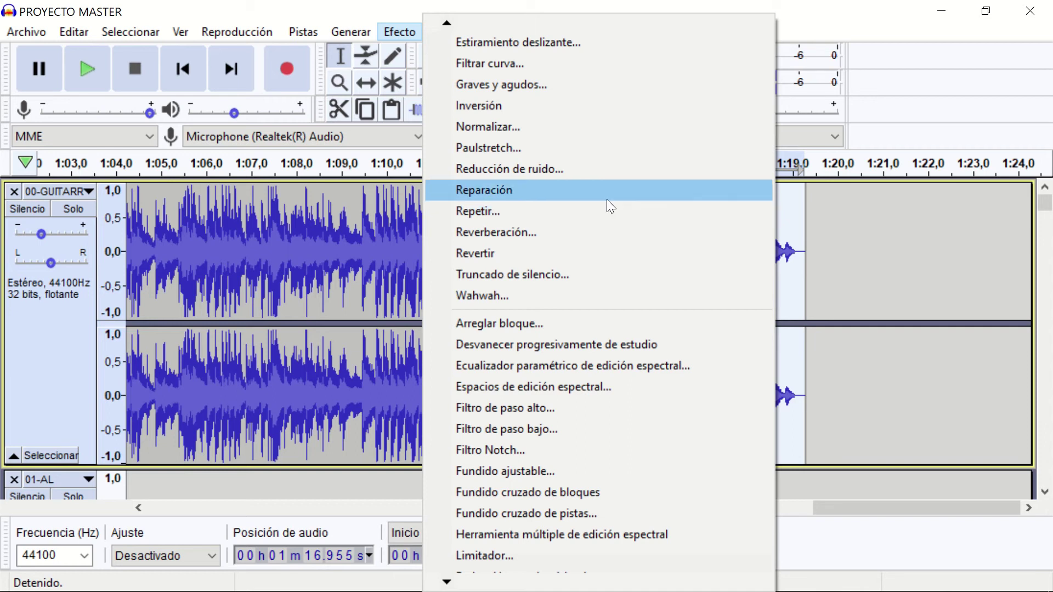
{"action": "mouse_move", "coordinate": [459, 584]}
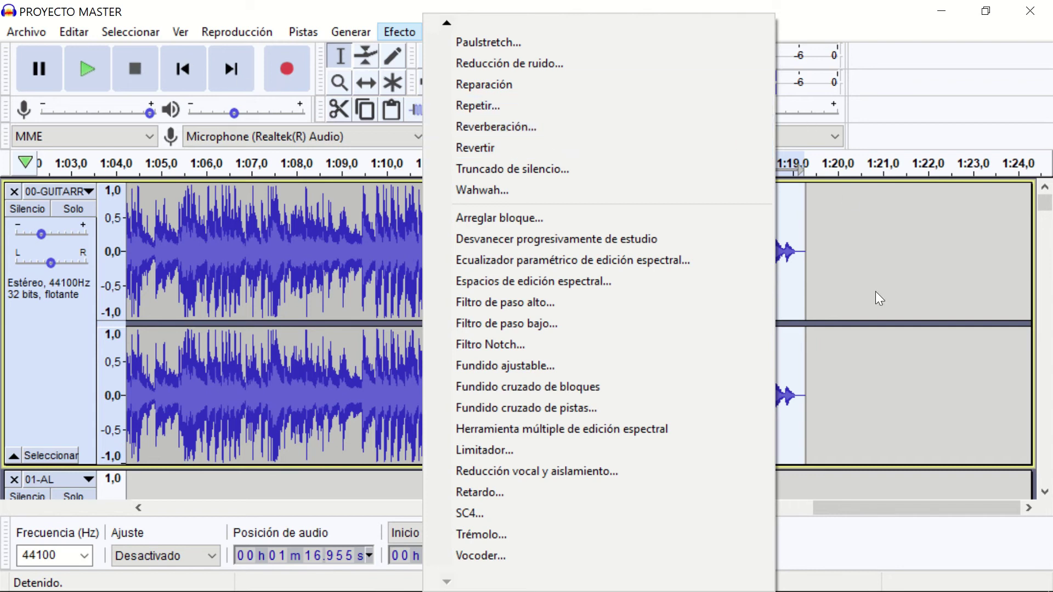
{"action": "left_click", "coordinate": [912, 296]}
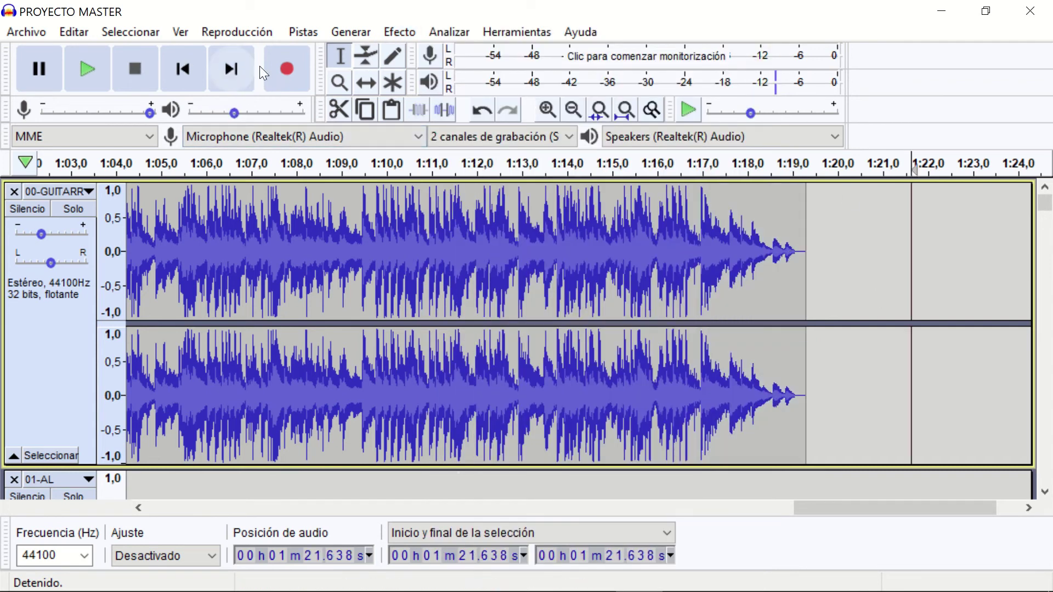
{"action": "left_click", "coordinate": [344, 31]}
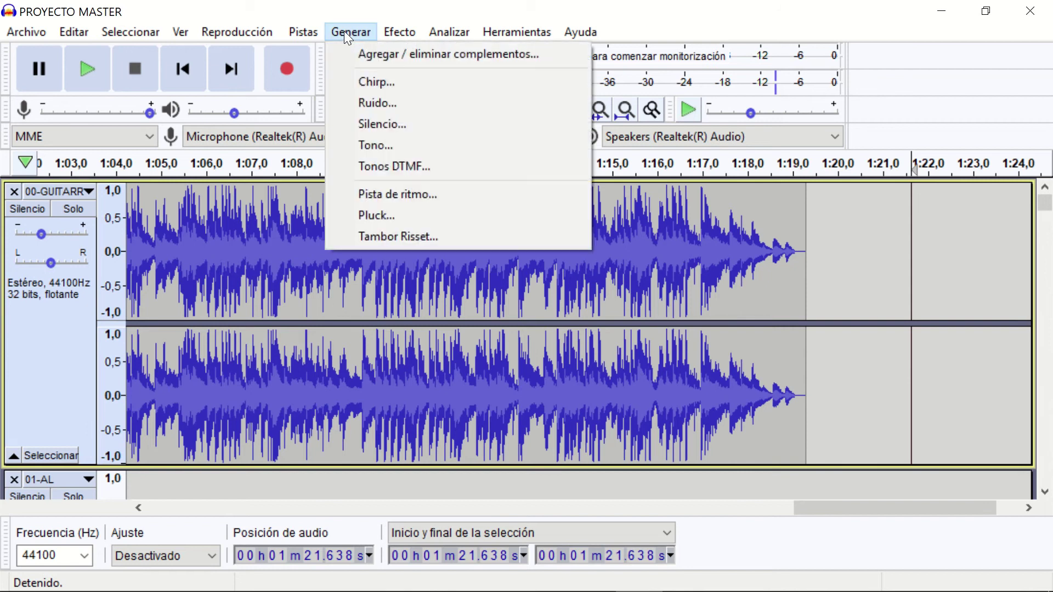
{"action": "left_click", "coordinate": [416, 193]}
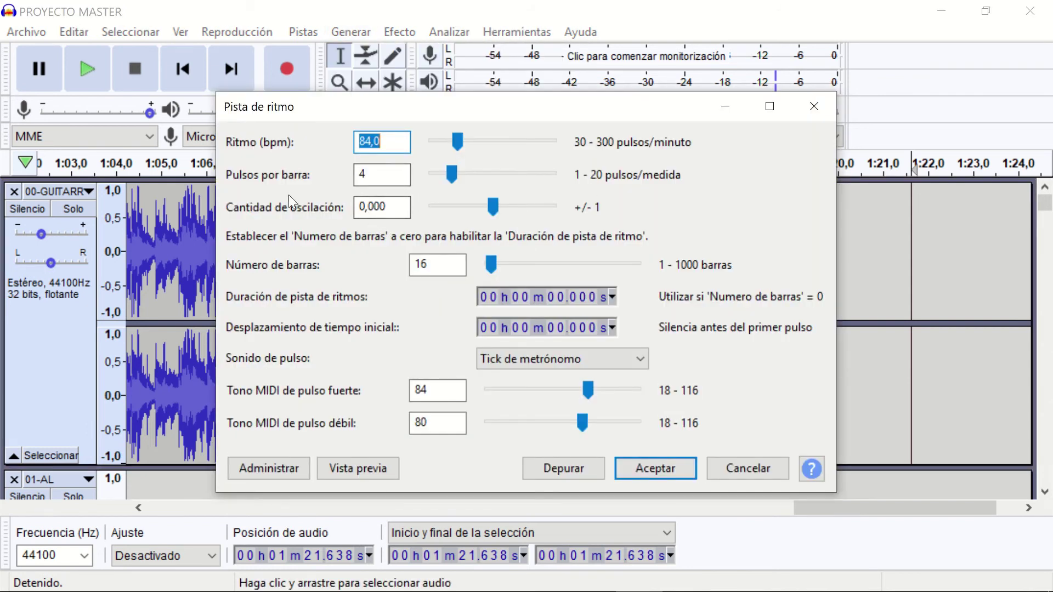
{"action": "left_click", "coordinate": [359, 177]}
{"action": "left_click", "coordinate": [763, 472]}
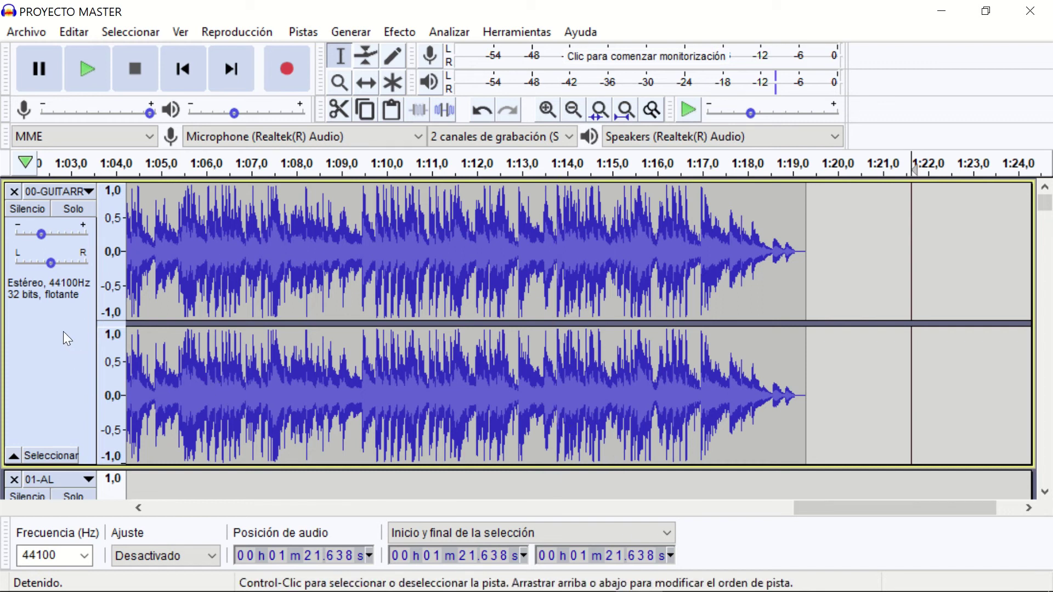
- Review the track options available for the 01-AL track without applying any
{"action": "scroll", "coordinate": [130, 406], "scroll_direction": "down", "scroll_amount": 3}
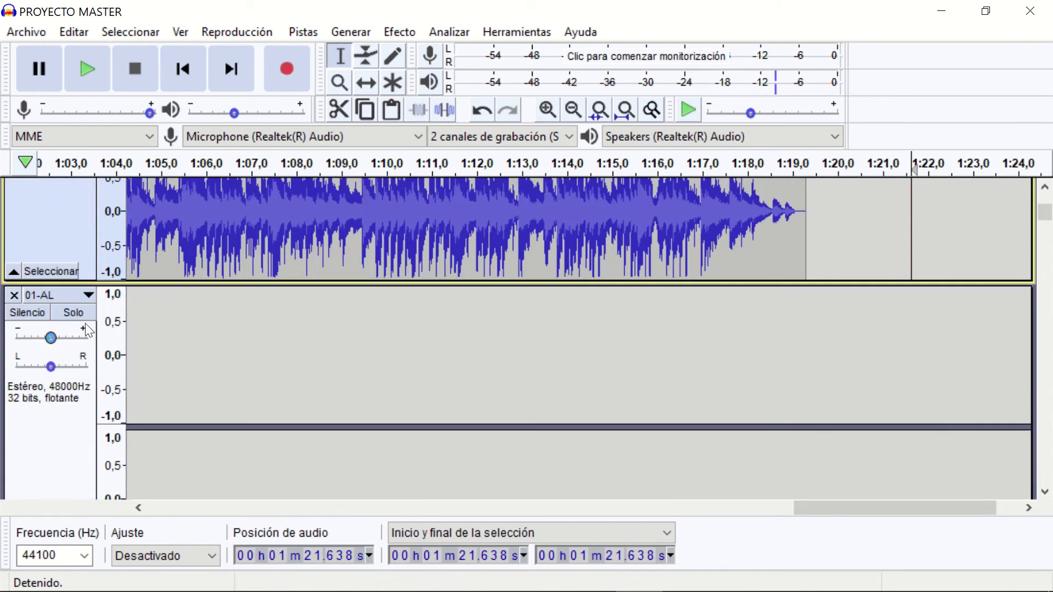
{"action": "left_click", "coordinate": [90, 291]}
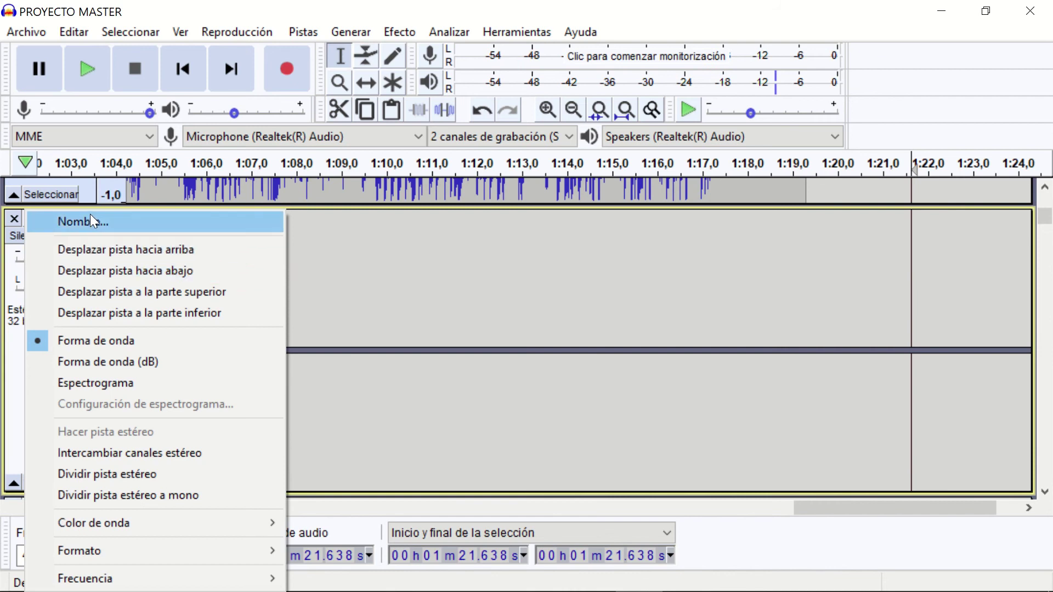
{"action": "left_click", "coordinate": [158, 250]}
{"action": "left_click", "coordinate": [435, 270]}
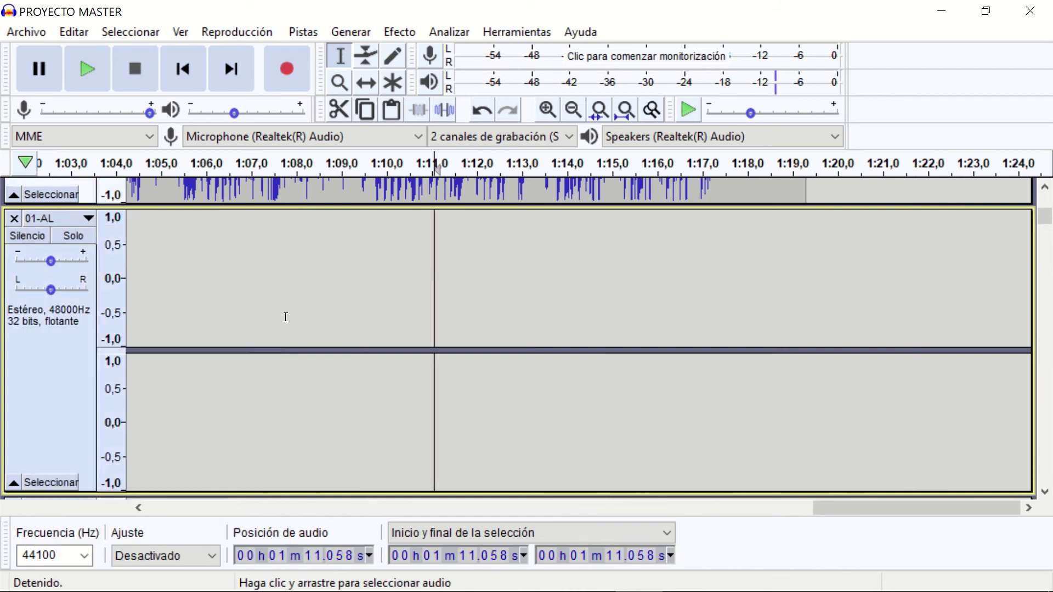
- Move the 06-TO track up one position so it sits above the 05-JO track
{"action": "left_click_drag", "start_coordinate": [838, 514], "coordinate": [162, 500]}
{"action": "scroll", "coordinate": [399, 349], "scroll_direction": "up", "scroll_amount": 1}
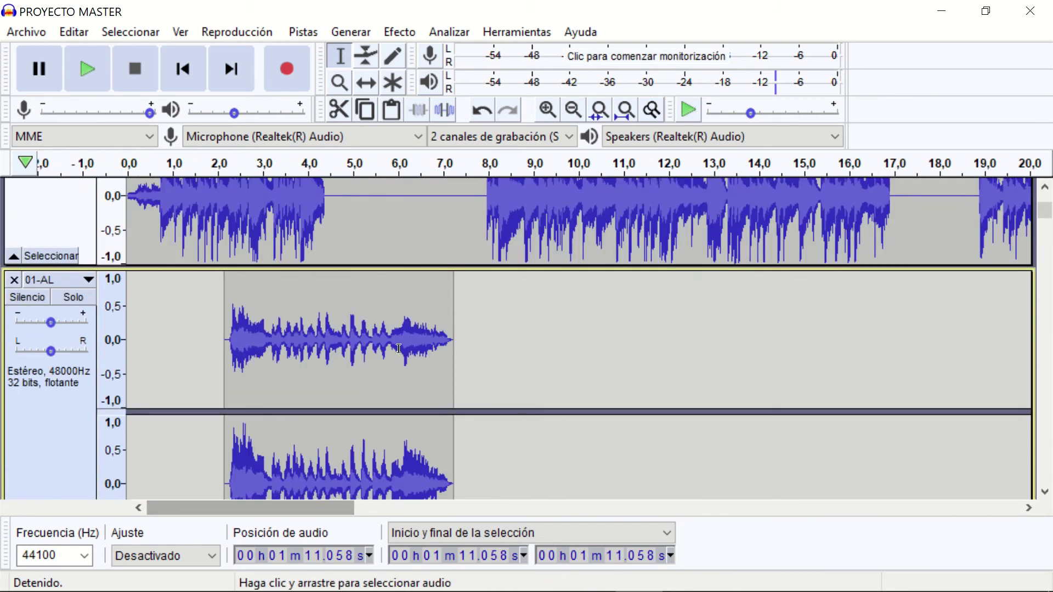
{"action": "scroll", "coordinate": [399, 349], "scroll_direction": "up", "scroll_amount": 3}
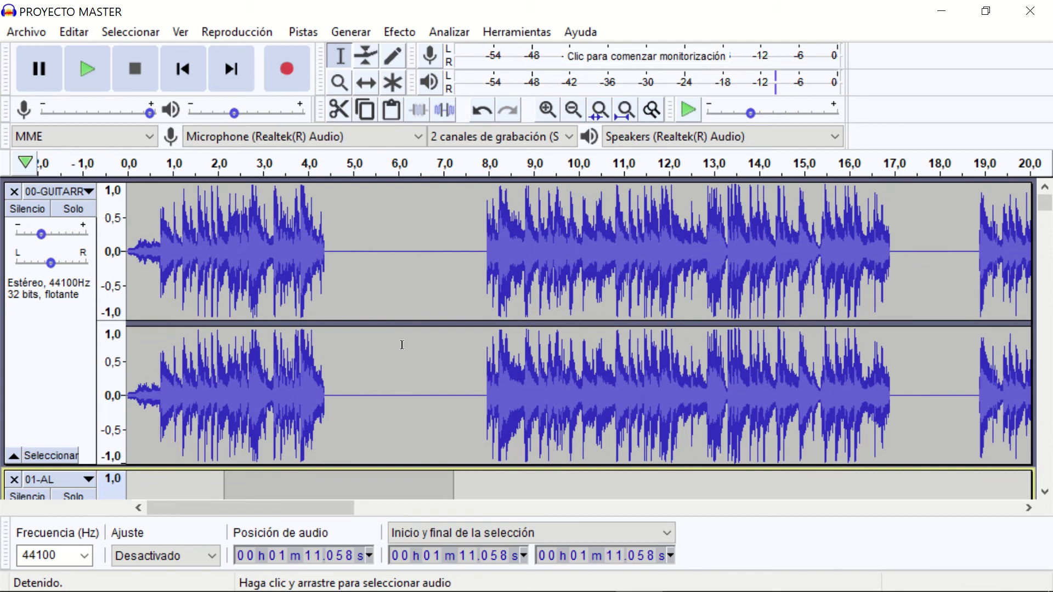
{"action": "scroll", "coordinate": [402, 345], "scroll_direction": "down", "scroll_amount": 3}
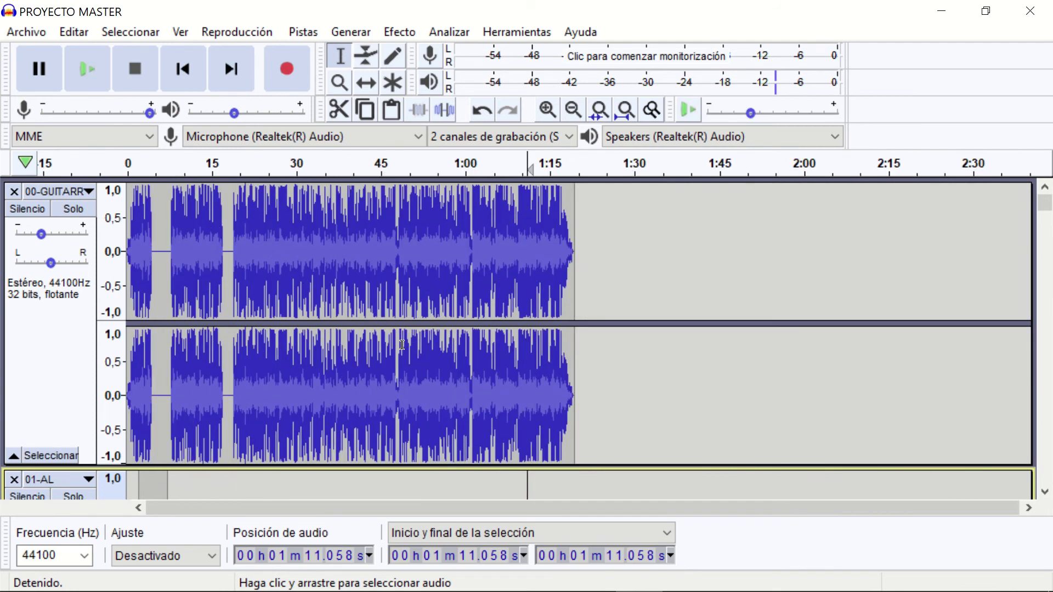
{"action": "scroll", "coordinate": [402, 345], "scroll_direction": "up", "scroll_amount": 1}
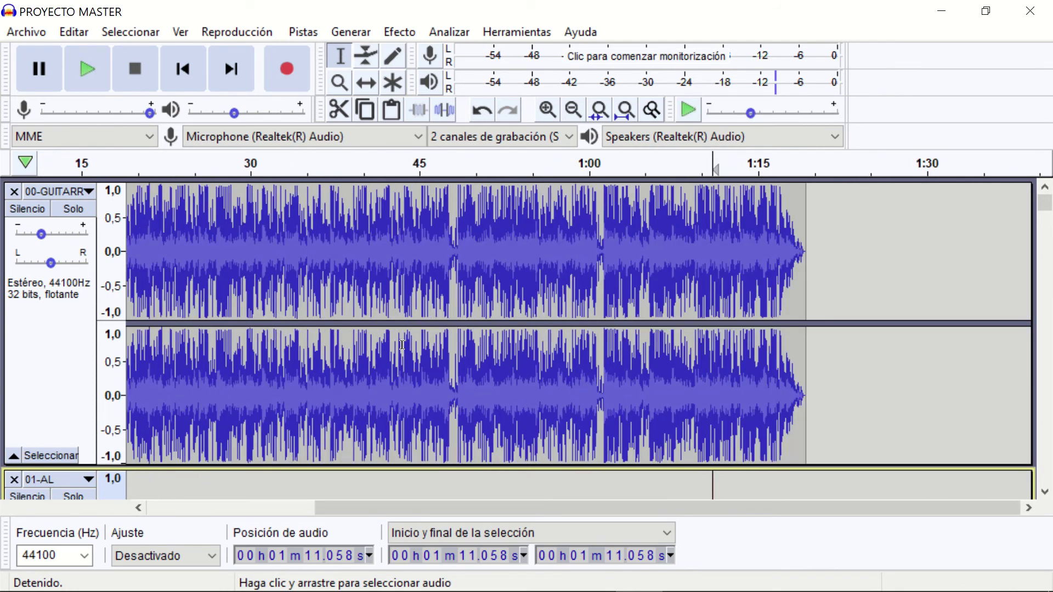
{"action": "scroll", "coordinate": [380, 294], "scroll_direction": "down", "scroll_amount": 3}
{"action": "left_click_drag", "start_coordinate": [426, 508], "coordinate": [245, 508]}
{"action": "scroll", "coordinate": [307, 385], "scroll_direction": "down", "scroll_amount": 3}
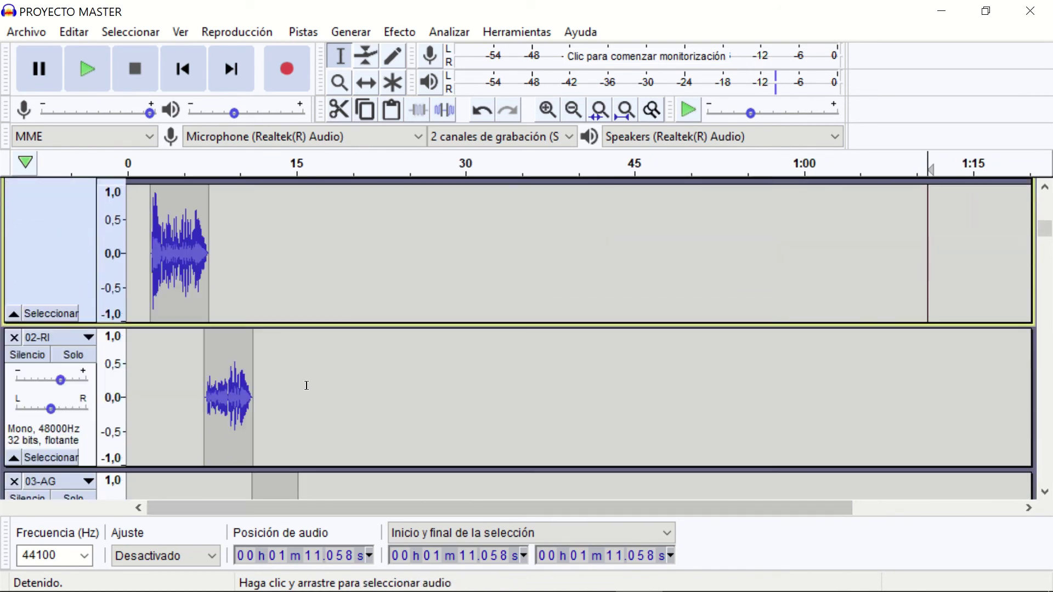
{"action": "scroll", "coordinate": [307, 385], "scroll_direction": "down", "scroll_amount": 10}
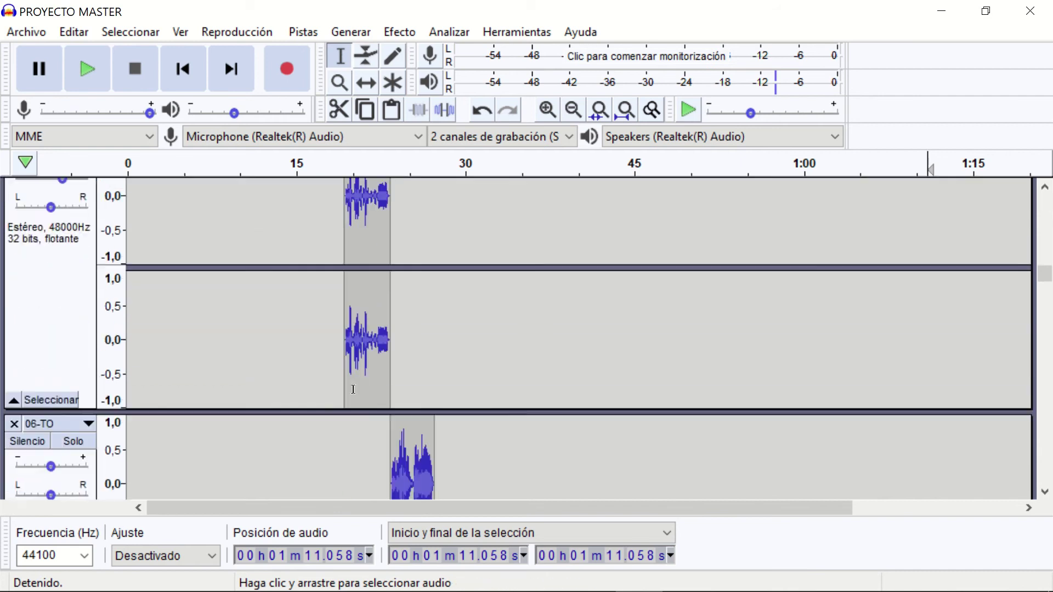
{"action": "scroll", "coordinate": [353, 389], "scroll_direction": "down", "scroll_amount": 5}
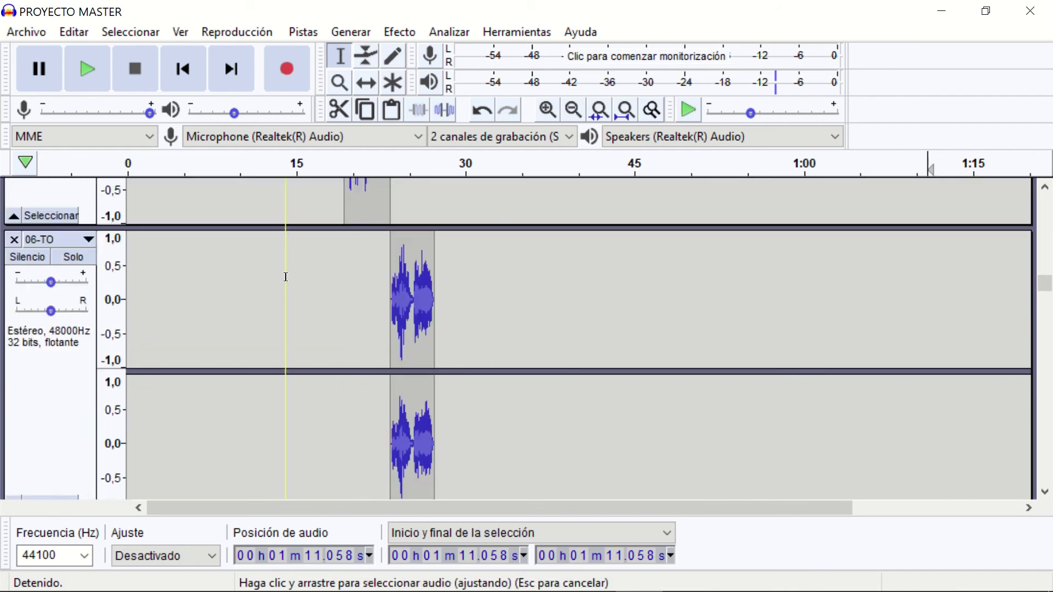
{"action": "left_click", "coordinate": [88, 239]}
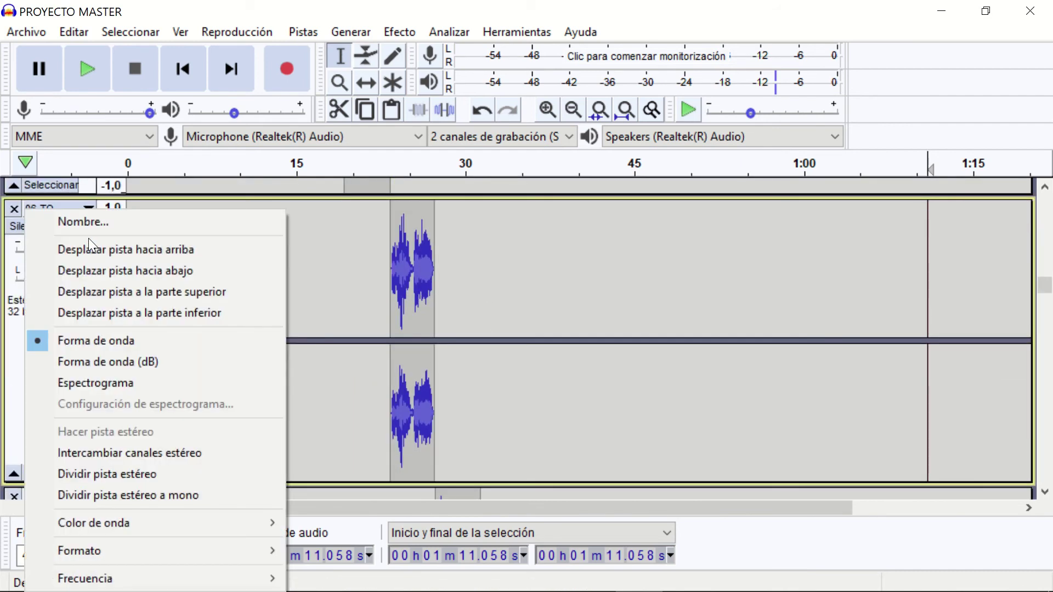
{"action": "left_click", "coordinate": [167, 252]}
- Check the order of the 06-TO and 05-JO tracks and review 05-JO's track options, including Dividir pista estéreo a mono, without applying any
{"action": "scroll", "coordinate": [276, 320], "scroll_direction": "down", "scroll_amount": 3}
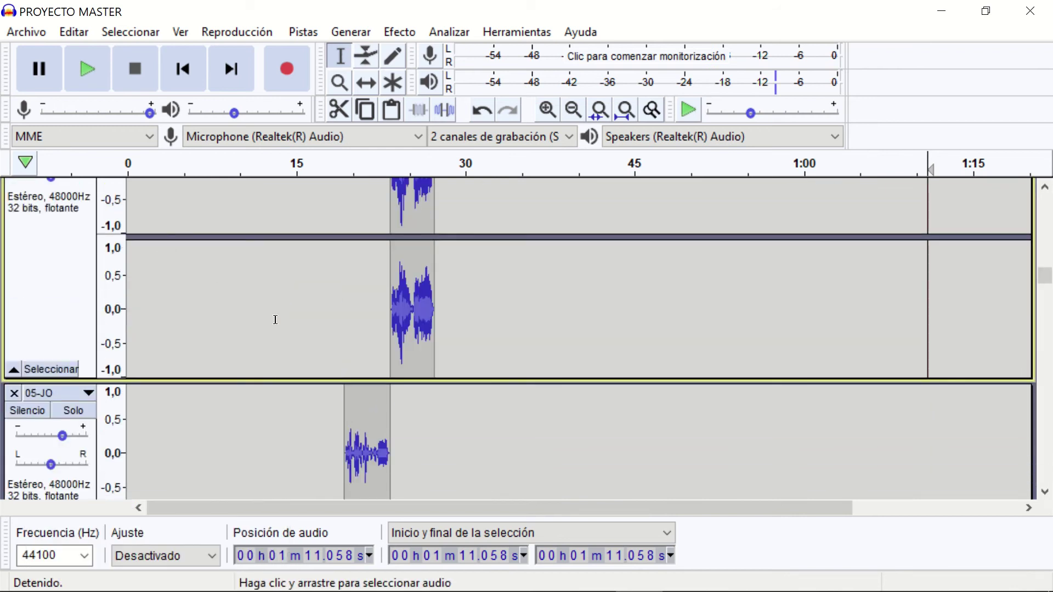
{"action": "scroll", "coordinate": [275, 319], "scroll_direction": "up", "scroll_amount": 5}
{"action": "scroll", "coordinate": [271, 323], "scroll_direction": "down", "scroll_amount": 4}
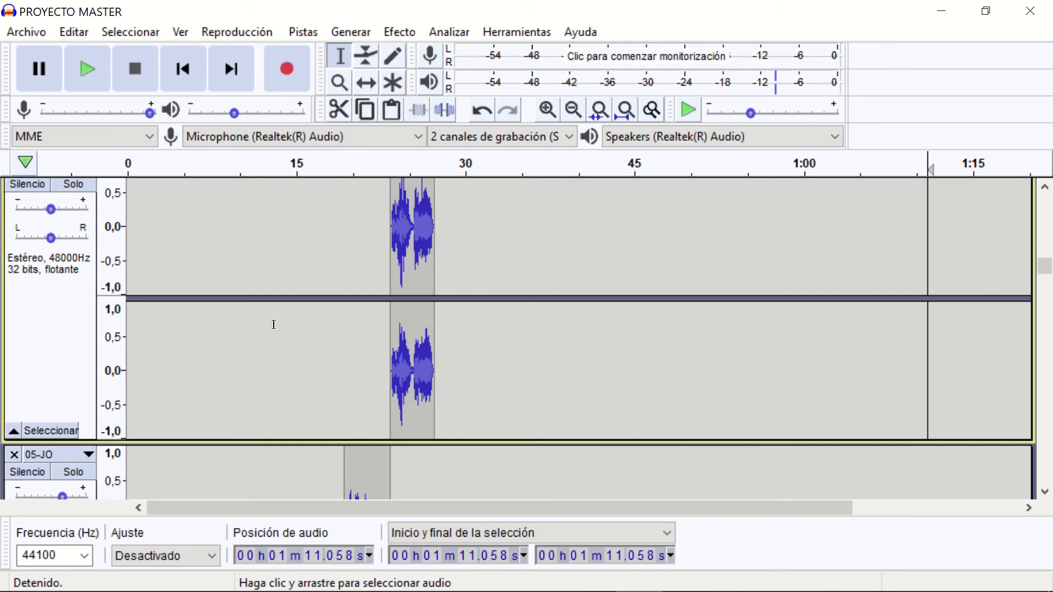
{"action": "scroll", "coordinate": [273, 327], "scroll_direction": "down", "scroll_amount": 1}
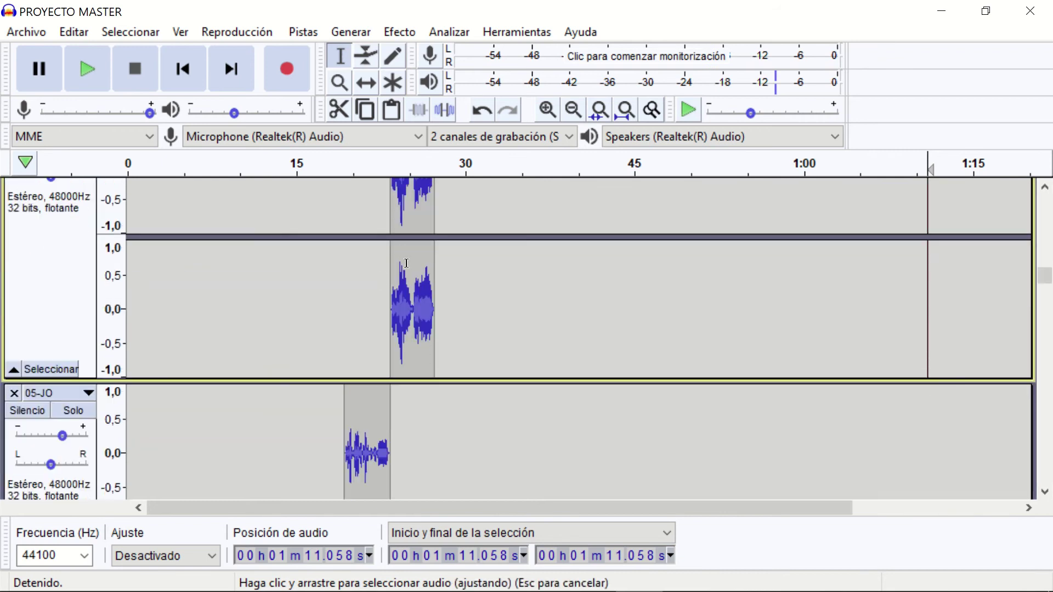
{"action": "scroll", "coordinate": [495, 356], "scroll_direction": "down", "scroll_amount": 3}
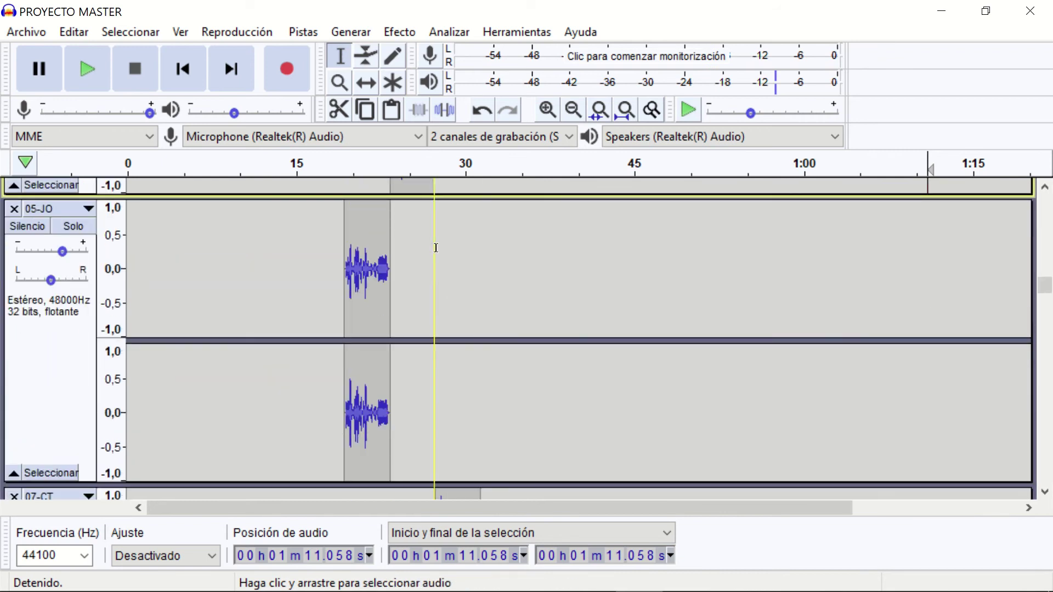
{"action": "scroll", "coordinate": [452, 377], "scroll_direction": "up", "scroll_amount": 4}
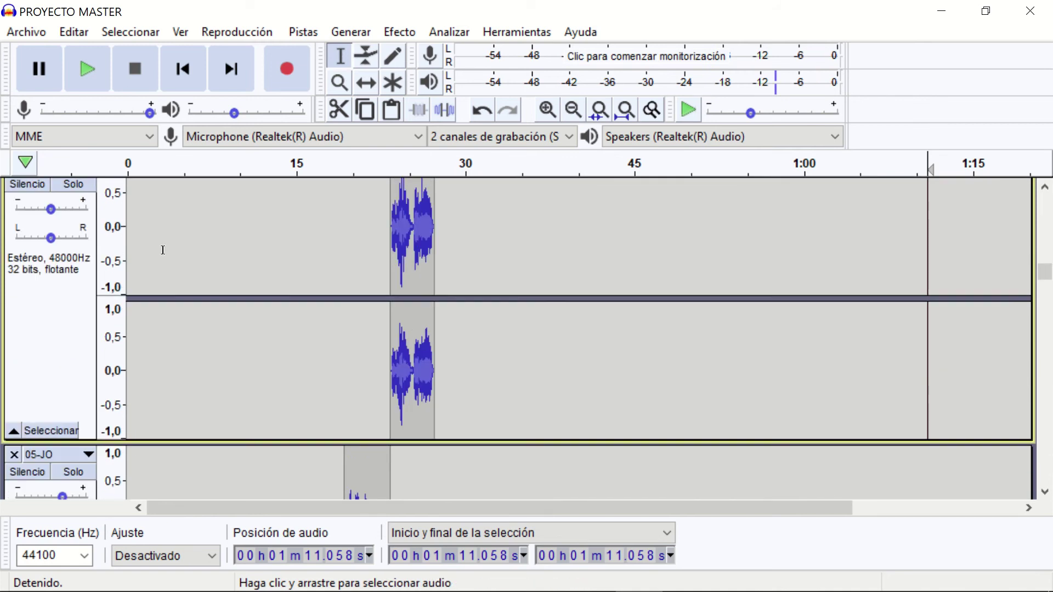
{"action": "left_click", "coordinate": [91, 451]}
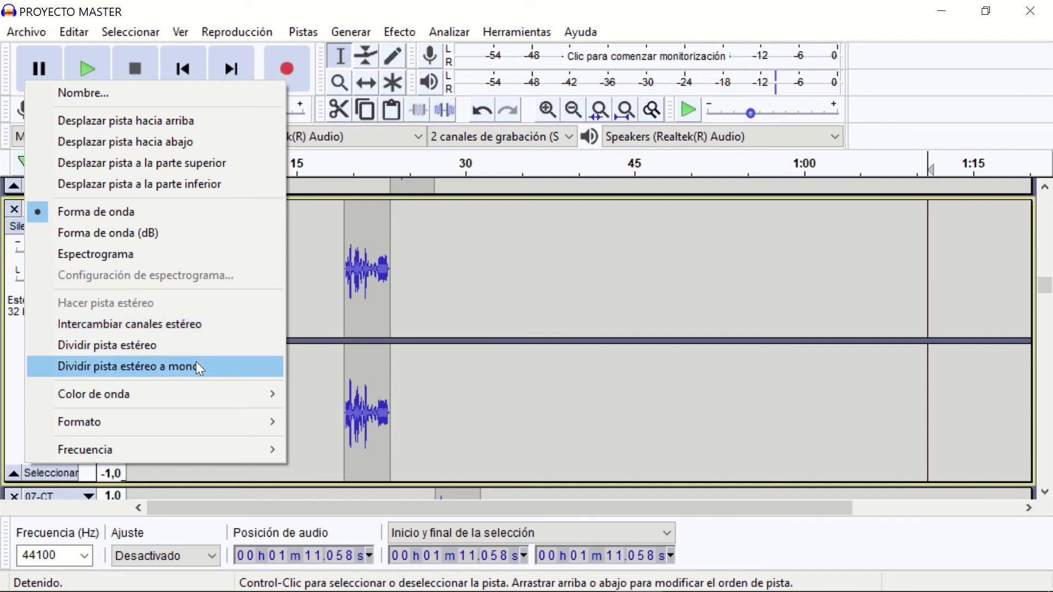
{"action": "left_click", "coordinate": [527, 301]}
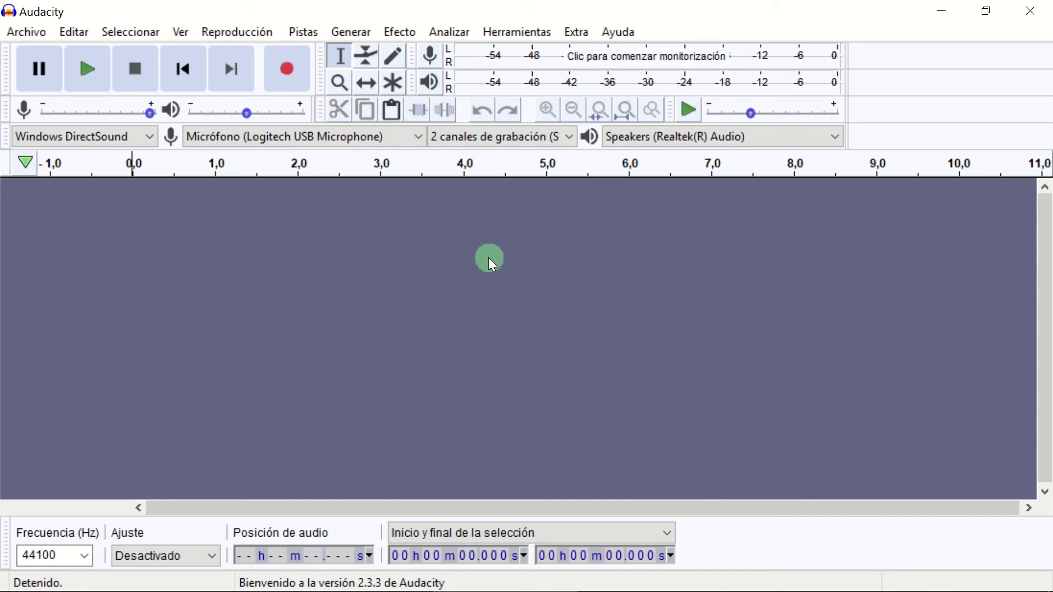
- Open the file audio from the AUDACITY folder
{"action": "left_click", "coordinate": [25, 27]}
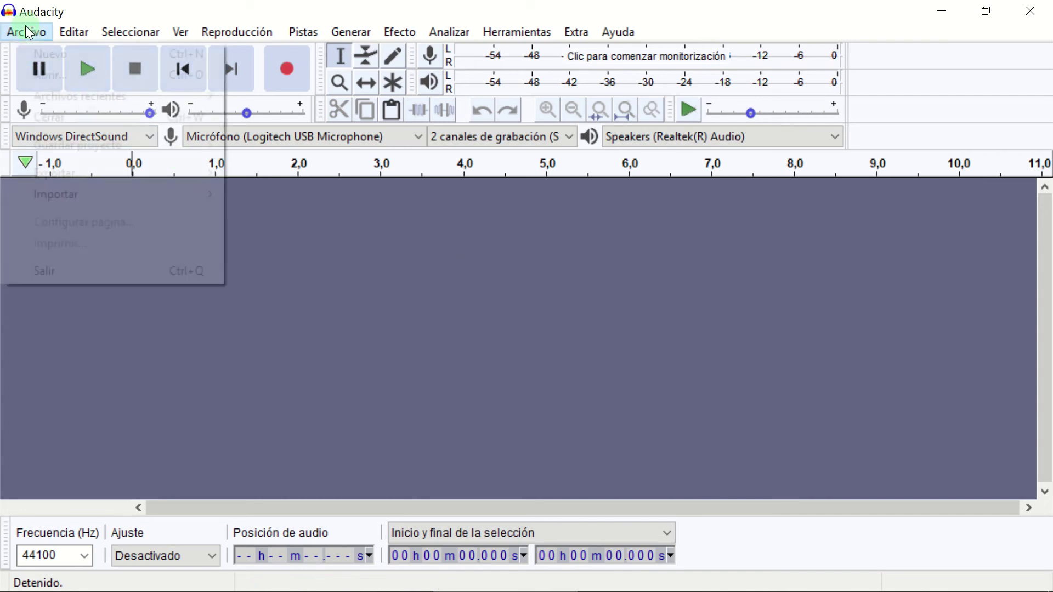
{"action": "left_click", "coordinate": [55, 78]}
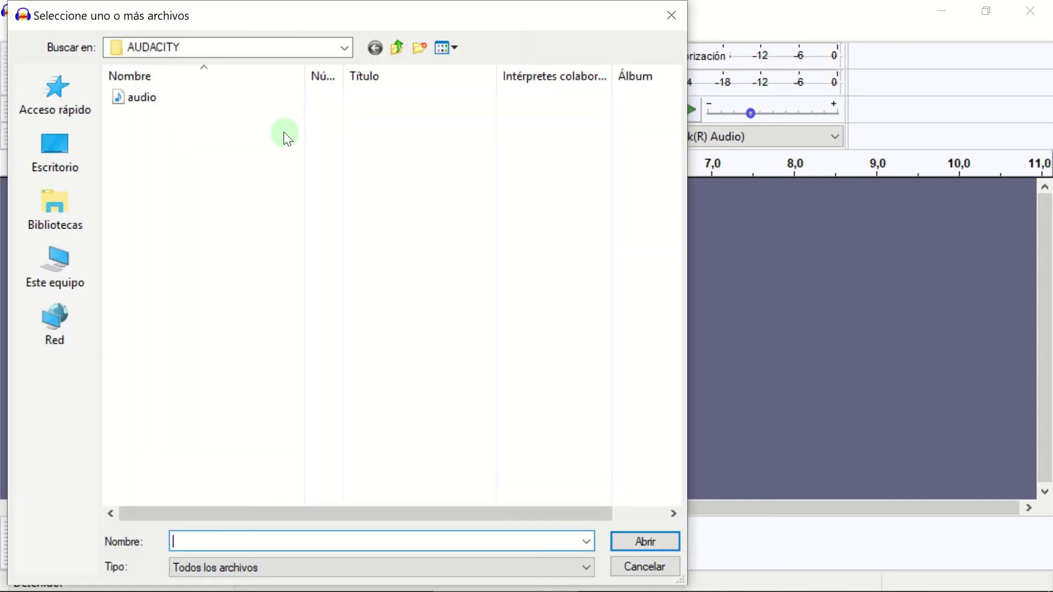
{"action": "double_click", "coordinate": [126, 100]}
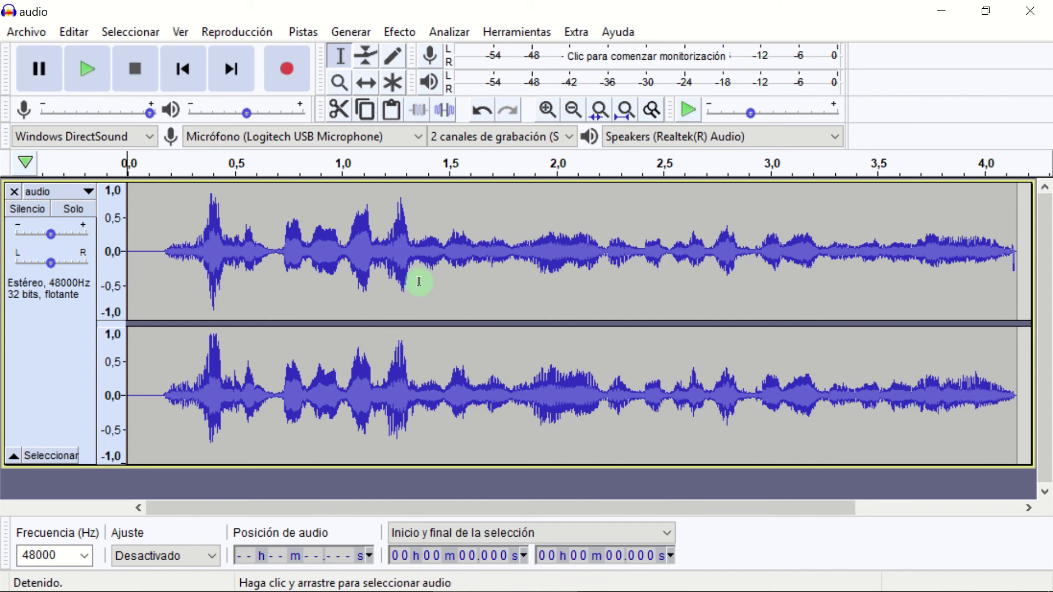
- Split the stereo audio track into separate left and right channel tracks with Dividir pista estéreo
{"action": "double_click", "coordinate": [370, 268]}
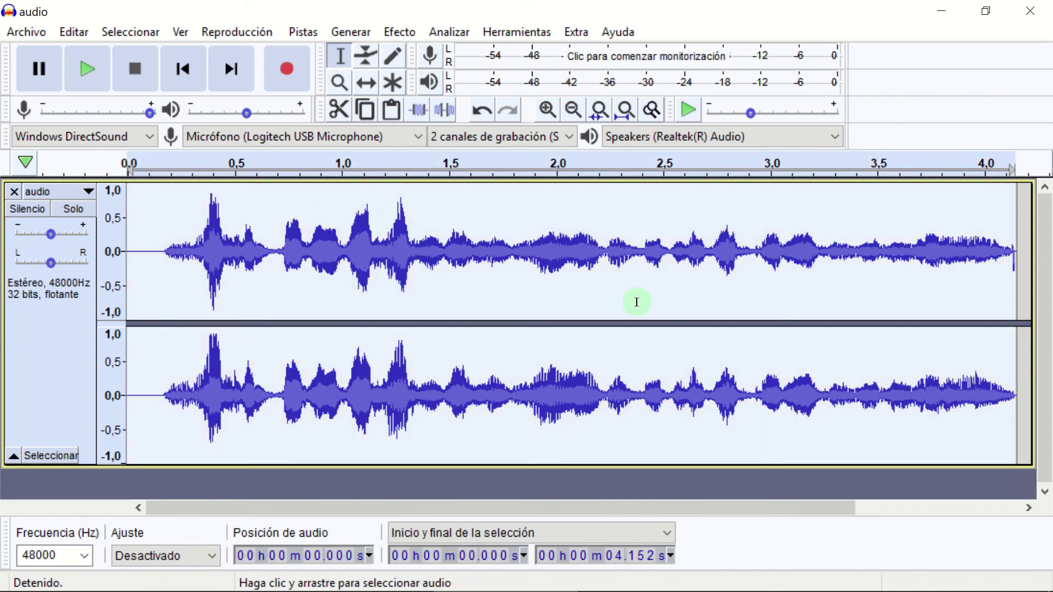
{"action": "left_click", "coordinate": [346, 283]}
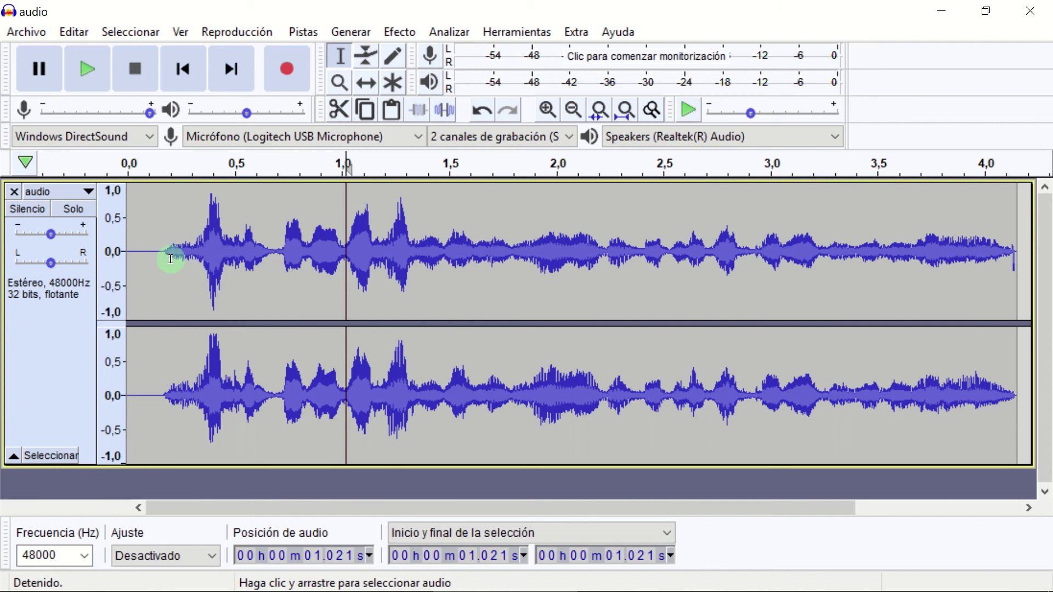
{"action": "left_click", "coordinate": [89, 192]}
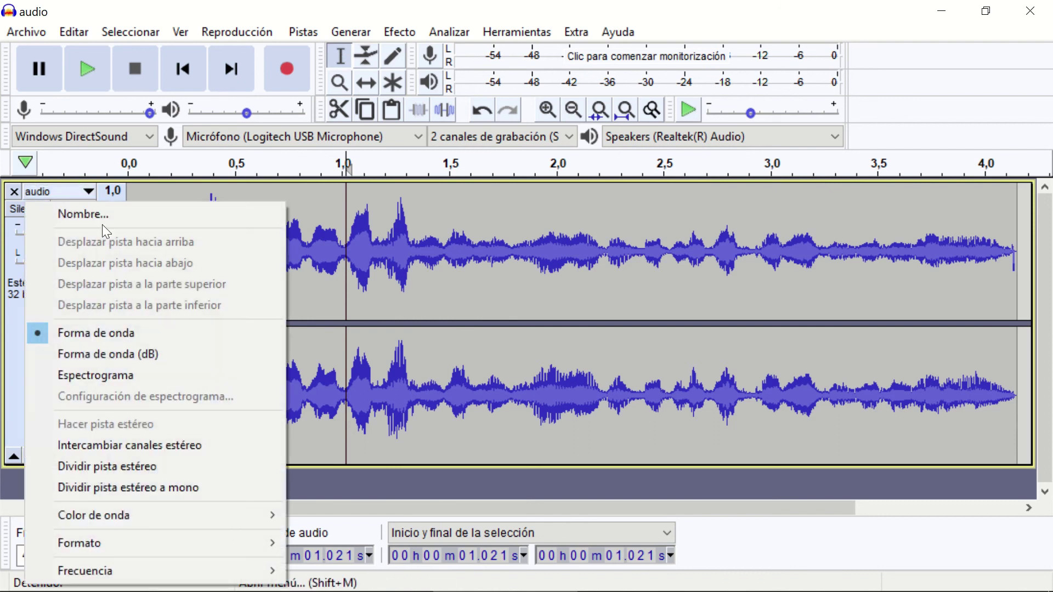
{"action": "left_click", "coordinate": [144, 465]}
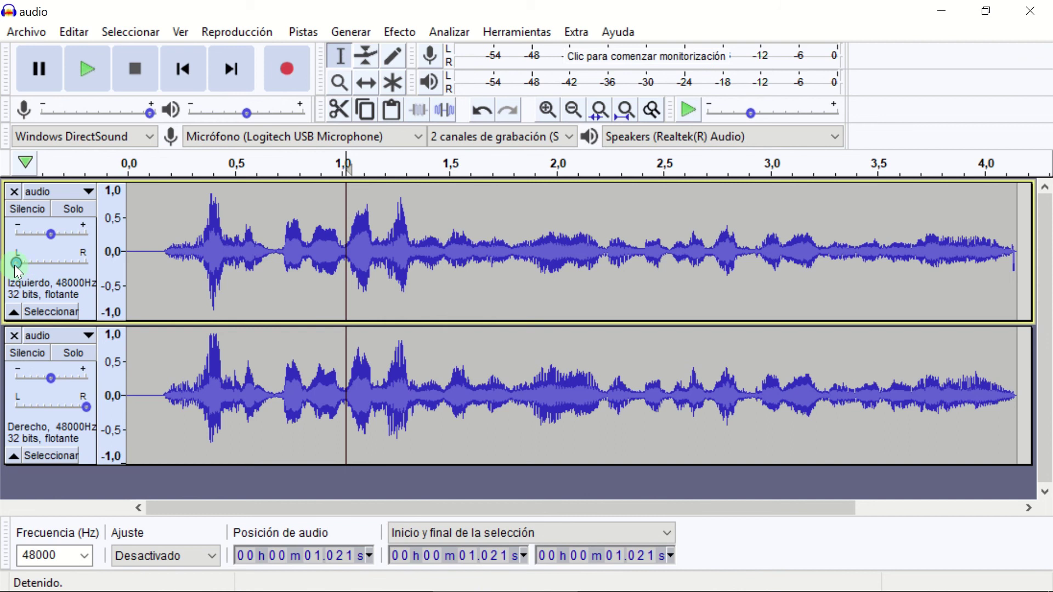
- Select the left and right channel tracks individually over their full length to check that each can be selected independently
{"action": "left_click", "coordinate": [256, 232]}
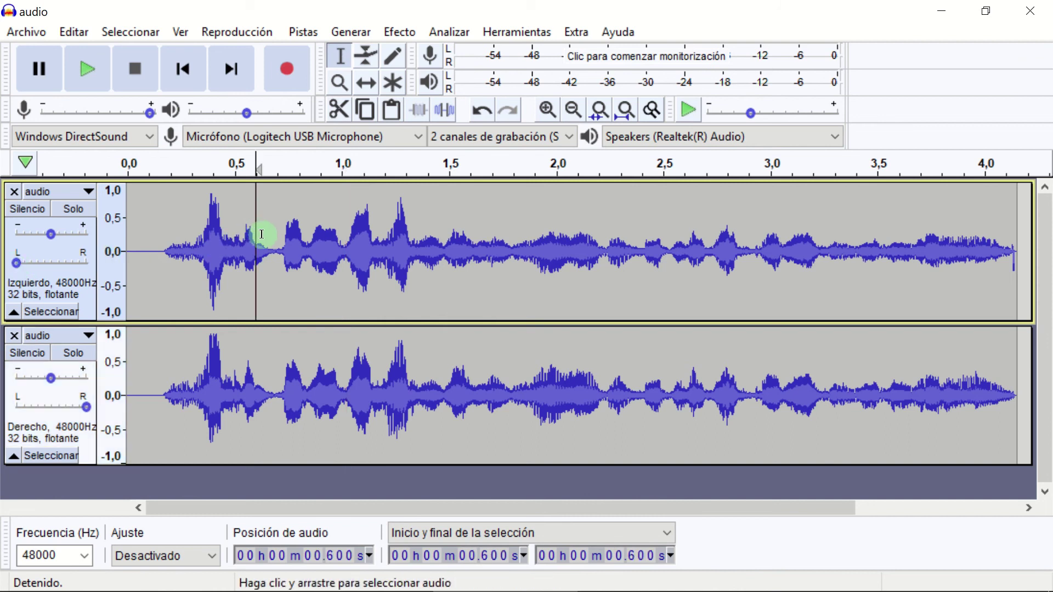
{"action": "double_click", "coordinate": [262, 233]}
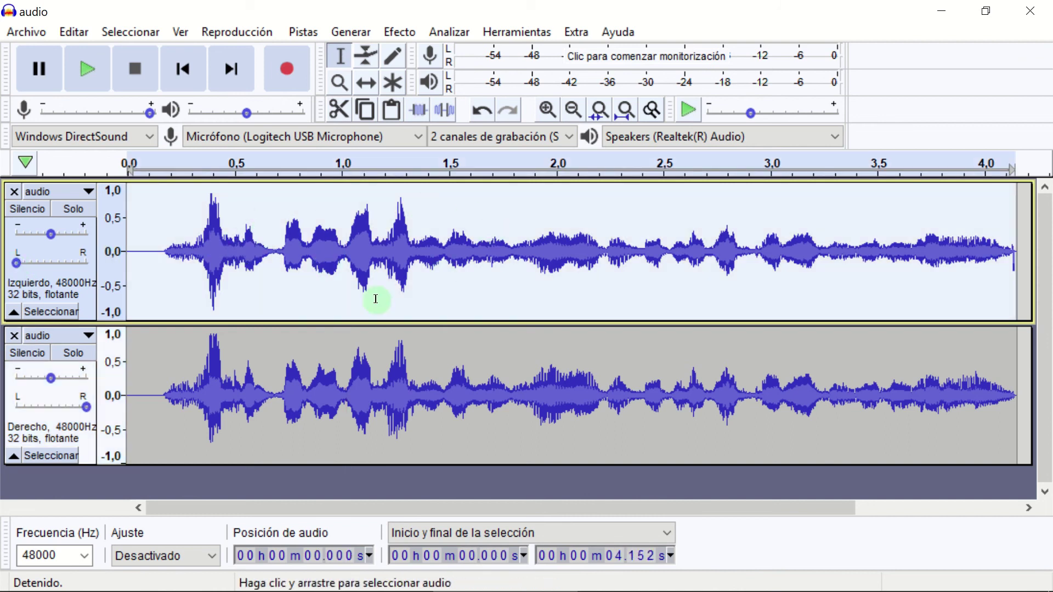
{"action": "left_click", "coordinate": [404, 254]}
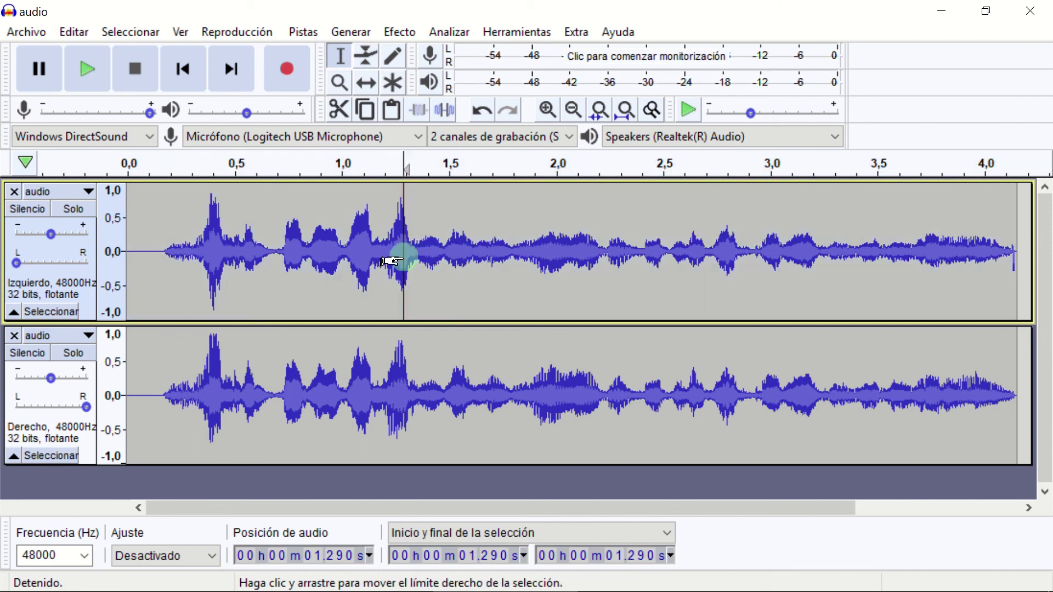
{"action": "double_click", "coordinate": [301, 386]}
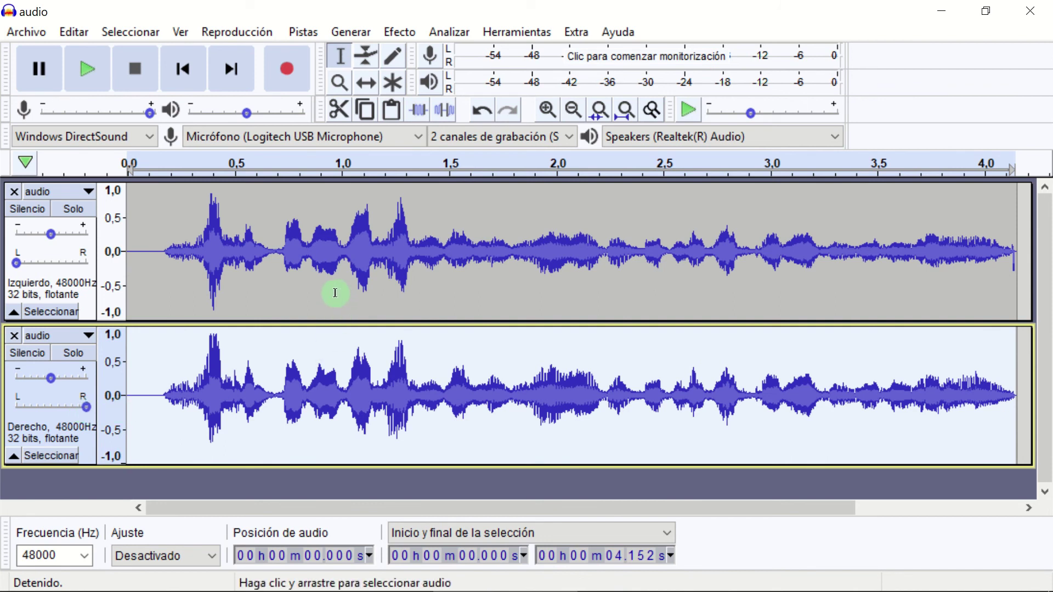
{"action": "left_click", "coordinate": [317, 295]}
{"action": "left_click", "coordinate": [135, 211]}
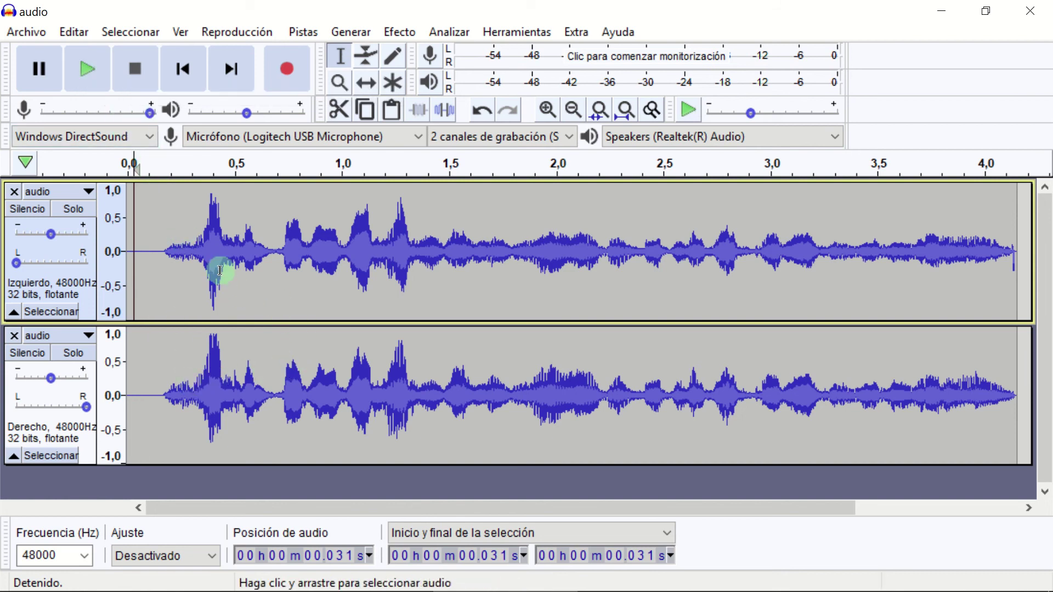
{"action": "double_click", "coordinate": [228, 250]}
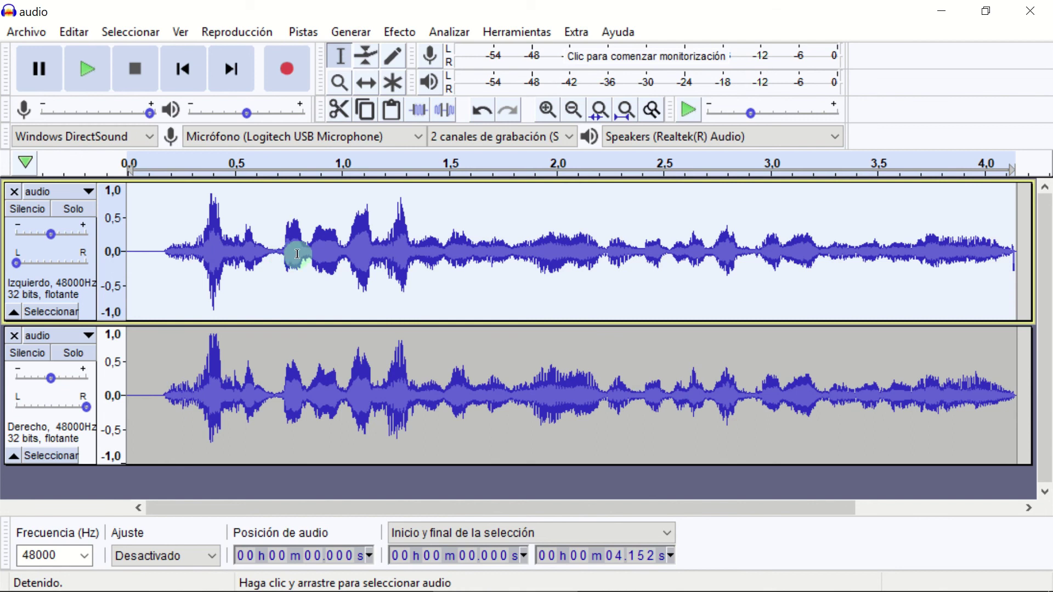
- Replace the left channel track's audio from about 0.708 s to 1.496 s with generated silence, then clear the selection
{"action": "left_click_drag", "start_coordinate": [279, 239], "coordinate": [447, 247]}
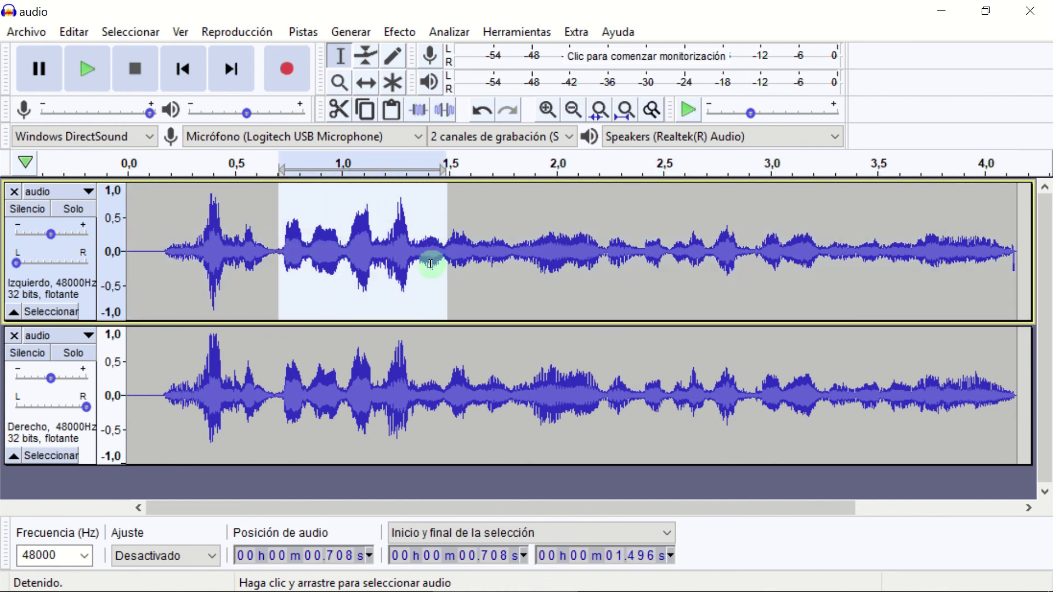
{"action": "left_click", "coordinate": [350, 32]}
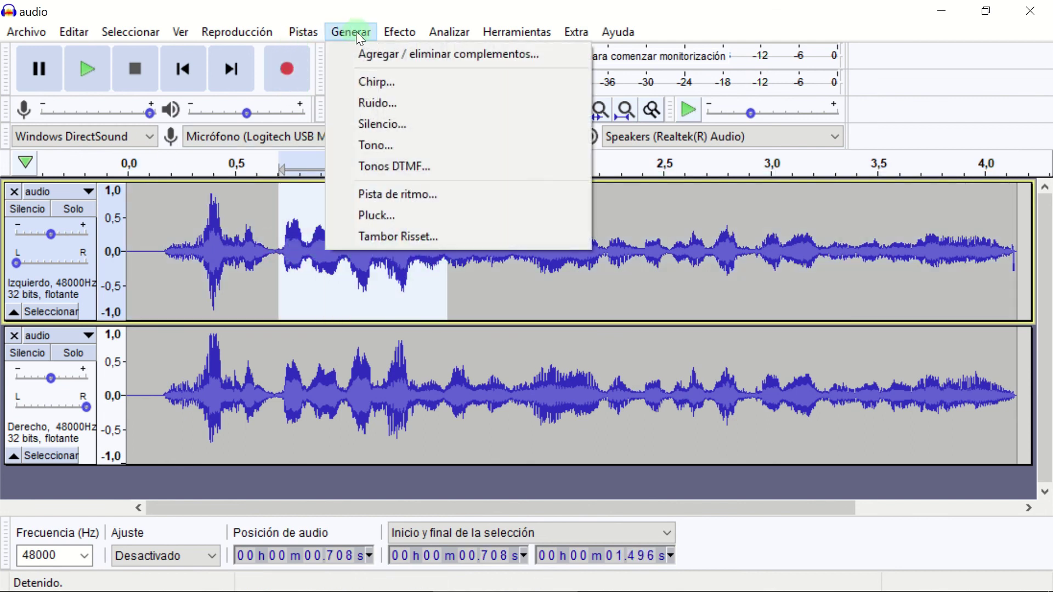
{"action": "left_click", "coordinate": [431, 121]}
{"action": "left_click", "coordinate": [559, 356]}
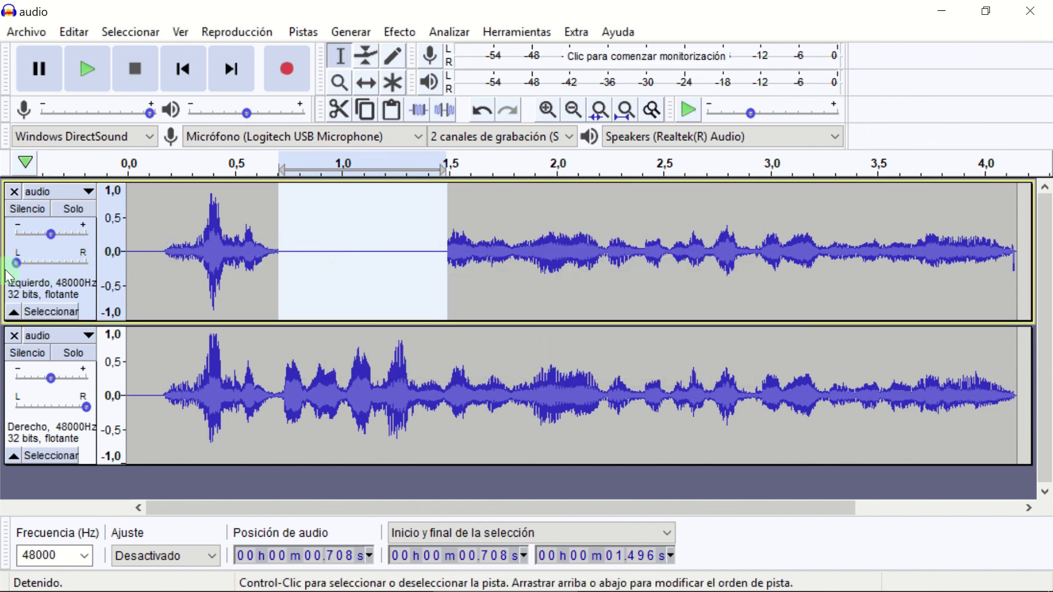
{"action": "left_click", "coordinate": [530, 254]}
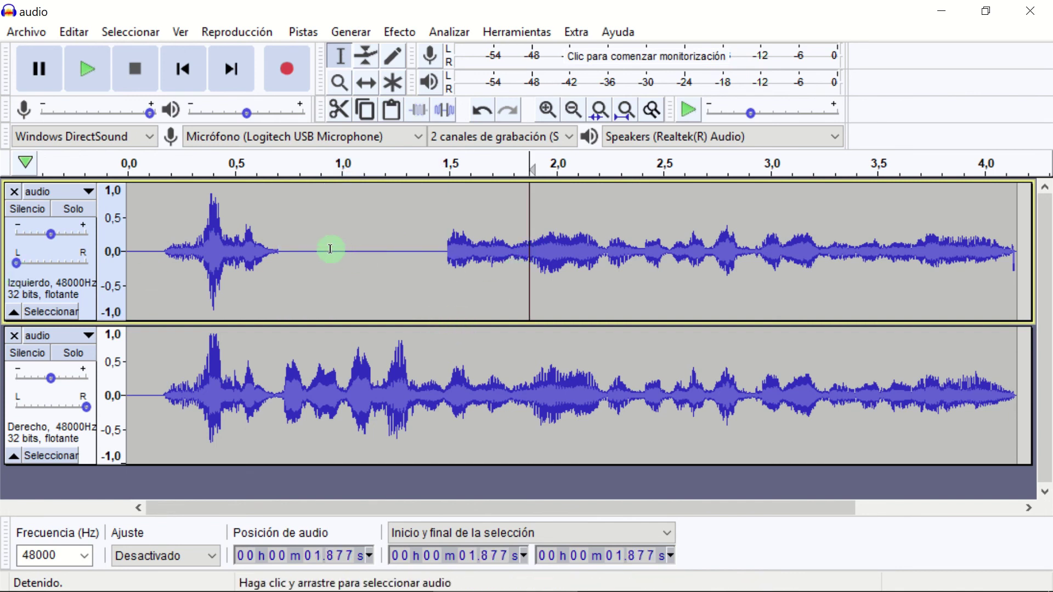
- Undo the generated silence in the left channel track and clear the selection
{"action": "key", "text": "ctrl+z"}
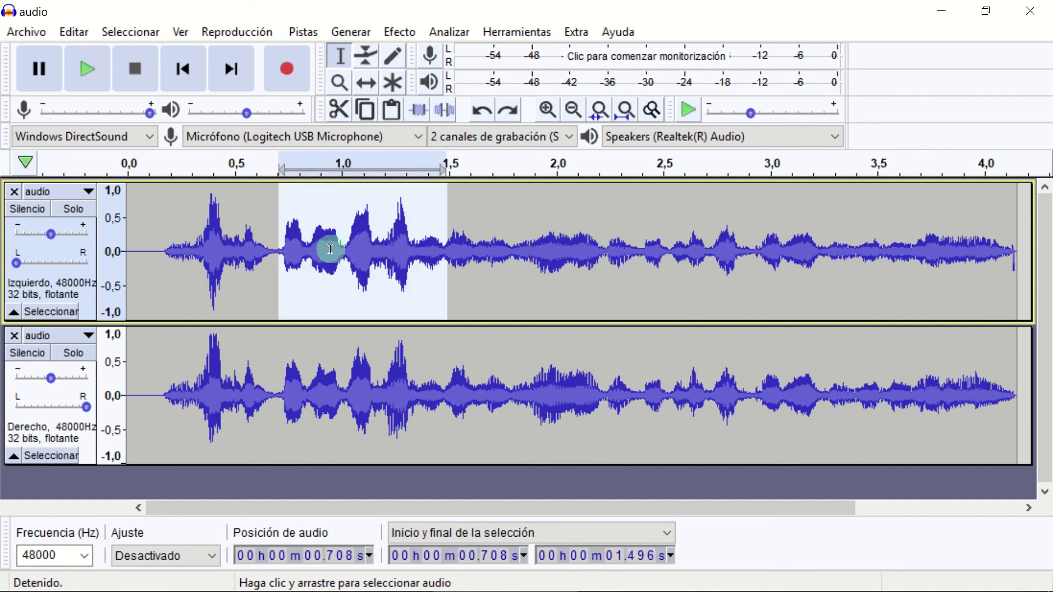
{"action": "left_click", "coordinate": [606, 279]}
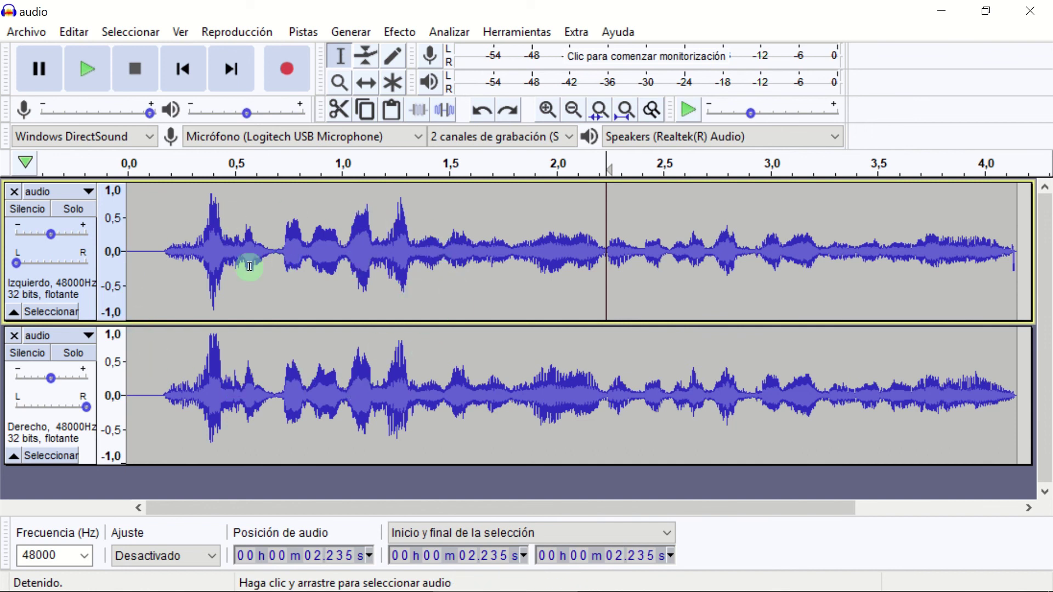
- Select the left channel track's full length, mute that track and unmute it again
{"action": "double_click", "coordinate": [444, 253]}
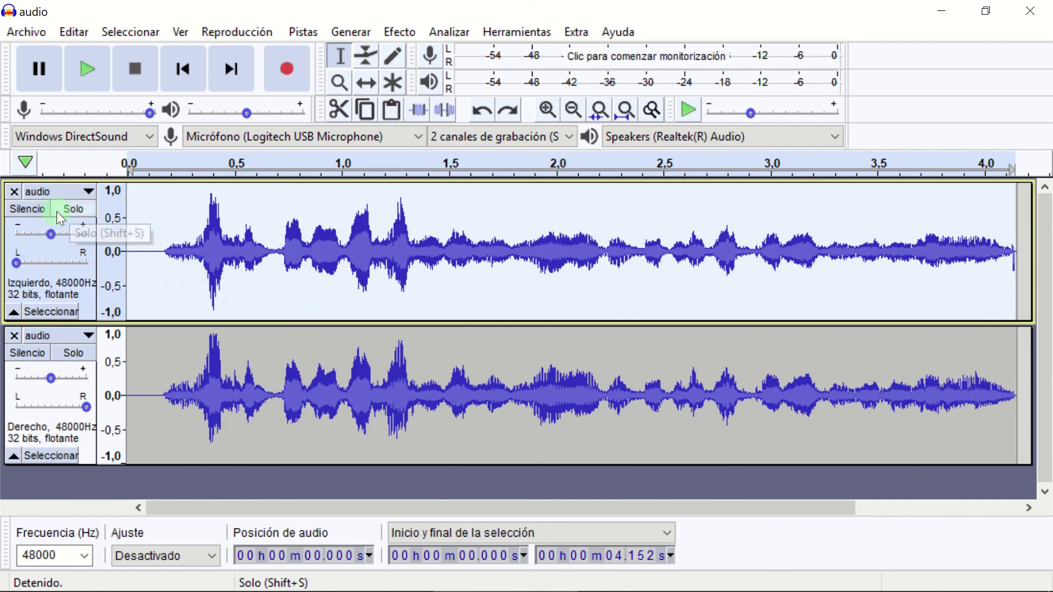
{"action": "left_click", "coordinate": [19, 211]}
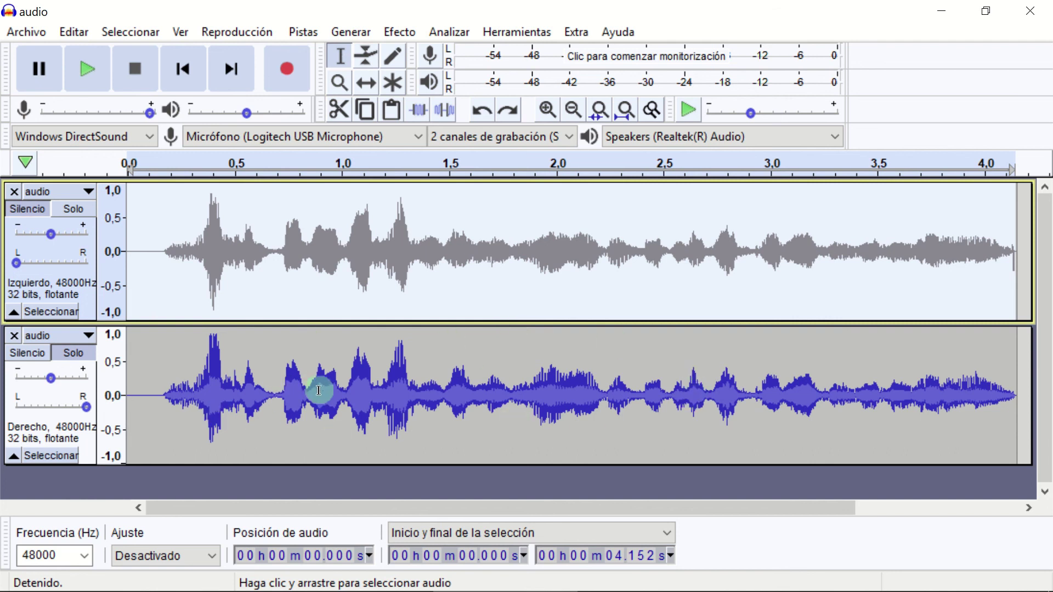
{"action": "left_click", "coordinate": [41, 209]}
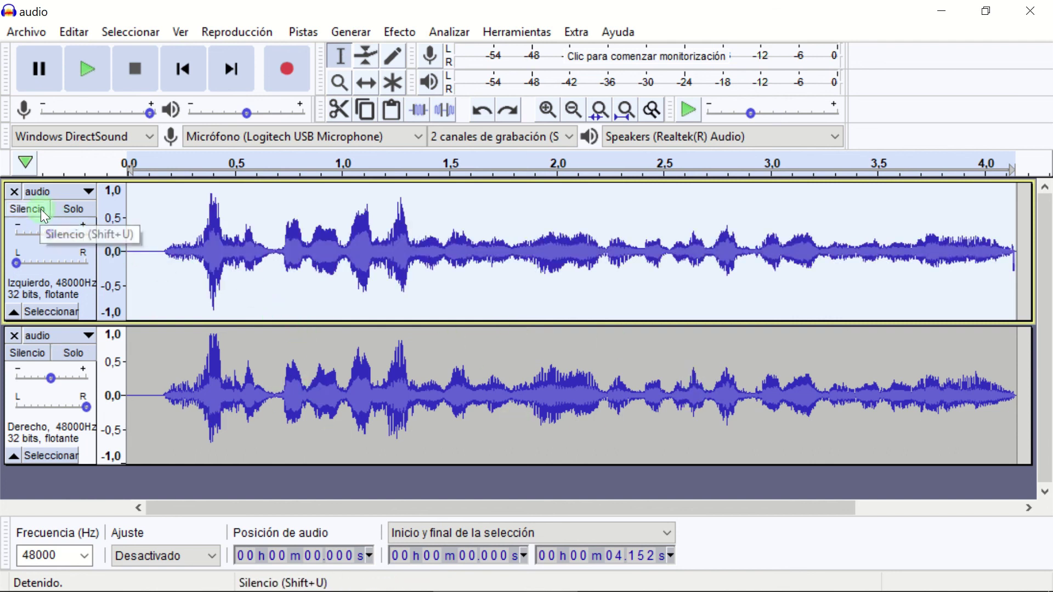
- Close the audio project without saving its changes
{"action": "left_click", "coordinate": [38, 27]}
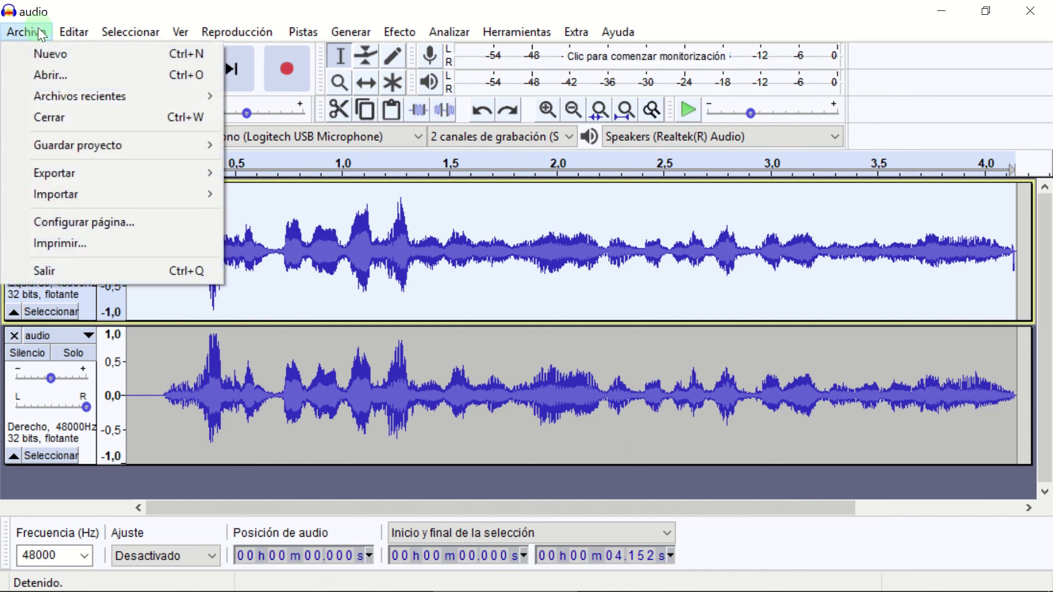
{"action": "left_click", "coordinate": [53, 116]}
{"action": "left_click", "coordinate": [561, 306]}
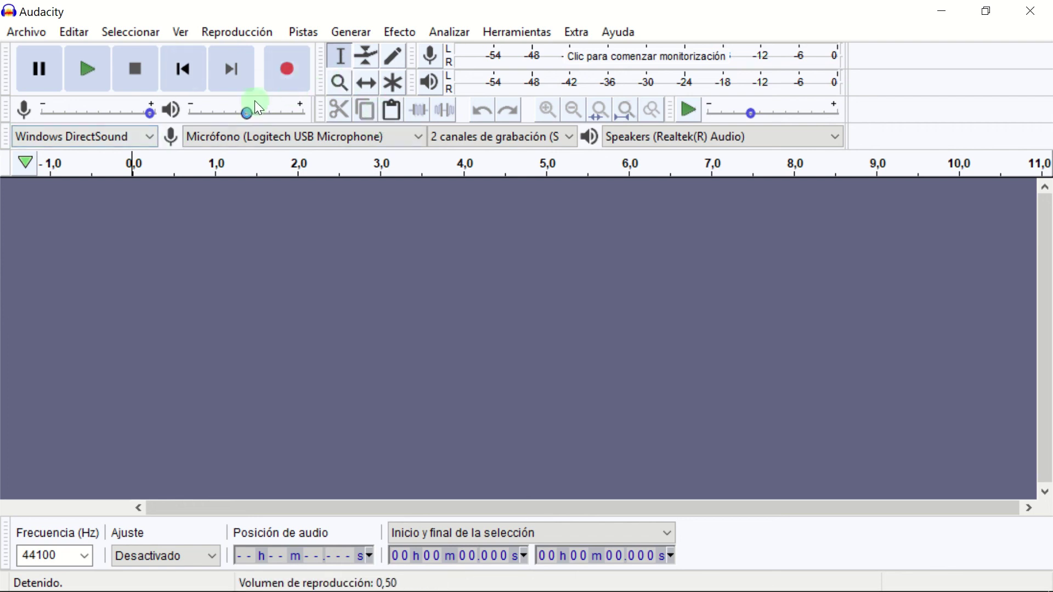
- Choose Windows DirectSound as the audio host and Micrófono (Logitech USB Microphone) as the recording device
{"action": "left_click", "coordinate": [149, 138]}
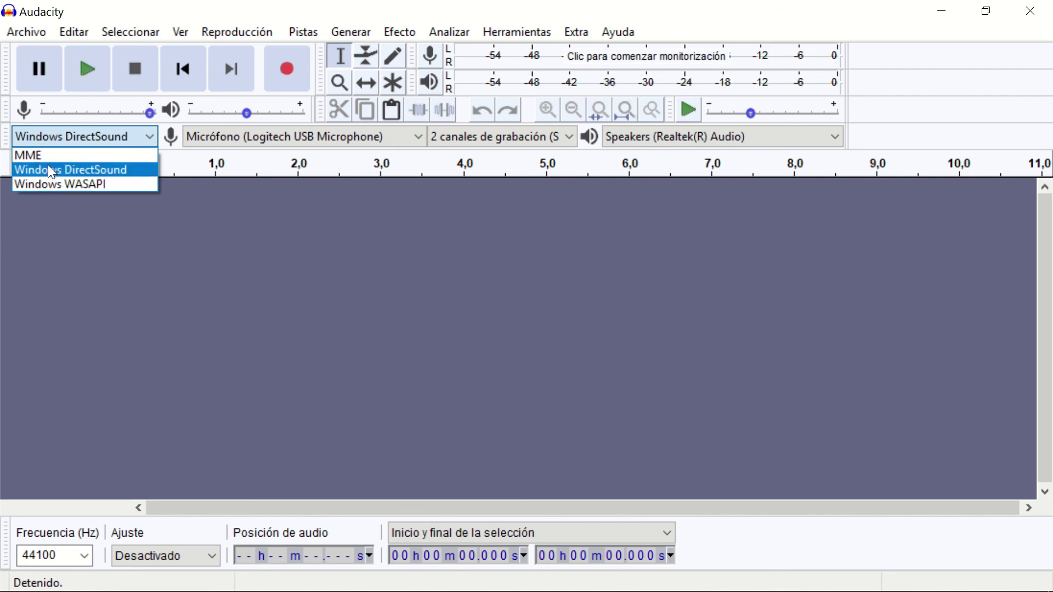
{"action": "left_click", "coordinate": [88, 172]}
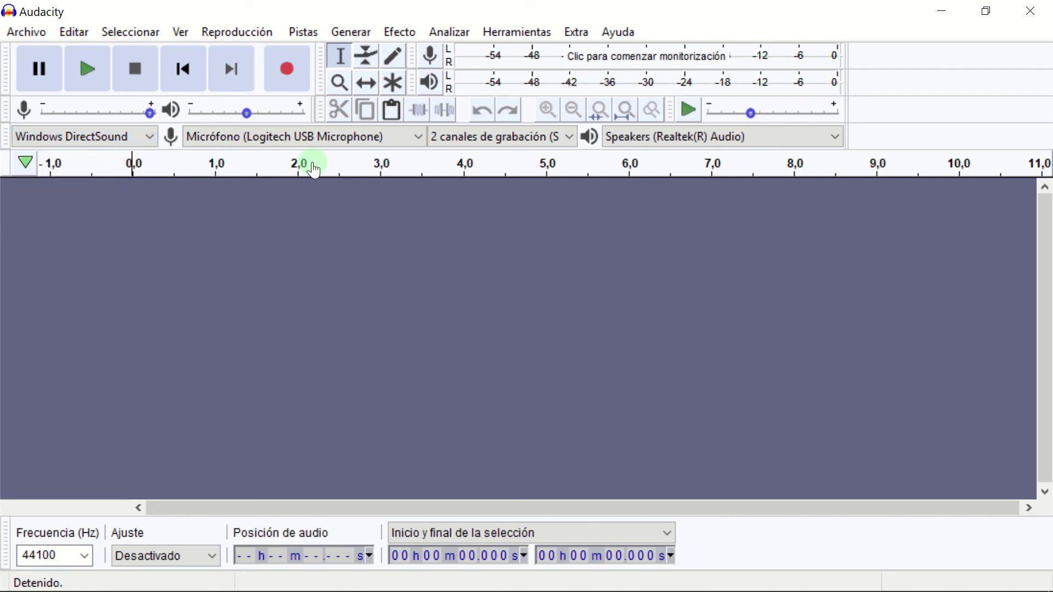
{"action": "left_click", "coordinate": [413, 137]}
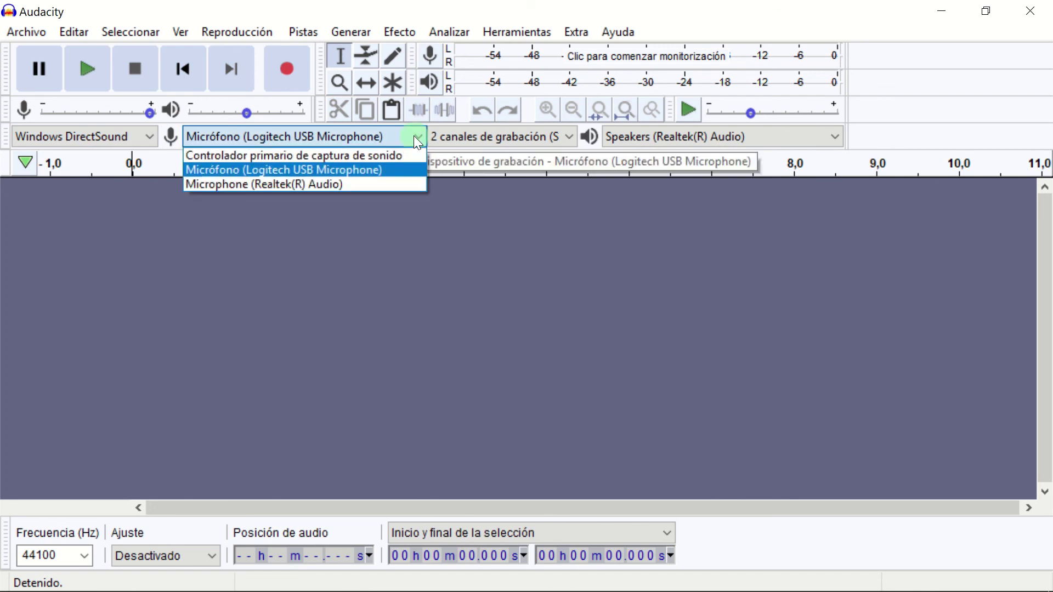
{"action": "left_click", "coordinate": [344, 171]}
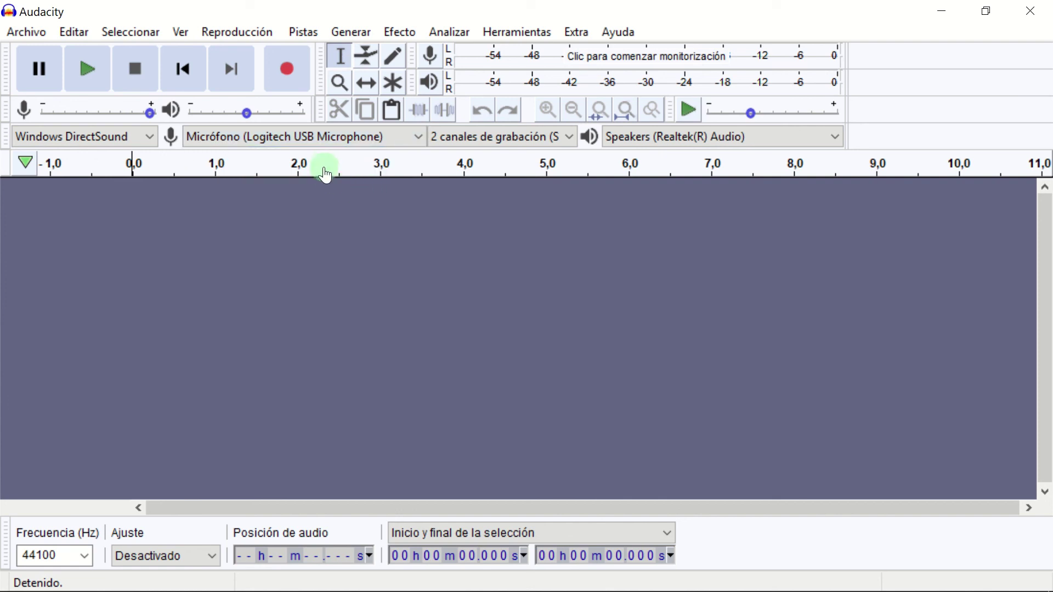
- Record a new stereo track about 9 seconds long from the microphone, and stop the recording
{"action": "left_click", "coordinate": [286, 71]}
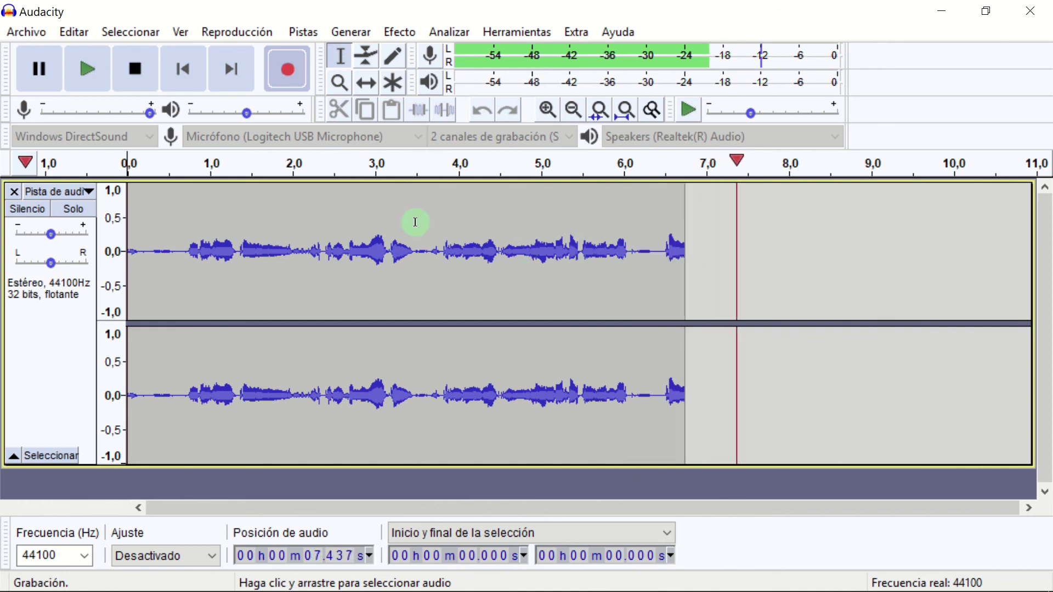
{"action": "left_click", "coordinate": [136, 71]}
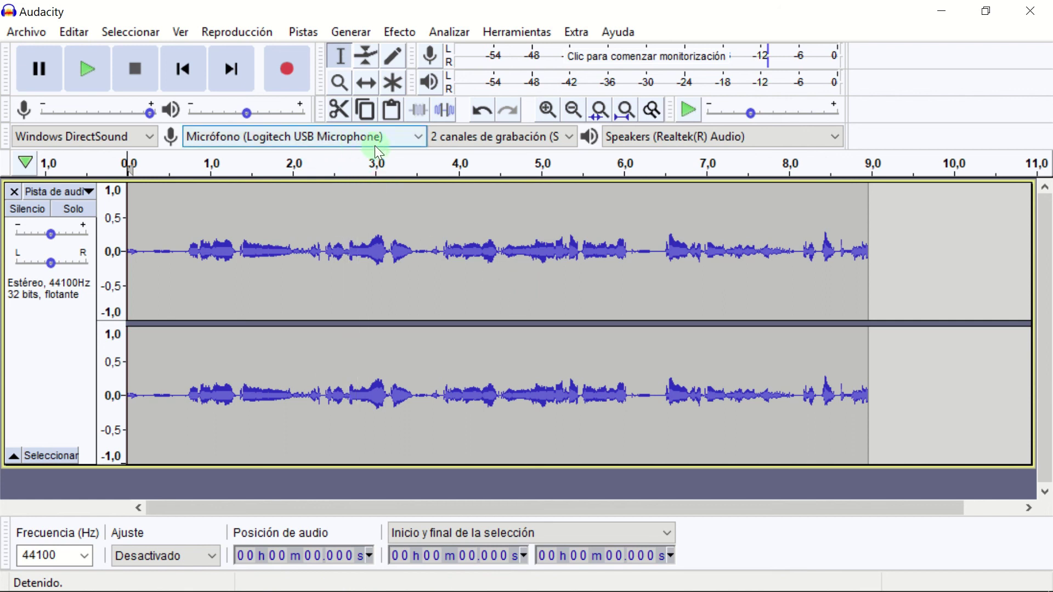
- Set the recording device to Controlador primario de captura de sonido and review the other available recording devices
{"action": "left_click", "coordinate": [415, 131]}
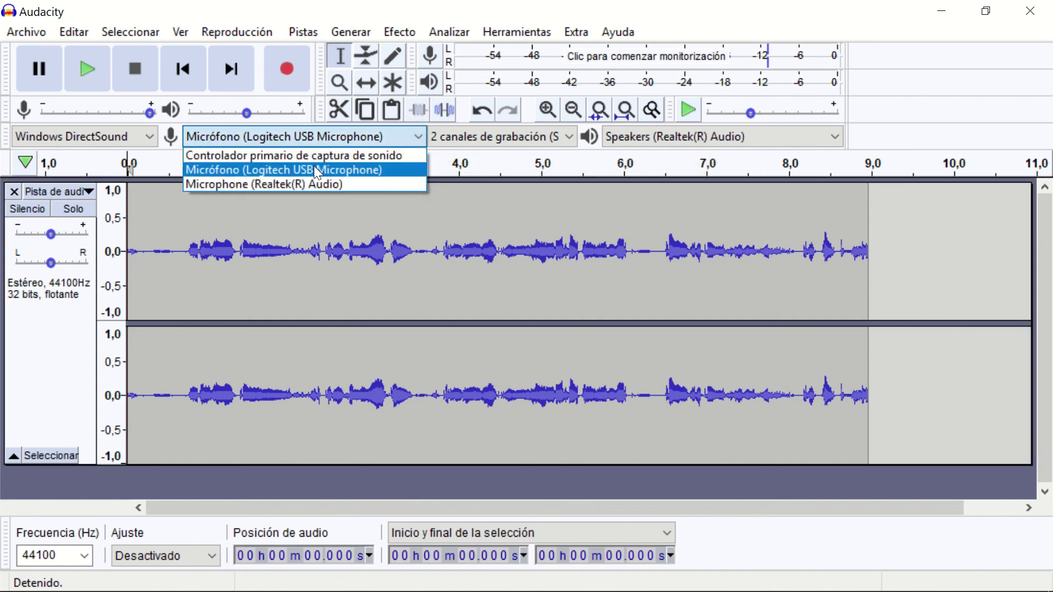
{"action": "left_click", "coordinate": [373, 155]}
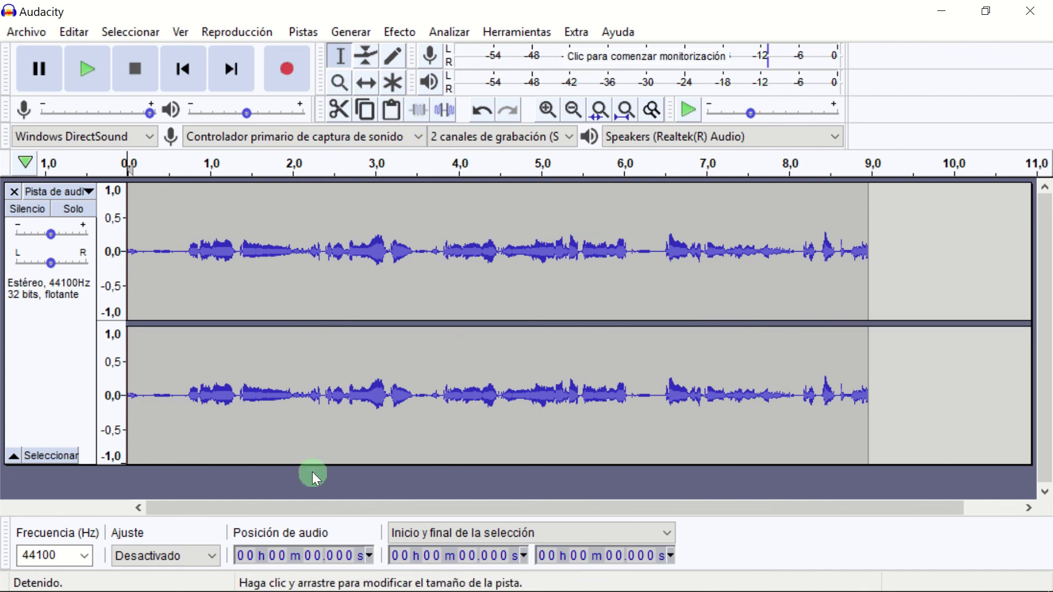
{"action": "mouse_move", "coordinate": [302, 576]}
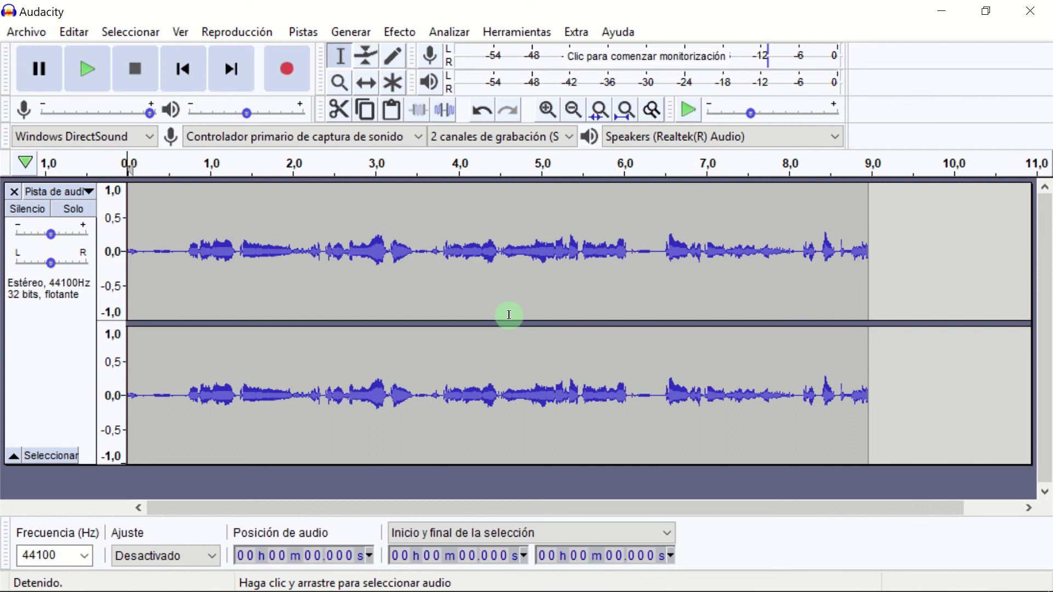
{"action": "left_click", "coordinate": [415, 137]}
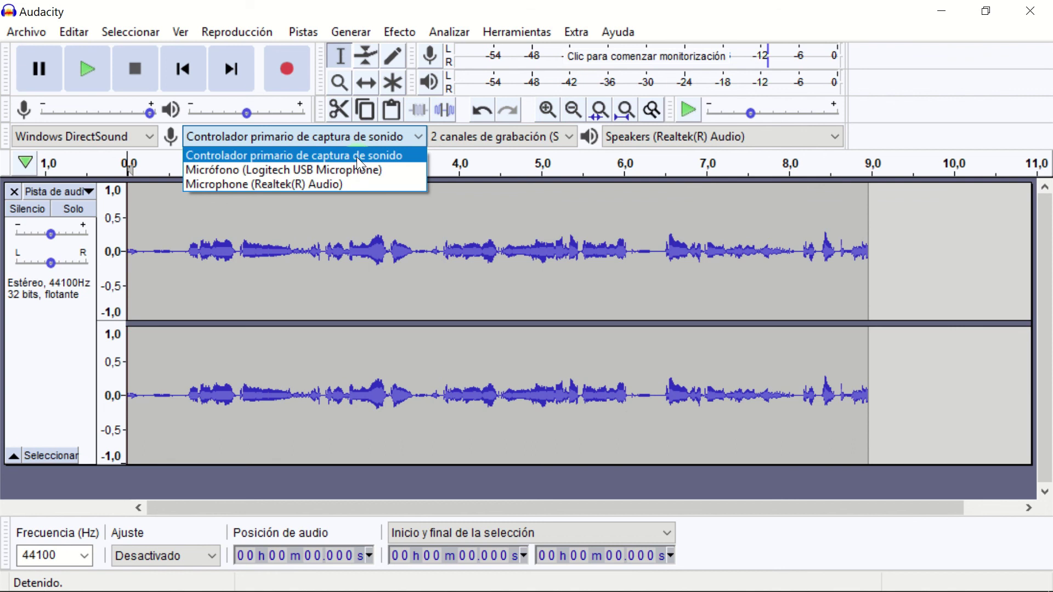
{"action": "left_click", "coordinate": [416, 134]}
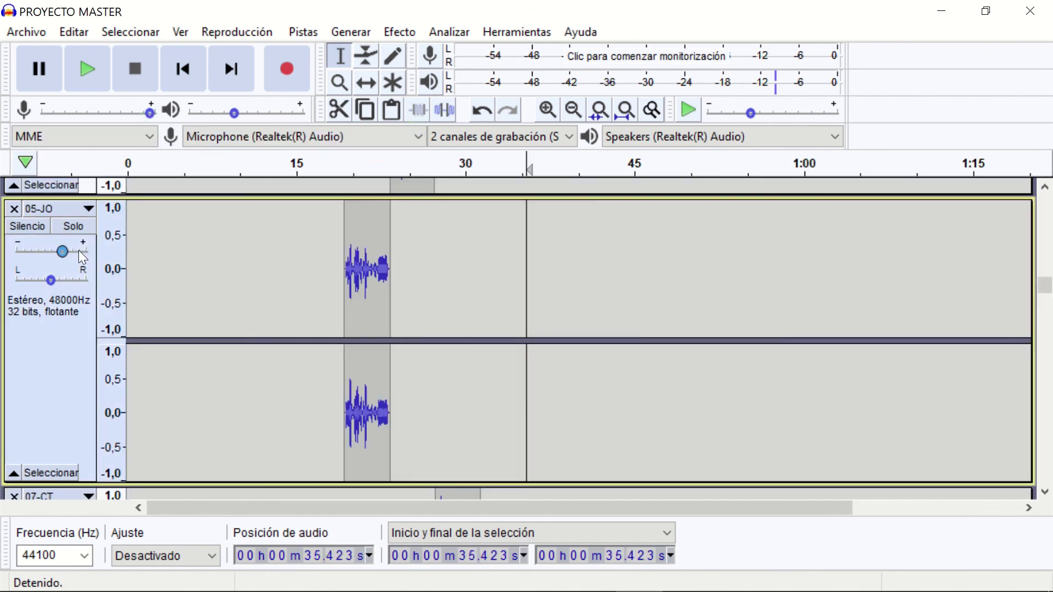
- Place the cursor at about 45.9 s in the 05-JO track of PROYECTO MASTER and examine the tracks above it
{"action": "left_click", "coordinate": [644, 265]}
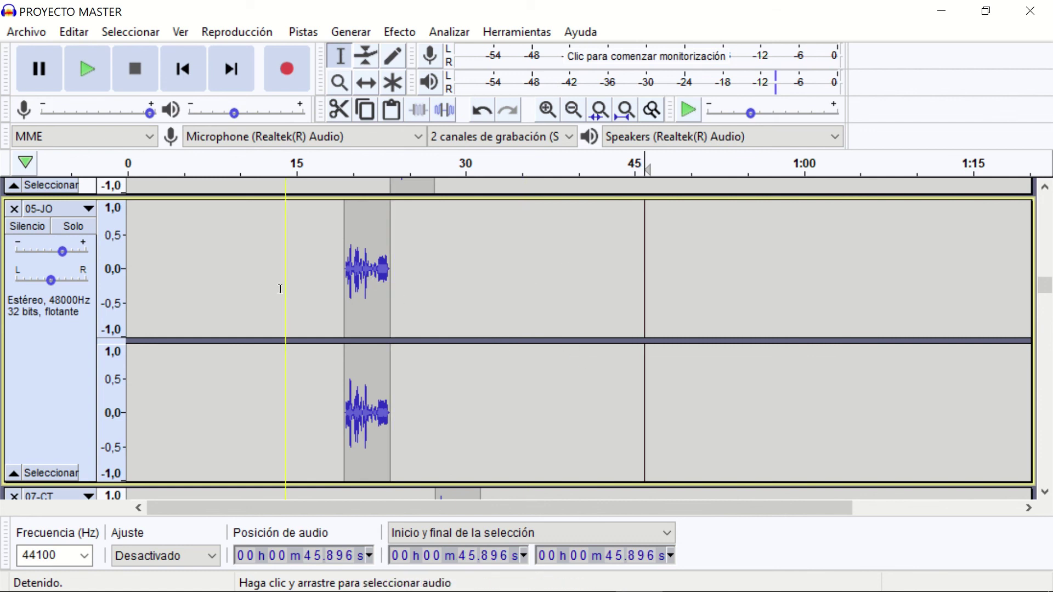
{"action": "scroll", "coordinate": [285, 294], "scroll_direction": "up", "scroll_amount": 5}
{"action": "scroll", "coordinate": [324, 294], "scroll_direction": "up", "scroll_amount": 10}
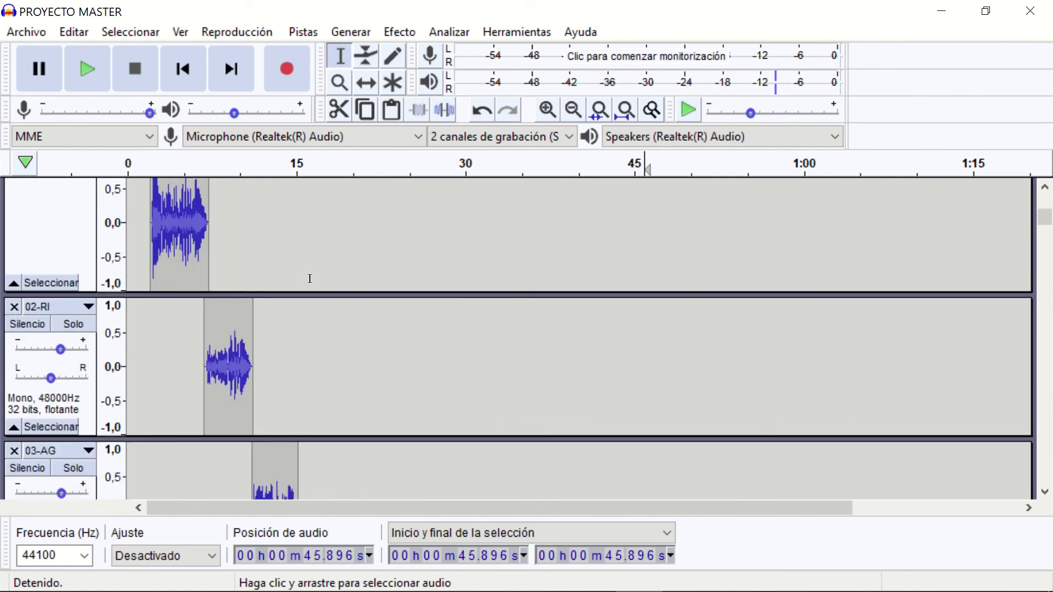